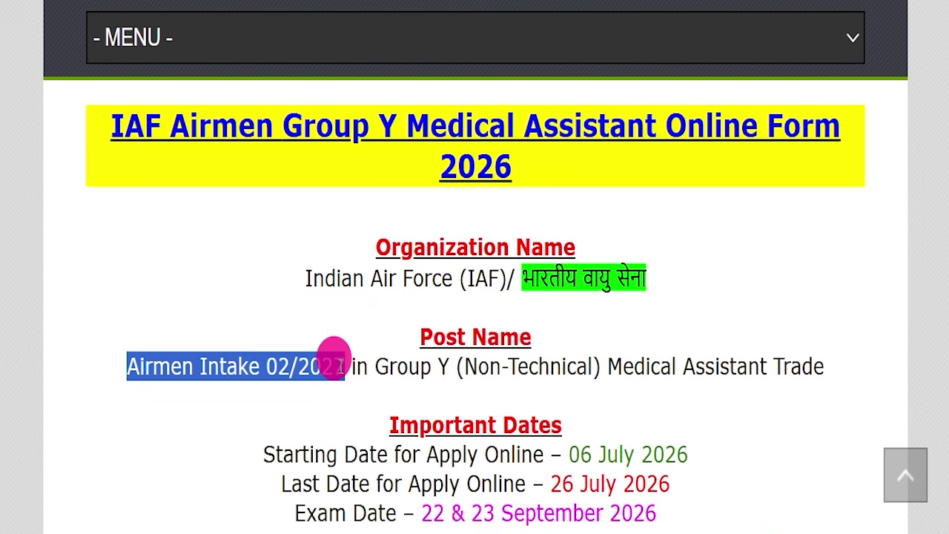
Step: Examine the post name and the last date for applying online in the IAF Airmen Group Y Medical Assistant notice
left_click_drag(376, 363, 795, 374)
left_click(758, 387)
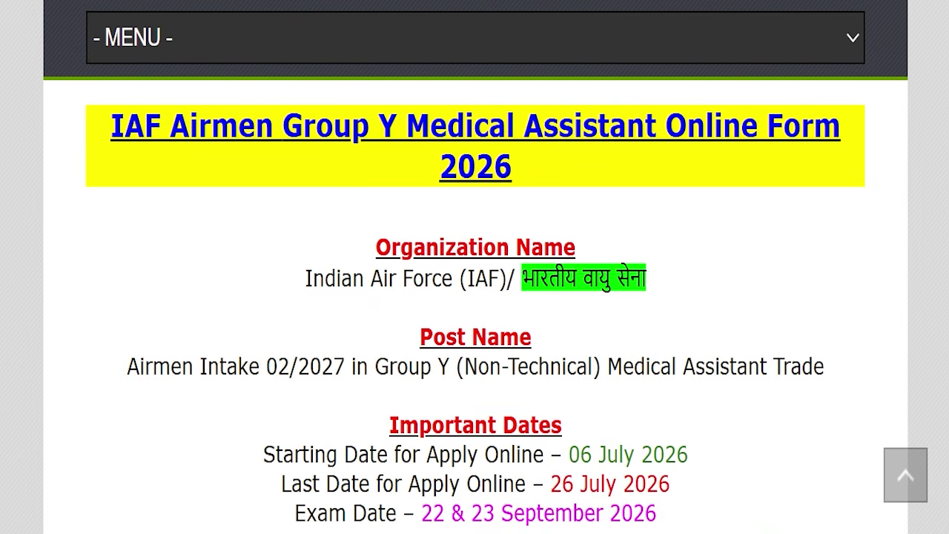
left_click(386, 132)
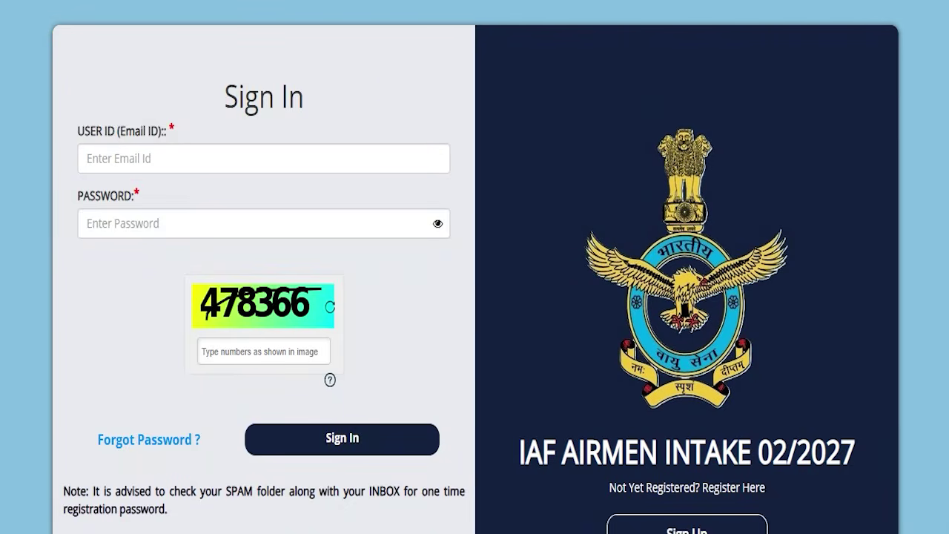
scroll(518, 257, "up", 1)
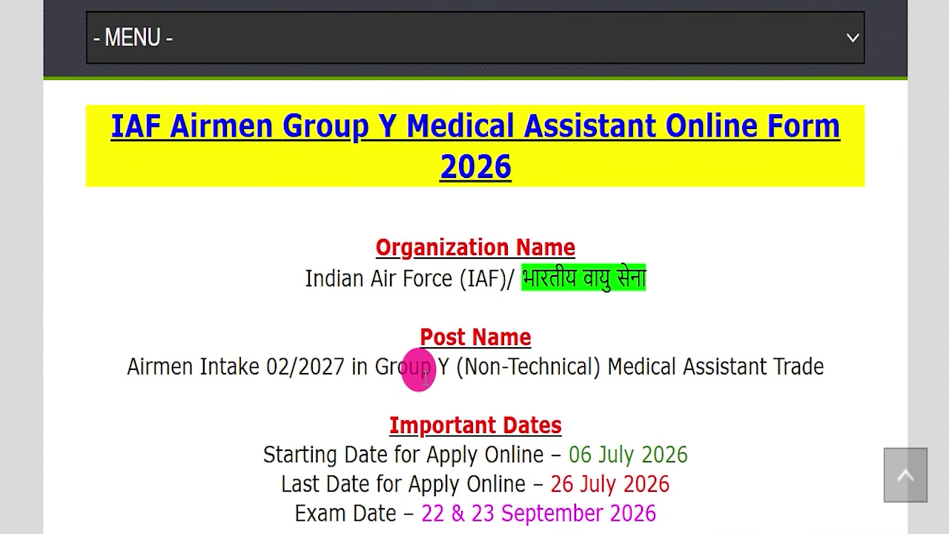
left_click_drag(549, 484, 788, 490)
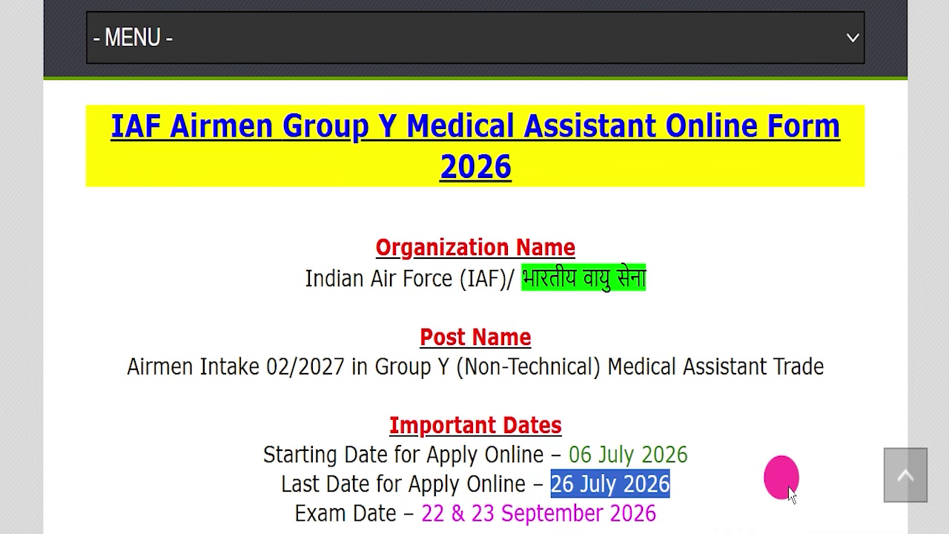
left_click(731, 491)
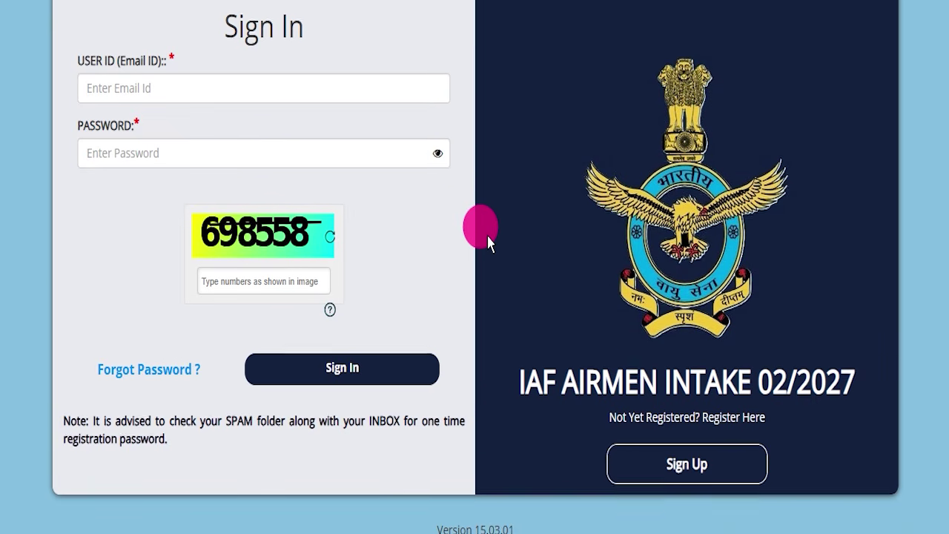
Step: Open the IAF Airmen Intake 02/2027 sign-up form using the plain Register option, without Digilocker
scroll(491, 242, "up", 2)
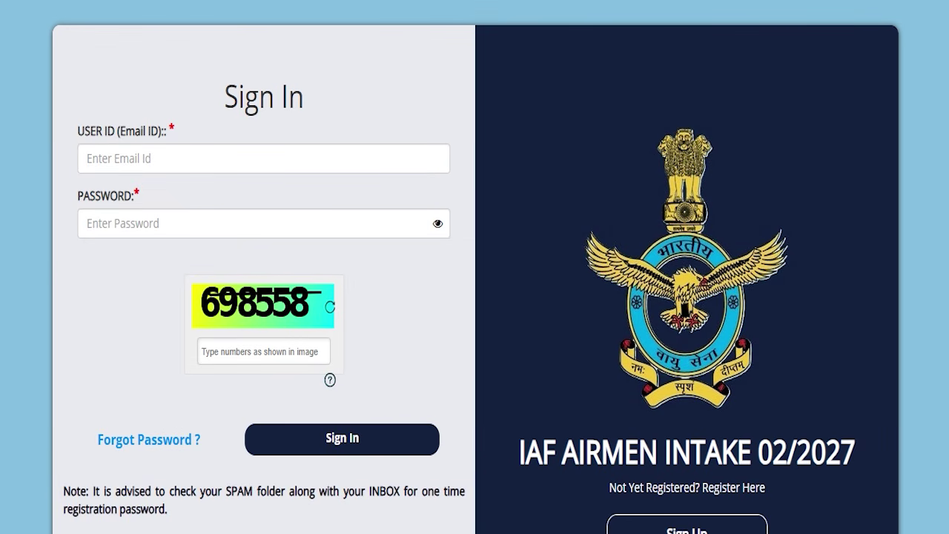
scroll(392, 244, "down", 2)
scroll(392, 244, "up", 2)
scroll(467, 252, "down", 2)
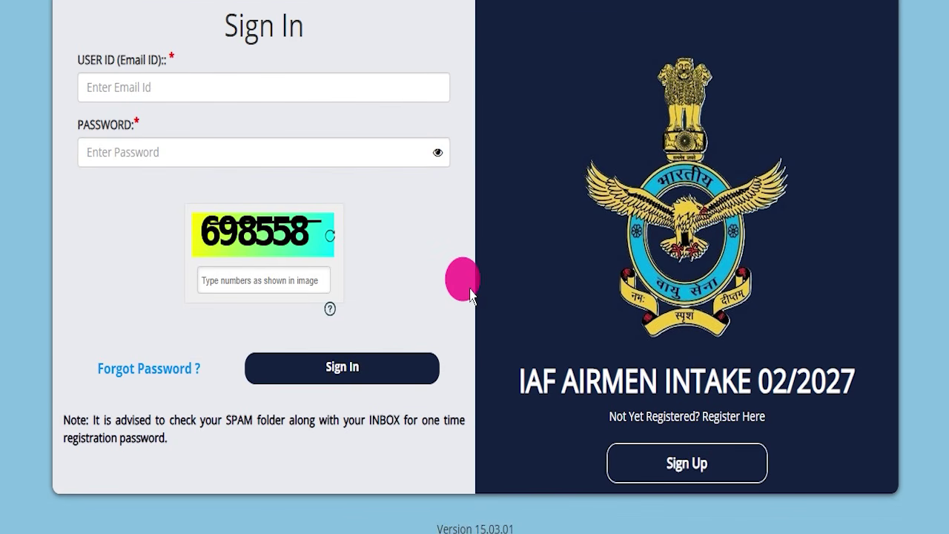
scroll(467, 295, "up", 2)
scroll(464, 292, "down", 2)
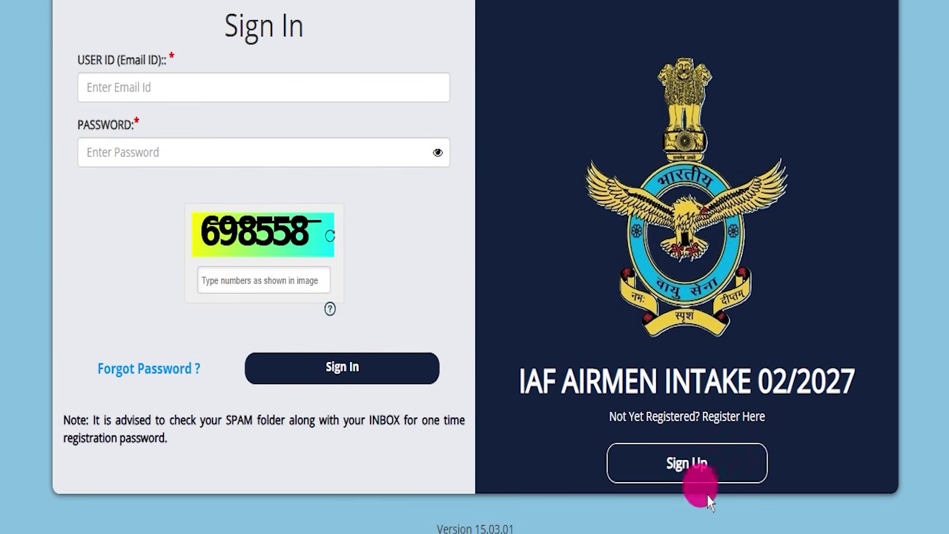
left_click(711, 470)
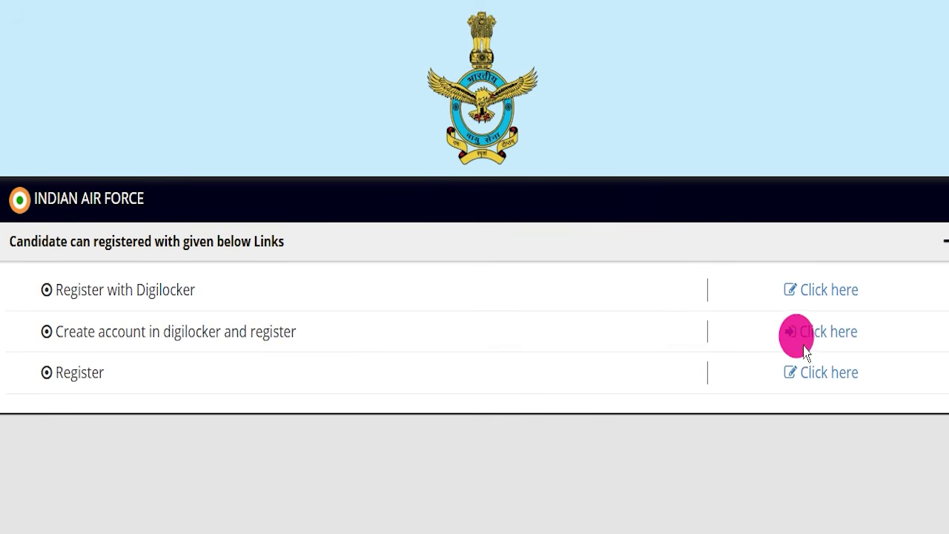
left_click(819, 375)
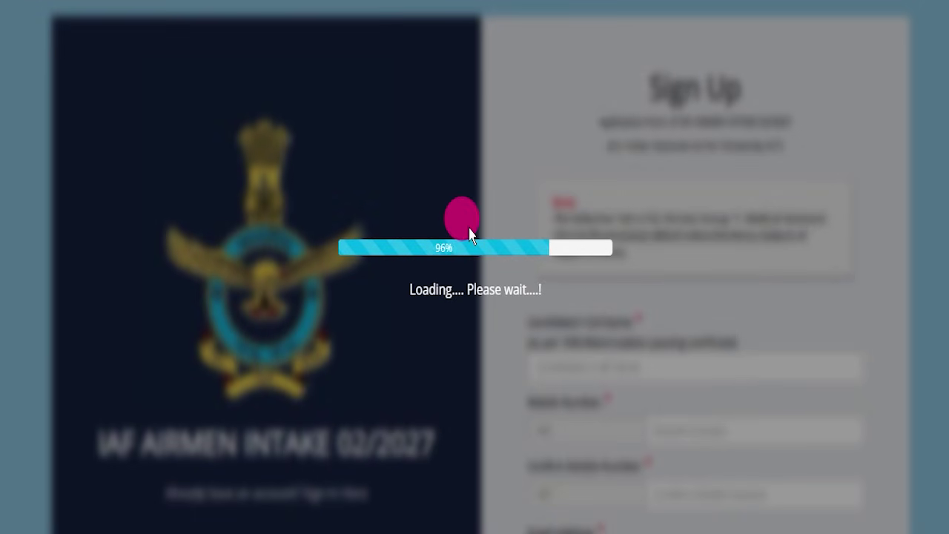
Step: Look through the Sign Up form, from the candidate details to the declaration and captcha
scroll(473, 260, "down", 5)
scroll(475, 265, "down", 5)
scroll(475, 265, "up", 10)
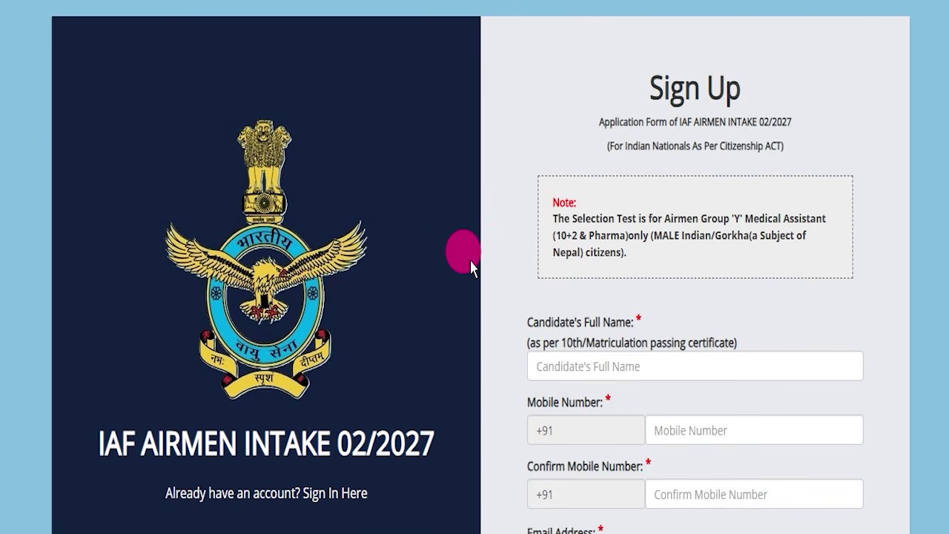
scroll(454, 256, "down", 10)
scroll(452, 258, "up", 10)
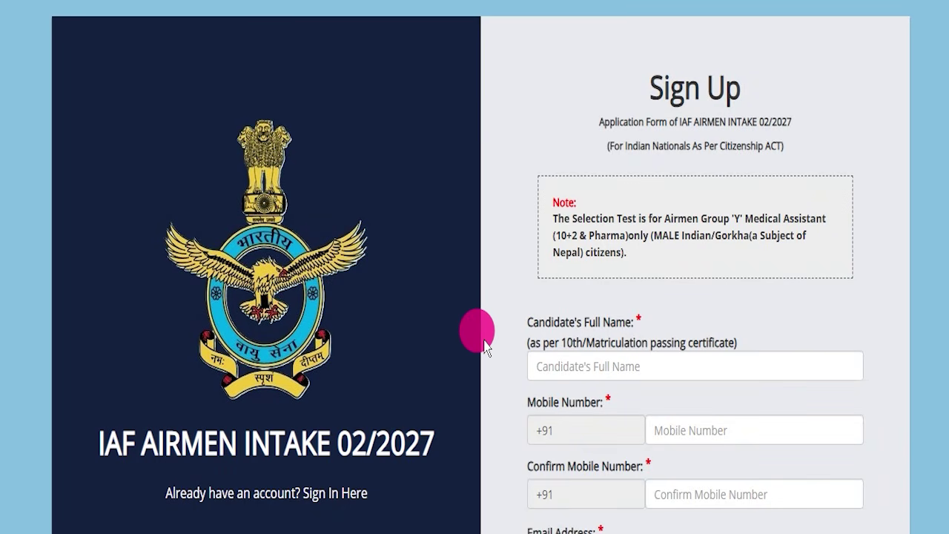
scroll(484, 347, "down", 10)
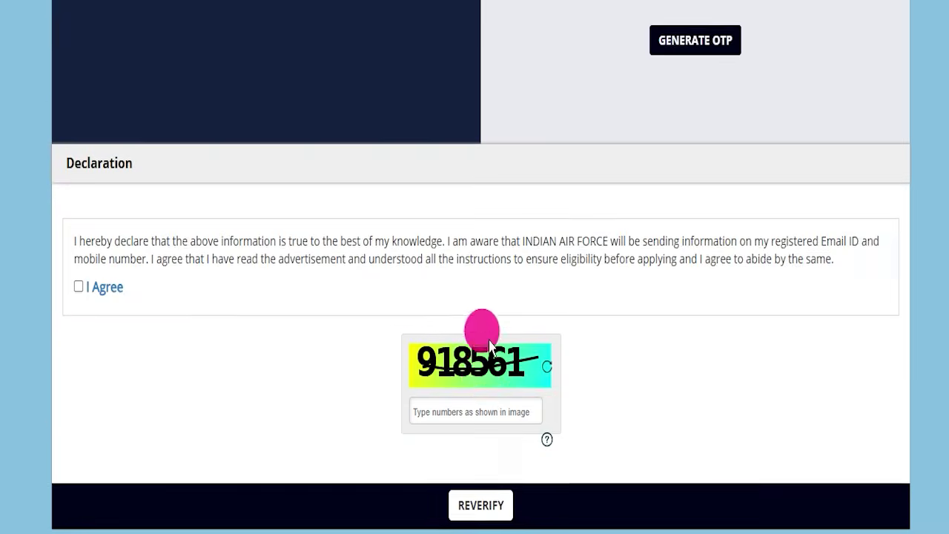
scroll(486, 349, "up", 10)
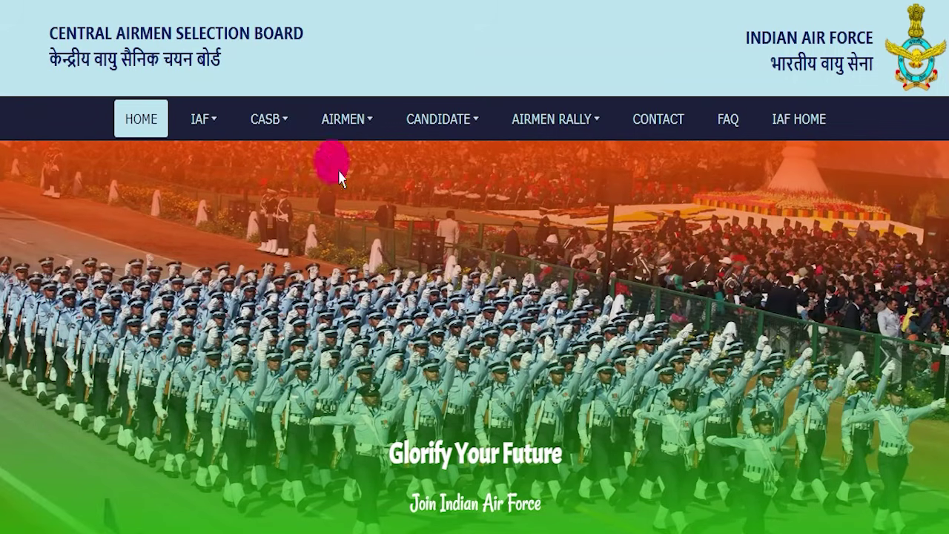
Step: Browse the banner slides on the Central Airmen Selection Board home page
left_click(892, 368)
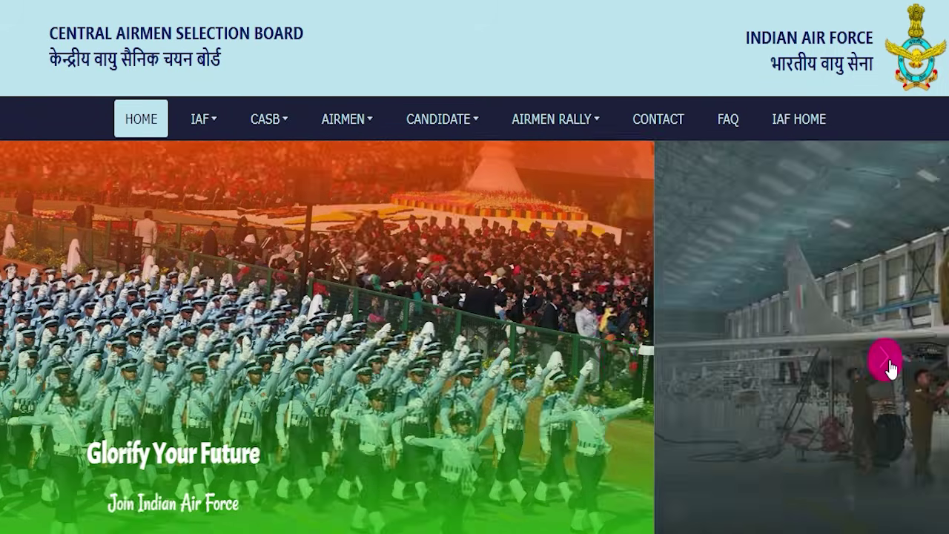
left_click(891, 367)
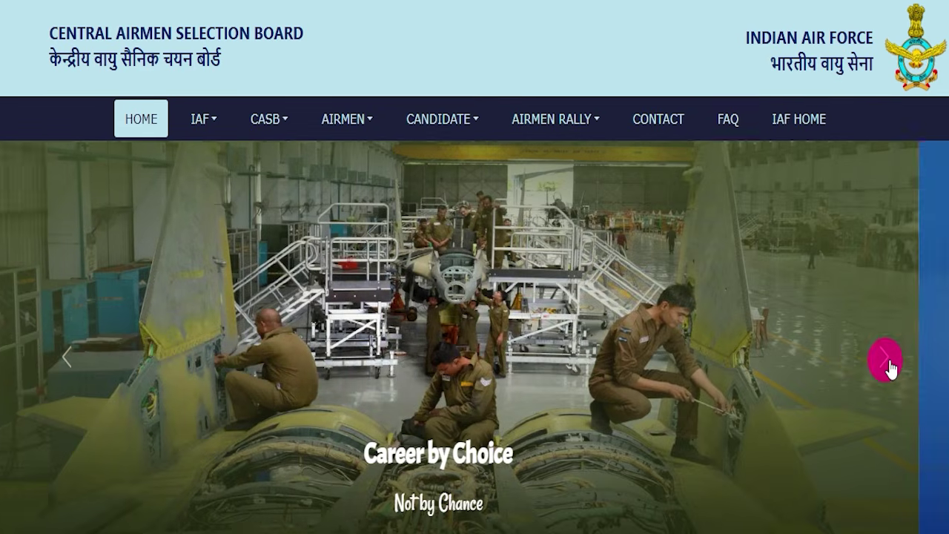
left_click(890, 367)
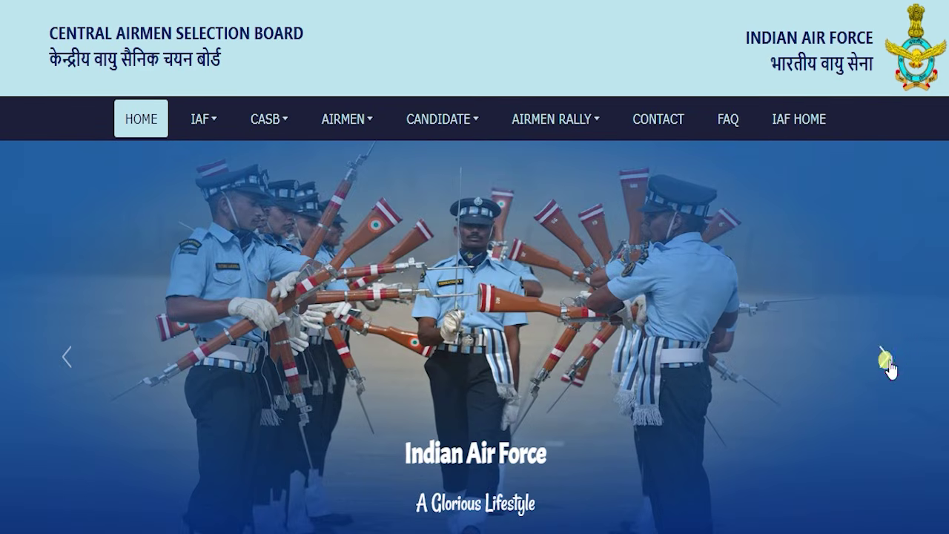
left_click(889, 367)
left_click(889, 367)
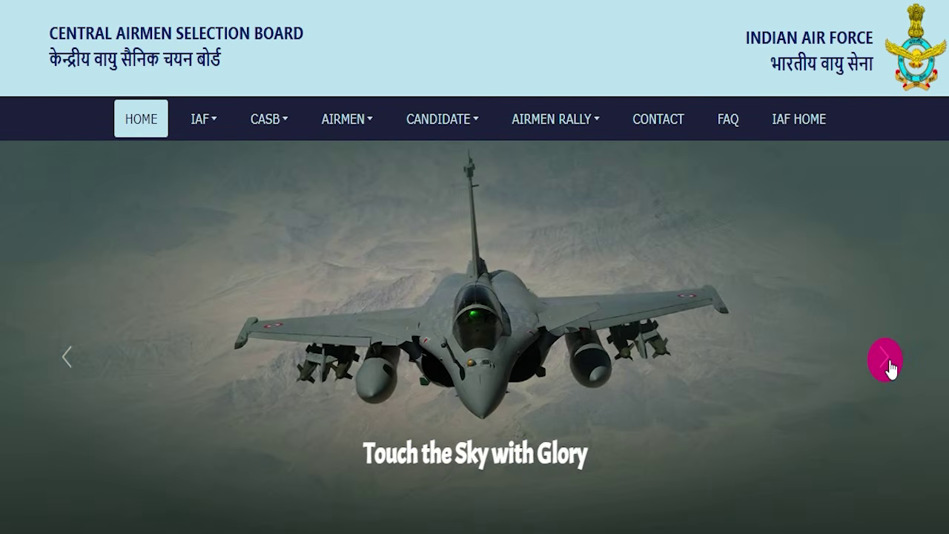
left_click(890, 367)
left_click(890, 367)
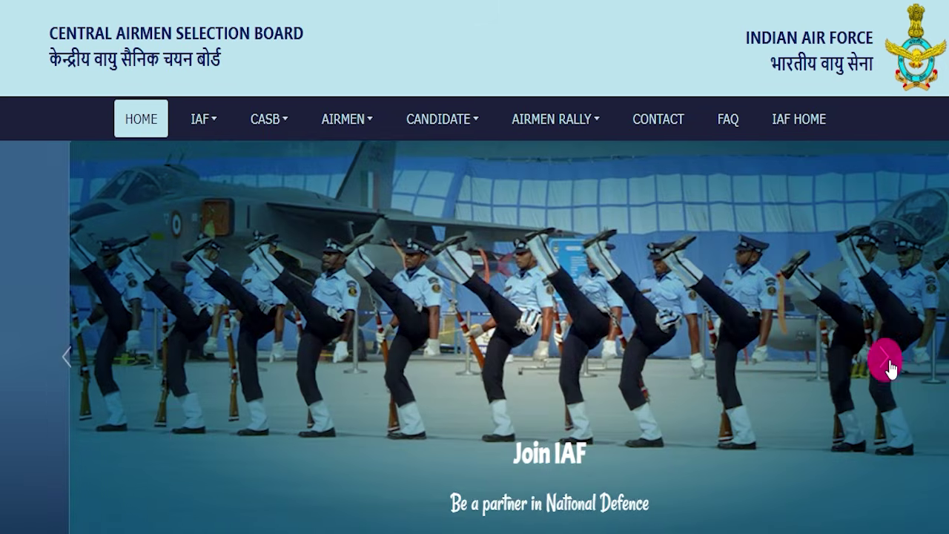
left_click(884, 361)
Step: Look over the announcements and footer links on the Central Airmen Selection Board home page
scroll(716, 397, "down", 1)
scroll(638, 378, "down", 10)
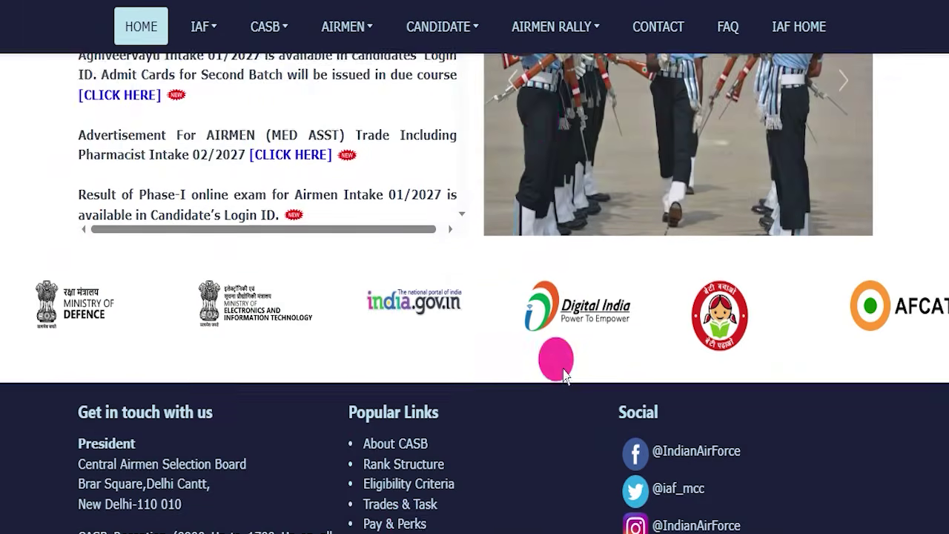
scroll(470, 364, "up", 8)
scroll(504, 426, "up", 5)
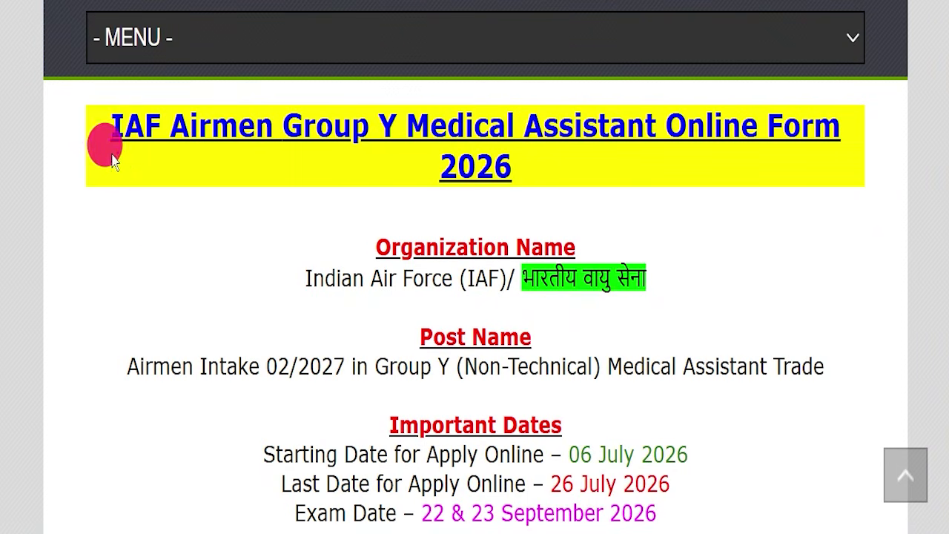
Step: Return to the IndSarkariNaukri page and look over the site header, the introduction and the notice title
left_click_drag(103, 135, 636, 169)
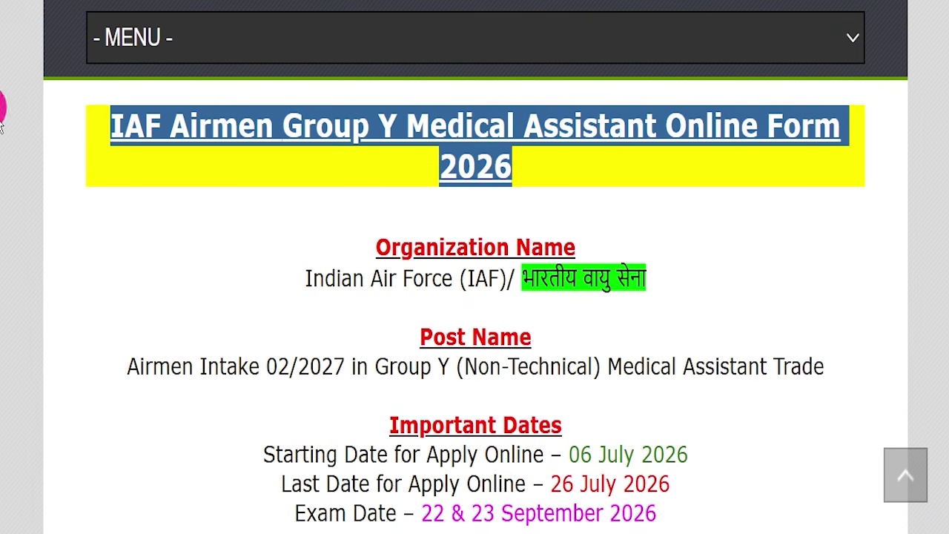
left_click(481, 209)
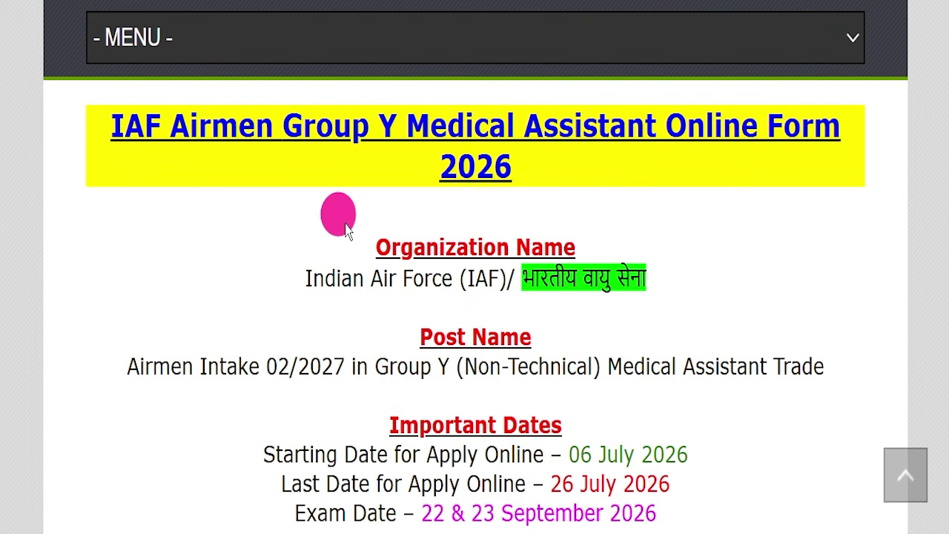
scroll(346, 229, "up", 10)
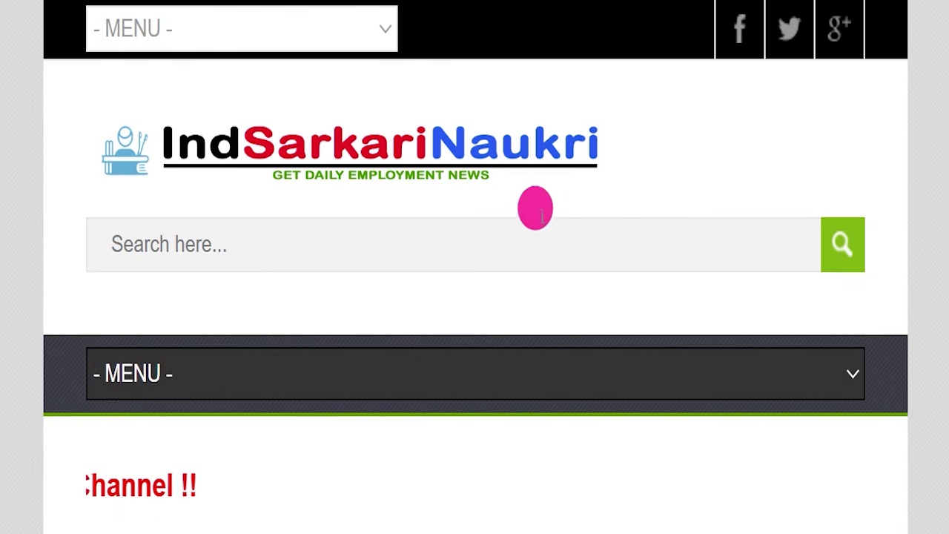
scroll(541, 215, "down", 10)
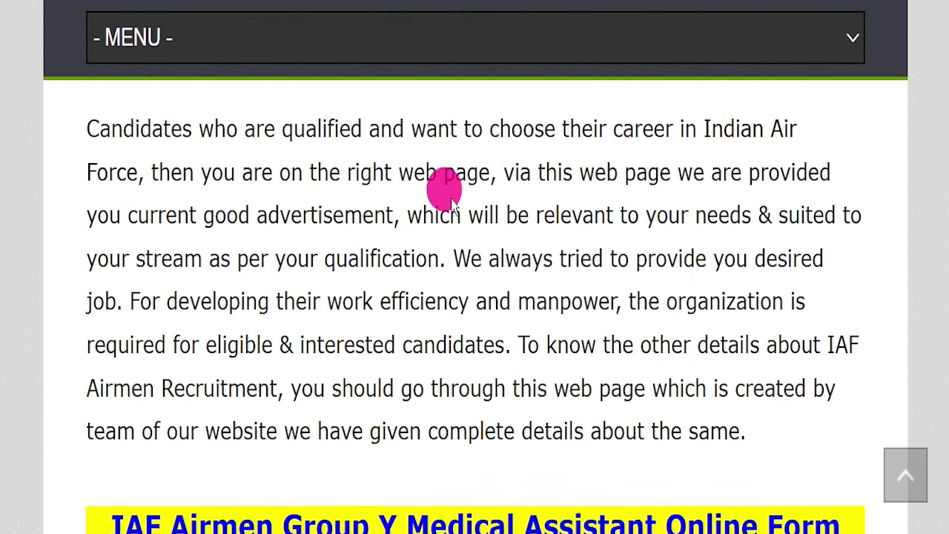
scroll(452, 204, "down", 5)
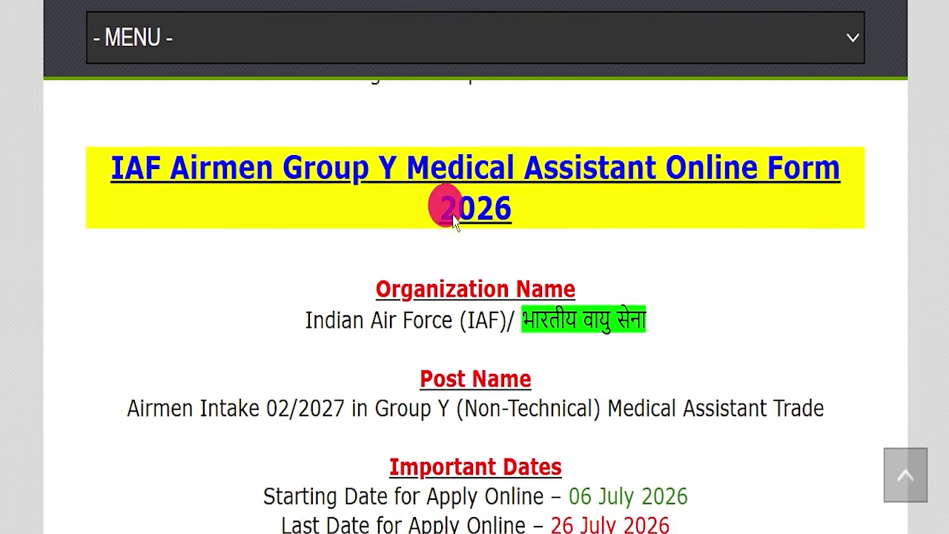
scroll(383, 209, "down", 1)
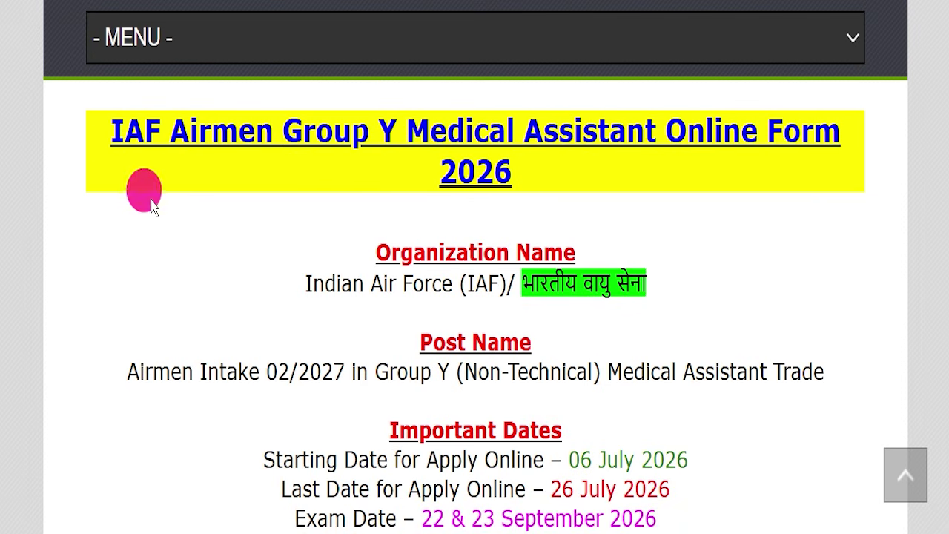
Step: Examine the notice title, the organization name and the full post name
left_click_drag(100, 128, 625, 170)
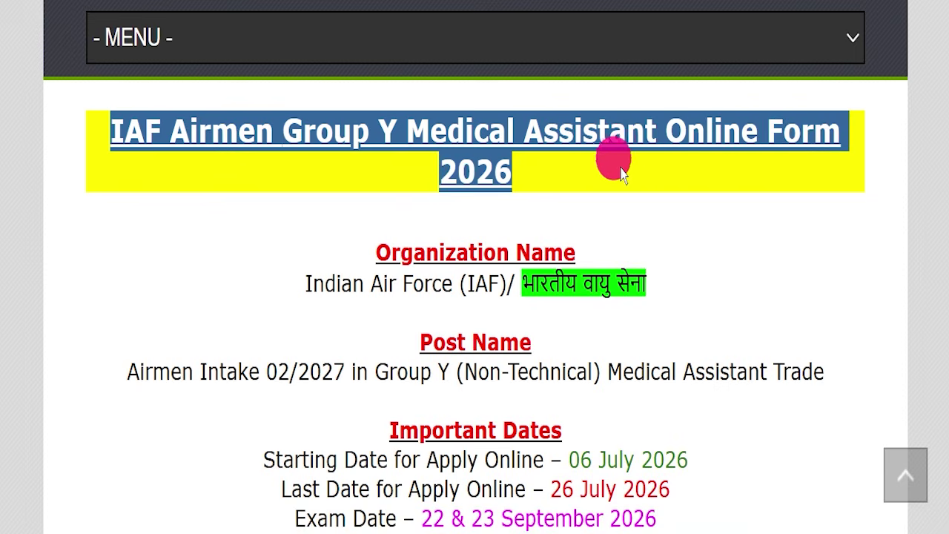
left_click_drag(282, 271, 687, 287)
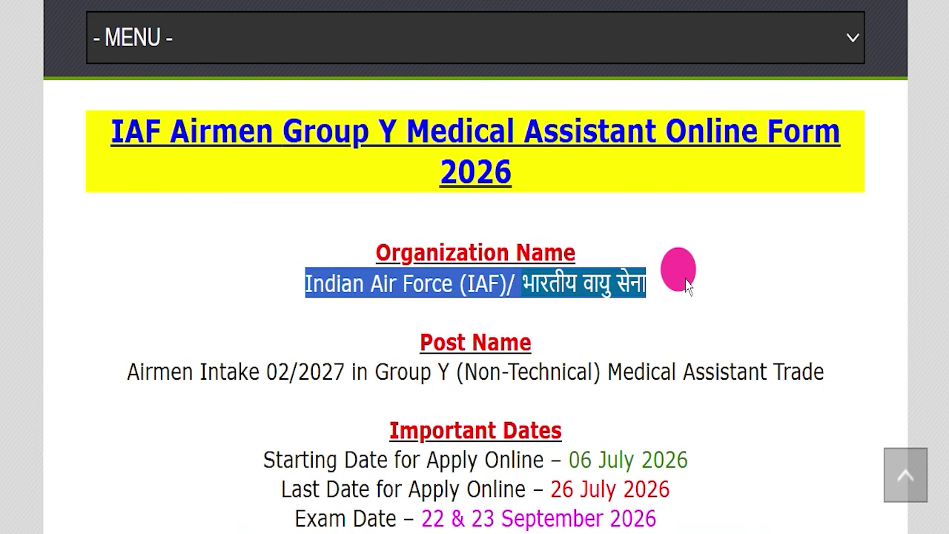
left_click_drag(126, 362, 332, 366)
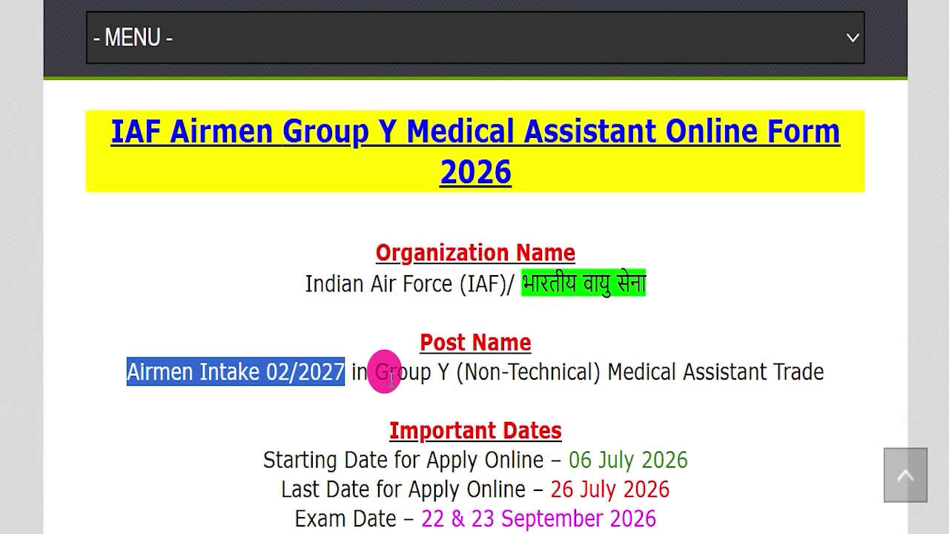
left_click_drag(374, 369, 730, 364)
Step: Examine the last date for applying online and the pay scale in the notice
scroll(828, 378, "down", 3)
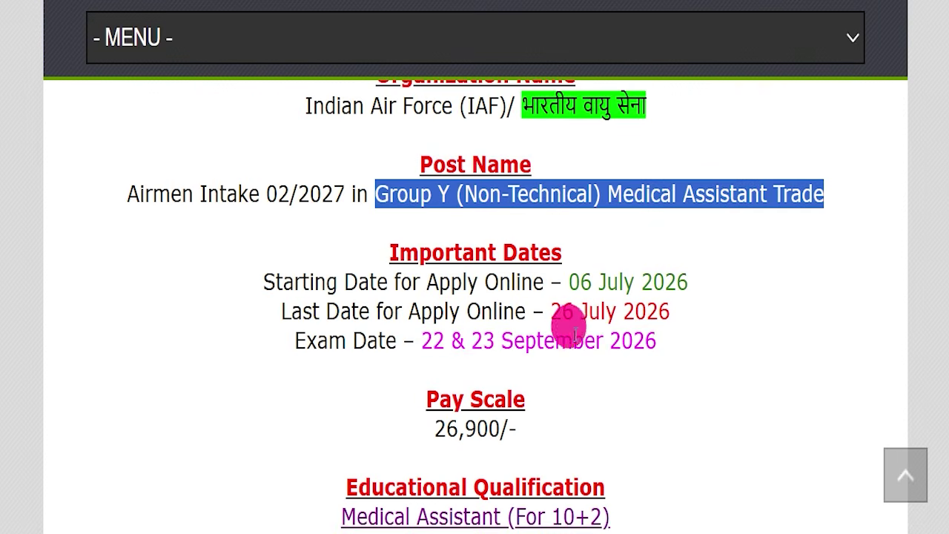
left_click_drag(282, 311, 720, 318)
scroll(712, 327, "down", 1)
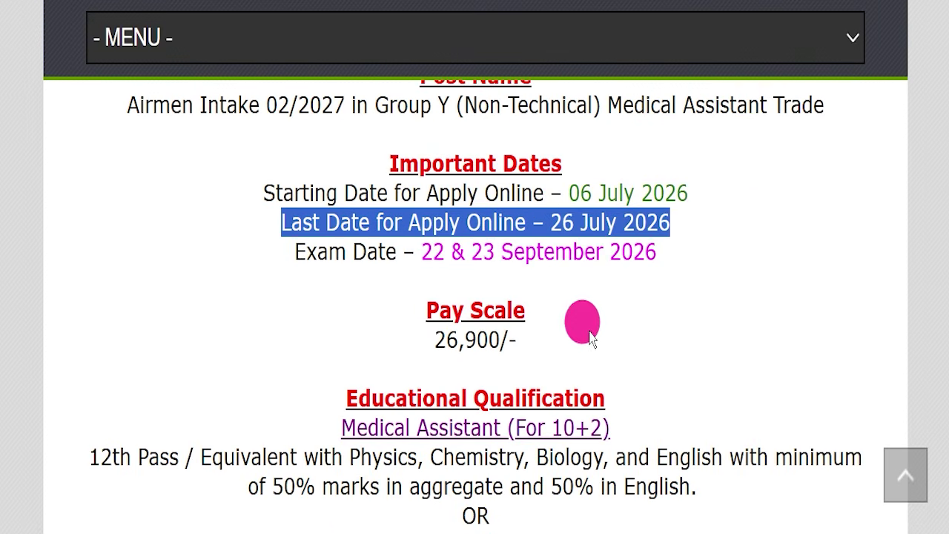
left_click_drag(382, 348, 545, 333)
Step: Examine the educational qualification for Medical Assistant (For 10+2), including the two-year vocational course alternative
scroll(595, 307, "down", 2)
left_click_drag(349, 219, 607, 237)
scroll(619, 234, "down", 1)
left_click_drag(335, 159, 616, 190)
left_click(629, 222)
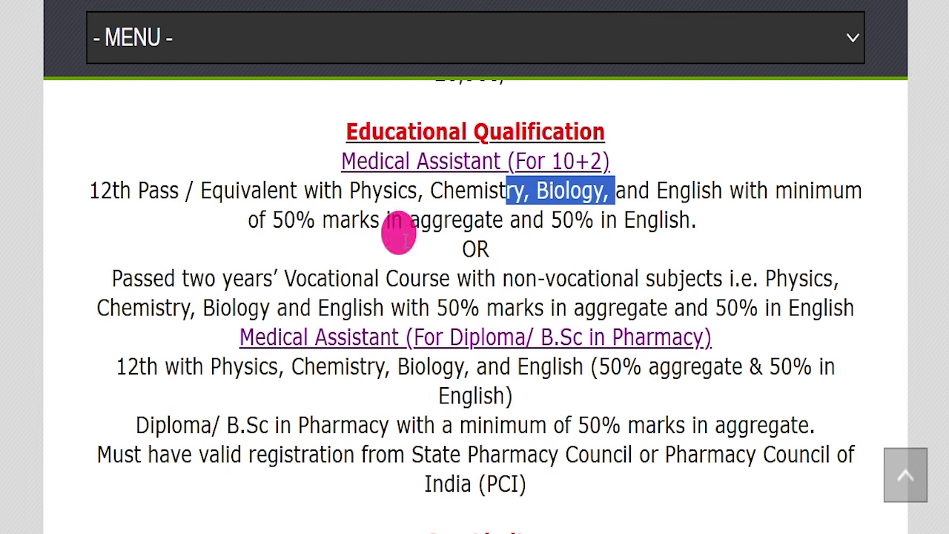
left_click_drag(182, 278, 596, 299)
left_click(595, 299)
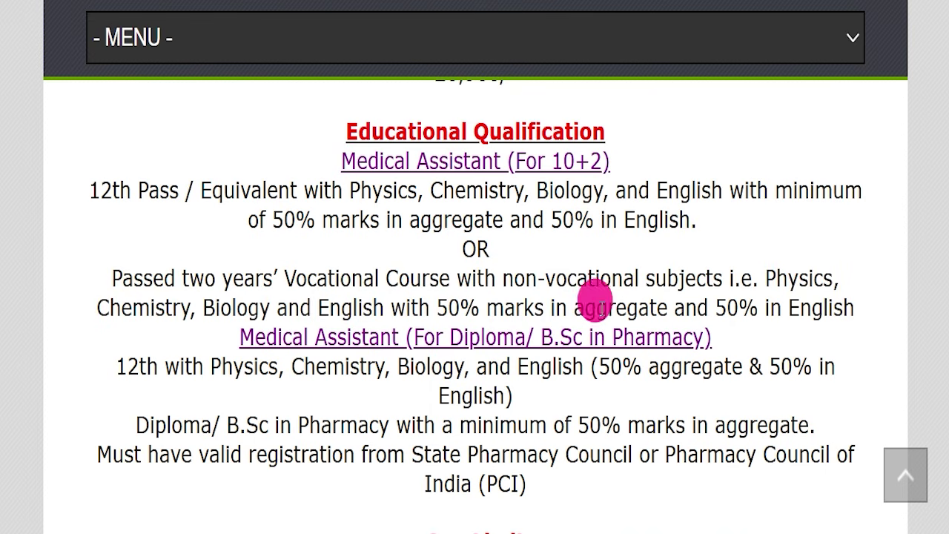
Step: Examine the educational qualification for Medical Assistant (For Diploma/ B.Sc in Pharmacy)
left_click_drag(254, 331, 692, 330)
left_click(680, 337)
scroll(489, 335, "down", 1)
left_click_drag(164, 277, 445, 278)
left_click(215, 329)
left_click_drag(201, 335, 522, 341)
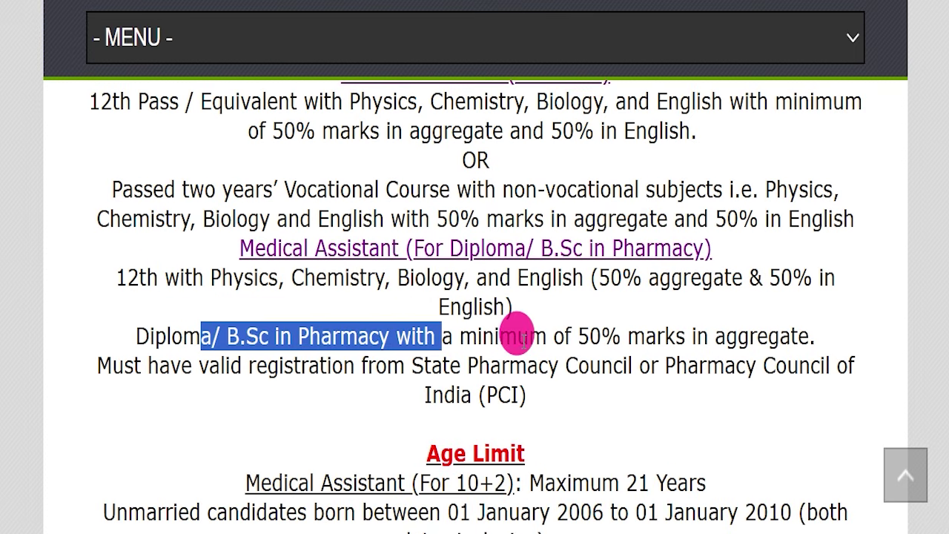
Step: Examine the age limits for Medical Assistant (For 10+2) and (For Diploma/ B.Sc in Pharmacy), including the birth date ranges
scroll(526, 333, "down", 3)
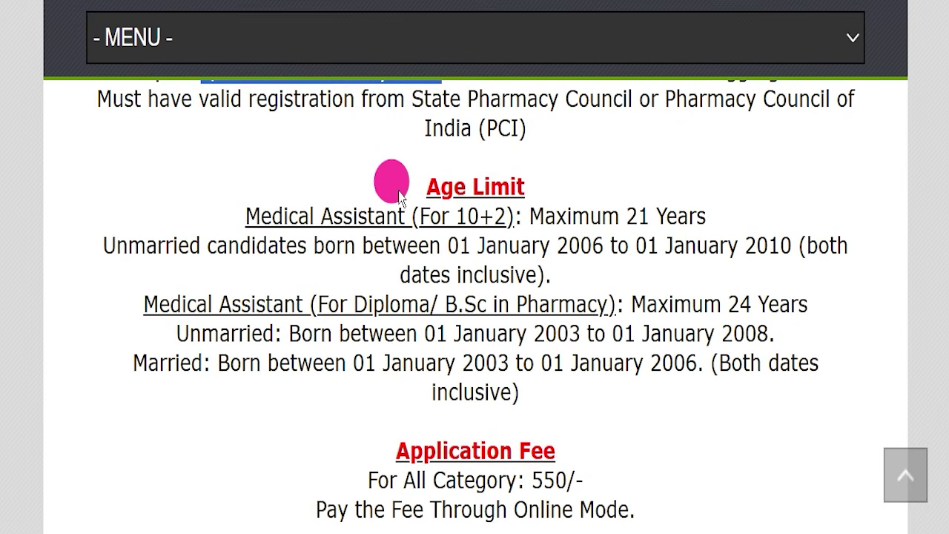
left_click_drag(392, 183, 567, 182)
left_click_drag(214, 210, 676, 215)
left_click(541, 215)
left_click_drag(367, 303, 560, 310)
left_click_drag(632, 301, 703, 300)
left_click_drag(362, 246, 630, 272)
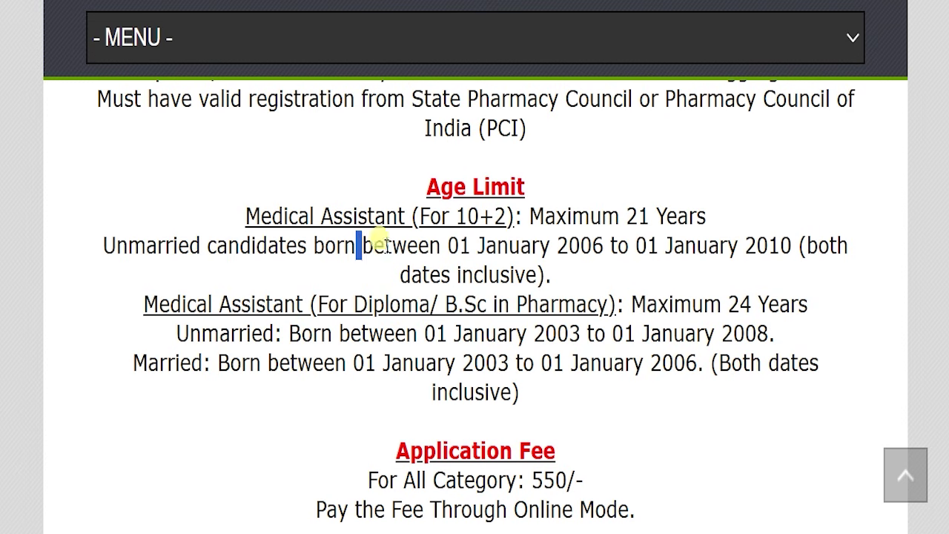
left_click_drag(510, 334, 631, 363)
Step: Examine the application fee, its payment mode and the stages of the selection process
scroll(297, 324, "down", 3)
left_click_drag(297, 324, 630, 306)
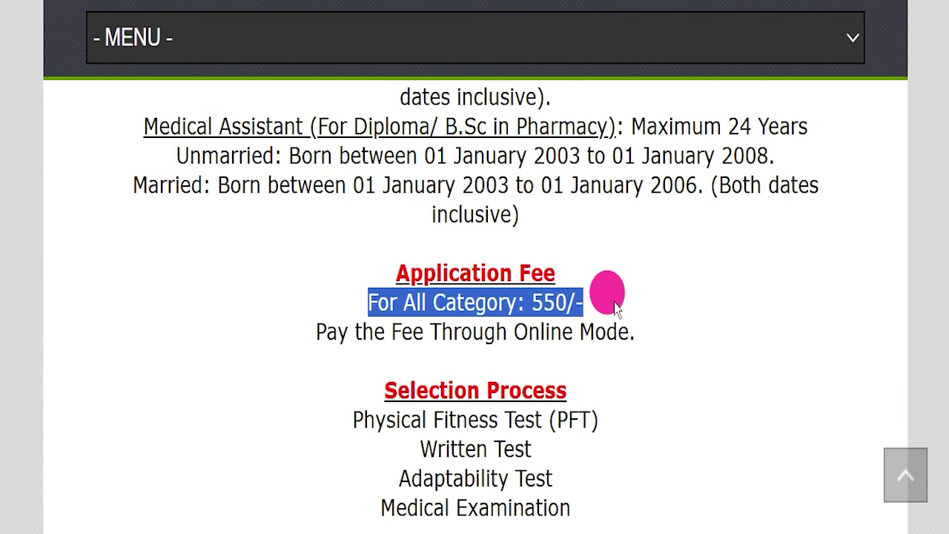
left_click_drag(513, 330, 733, 329)
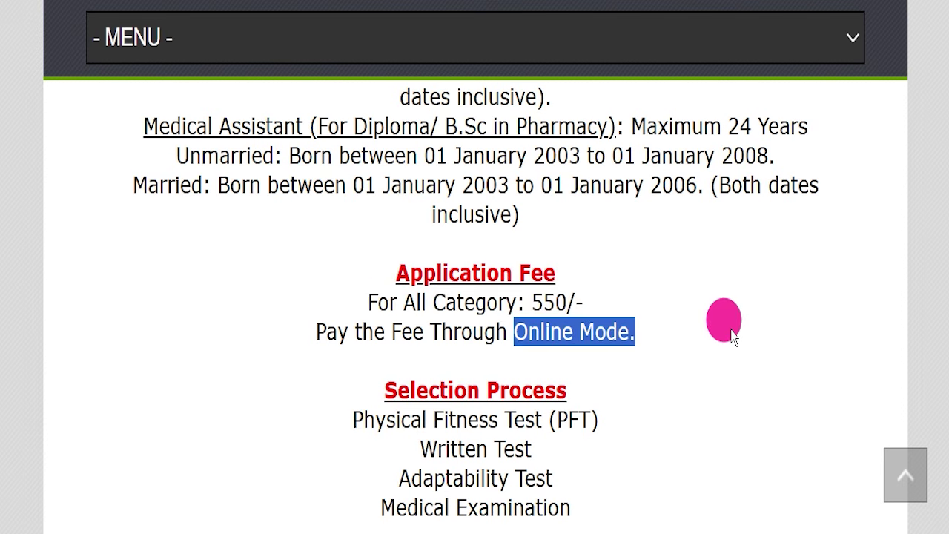
scroll(732, 330, "down", 3)
left_click_drag(318, 234, 643, 347)
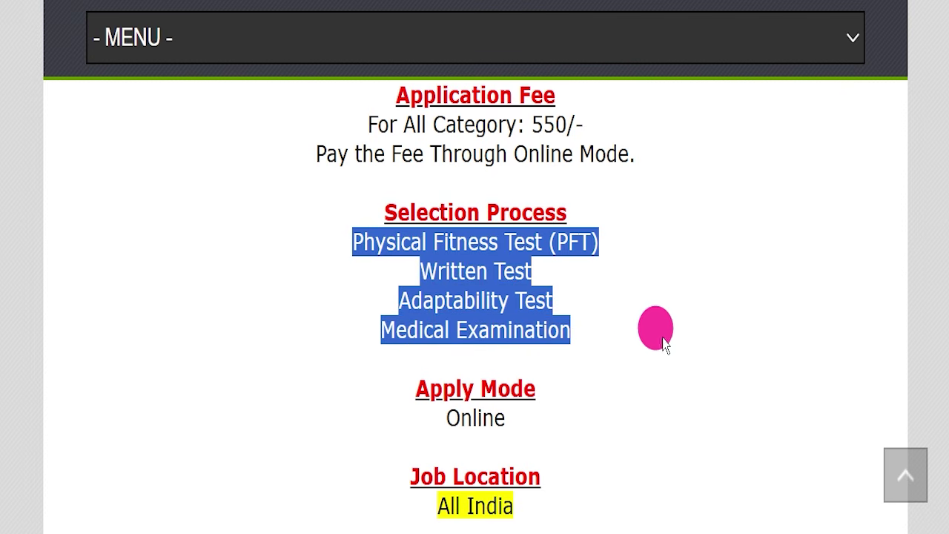
Step: Examine the apply mode, the job location and the official website in the notice
scroll(614, 326, "down", 1)
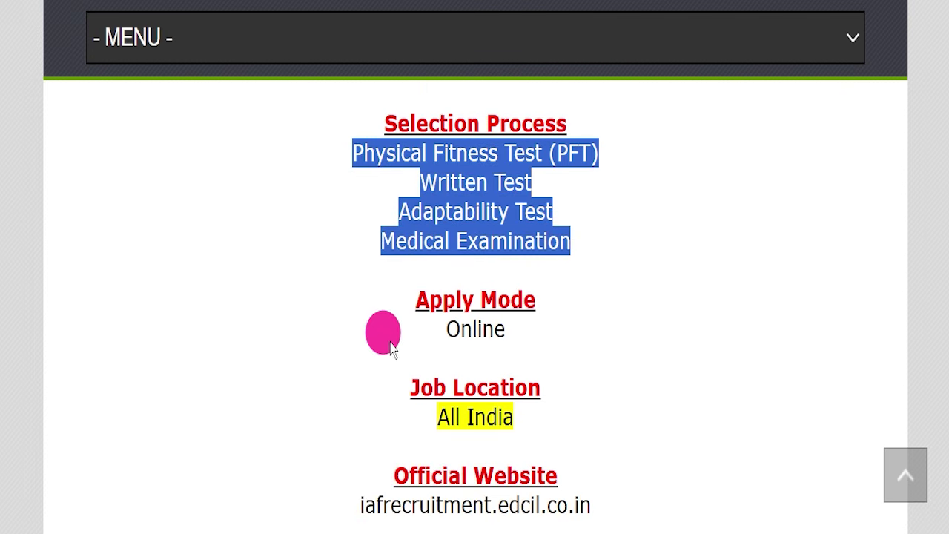
left_click_drag(386, 331, 590, 334)
left_click_drag(398, 431, 634, 415)
scroll(645, 371, "down", 3)
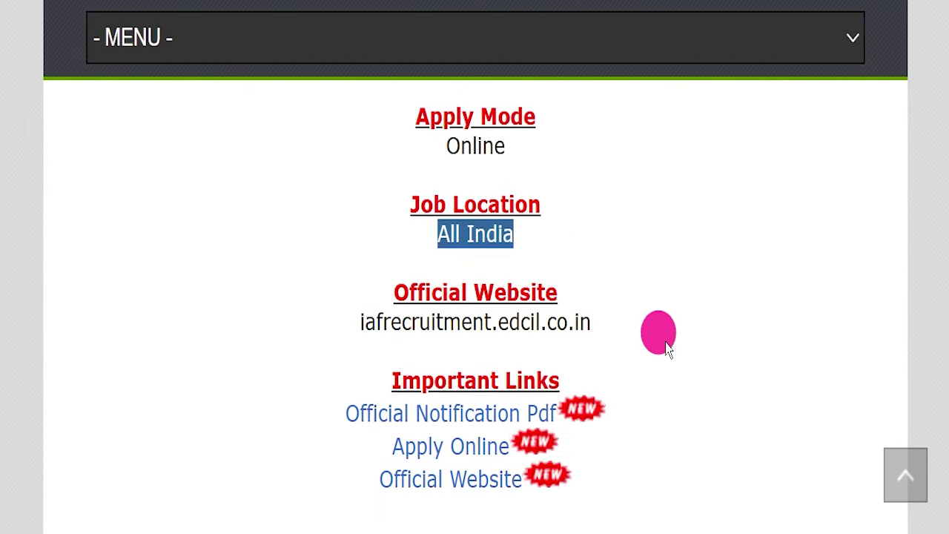
left_click_drag(326, 247, 650, 251)
scroll(645, 237, "down", 1)
left_click(695, 212)
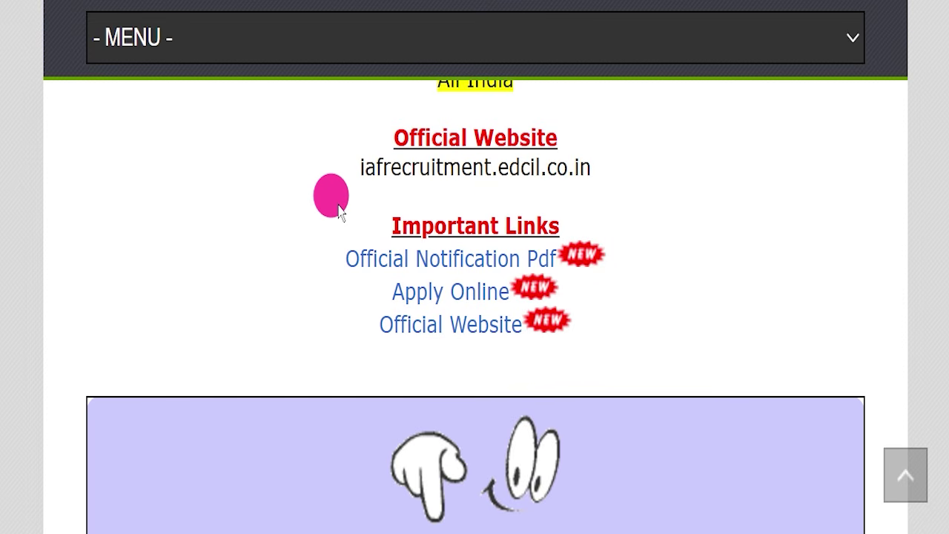
Step: Open the Official Notification Pdf from the Important Links section
left_click_drag(329, 220, 614, 339)
left_click(336, 273)
left_click_drag(300, 260, 554, 258)
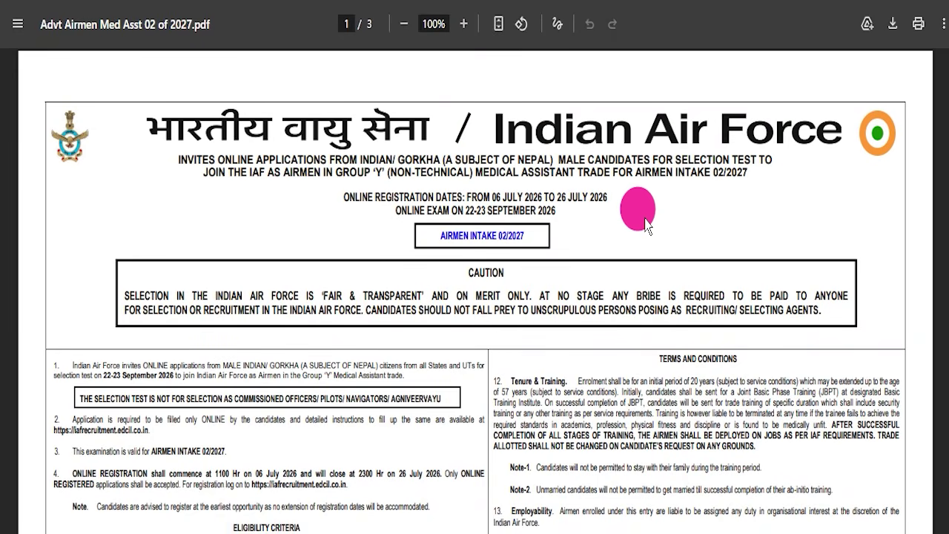
Step: Examine the eligibility criteria in the notification PDF, from marital status and date of birth through educational qualification to the medical standards
scroll(645, 222, "down", 4)
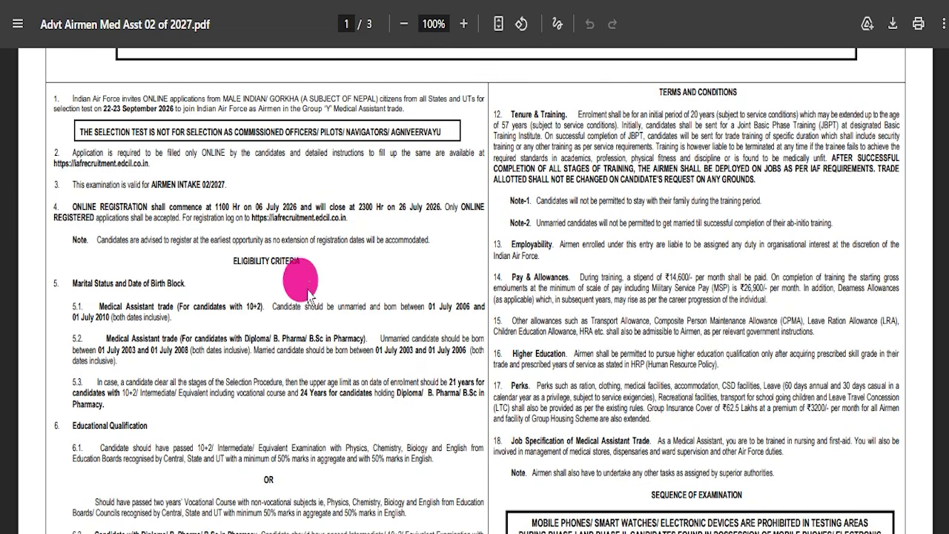
left_click_drag(284, 267, 341, 263)
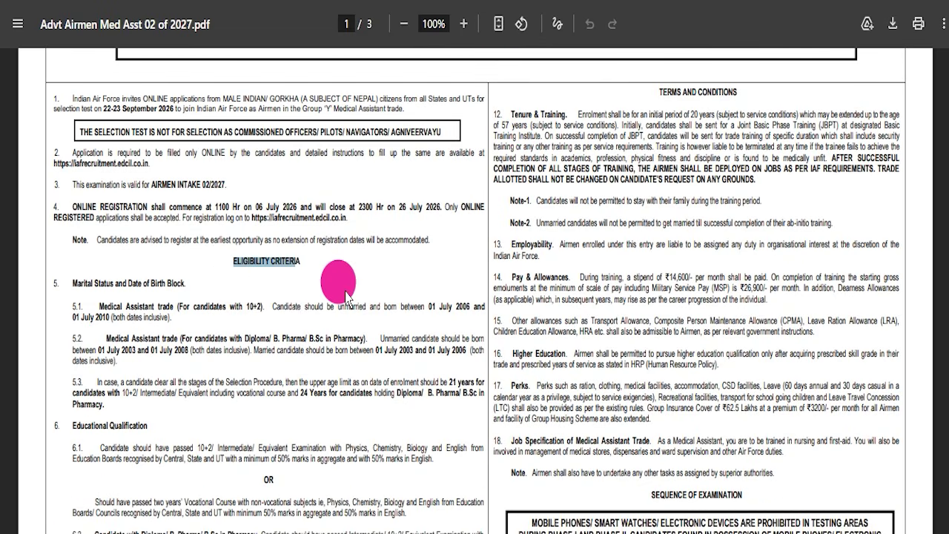
scroll(335, 280, "down", 1)
left_click_drag(236, 234, 282, 364)
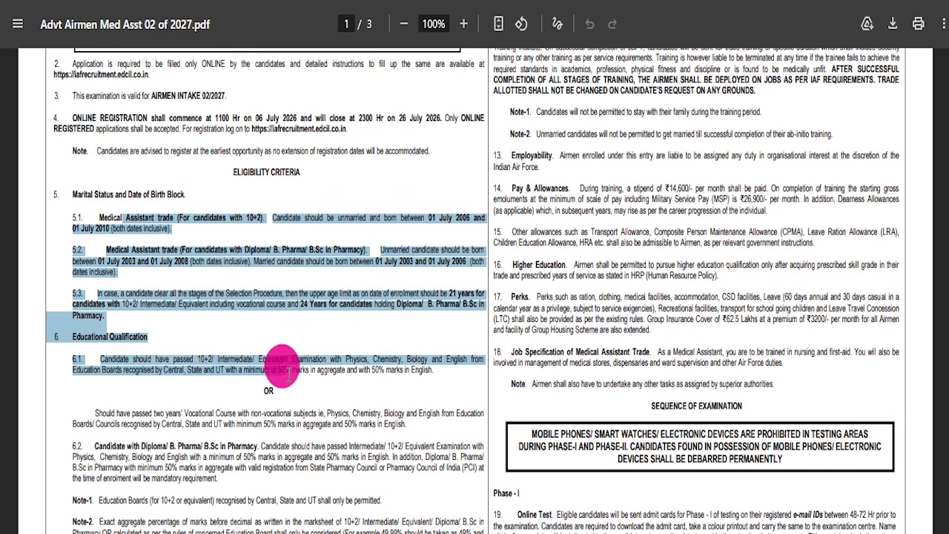
scroll(387, 334, "down", 2)
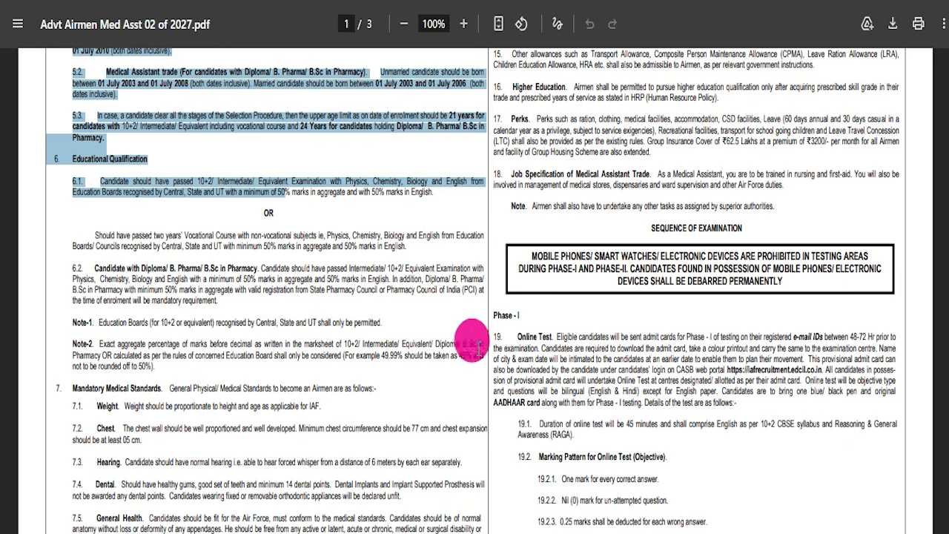
scroll(462, 386, "down", 3)
scroll(443, 349, "down", 2)
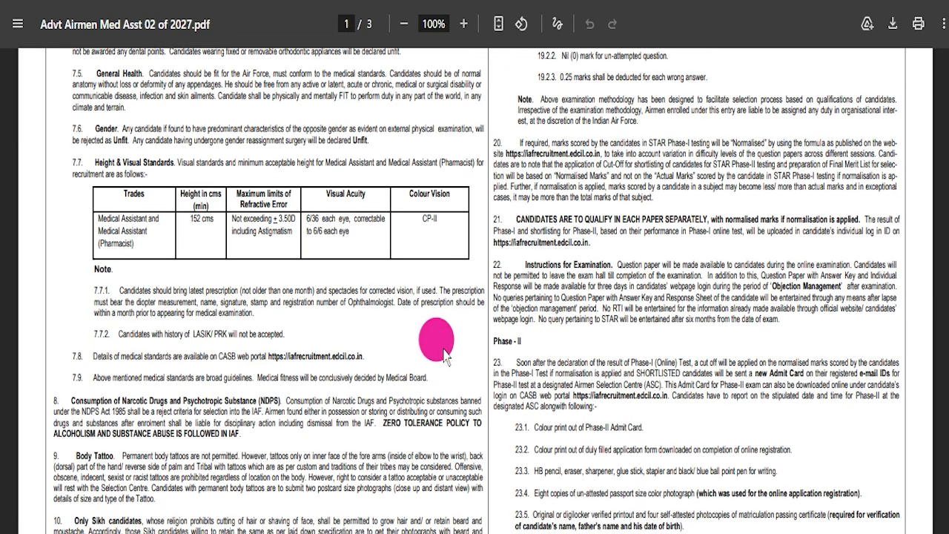
Step: Examine the Step-I Registration/ Sign-up and Step-II Filling-up of Application instructions on page 2 of the PDF
scroll(442, 355, "down", 7)
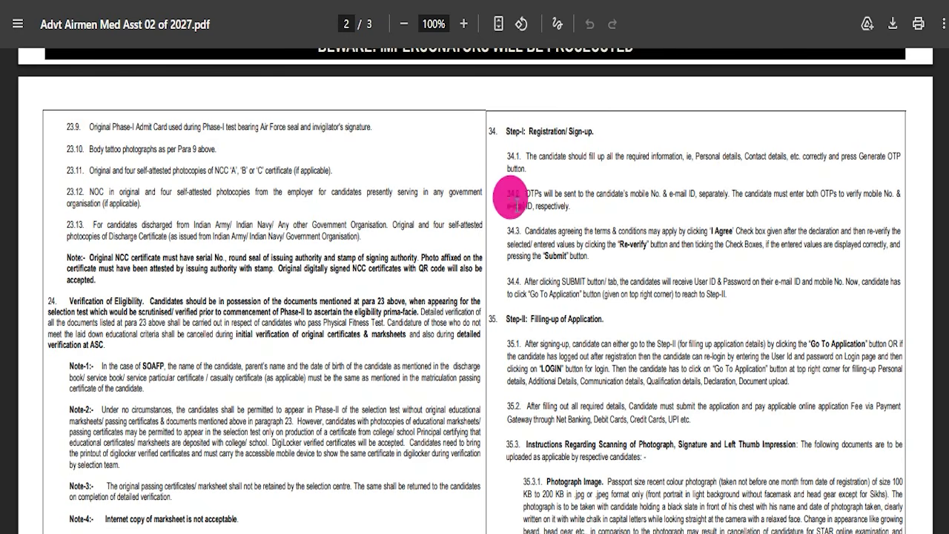
left_click_drag(526, 126, 620, 121)
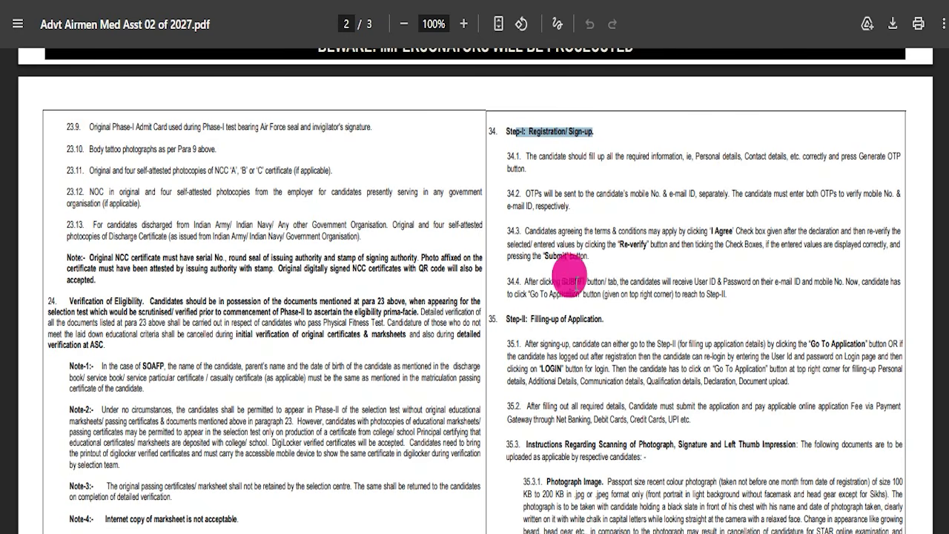
scroll(578, 311, "down", 1)
scroll(578, 303, "down", 1)
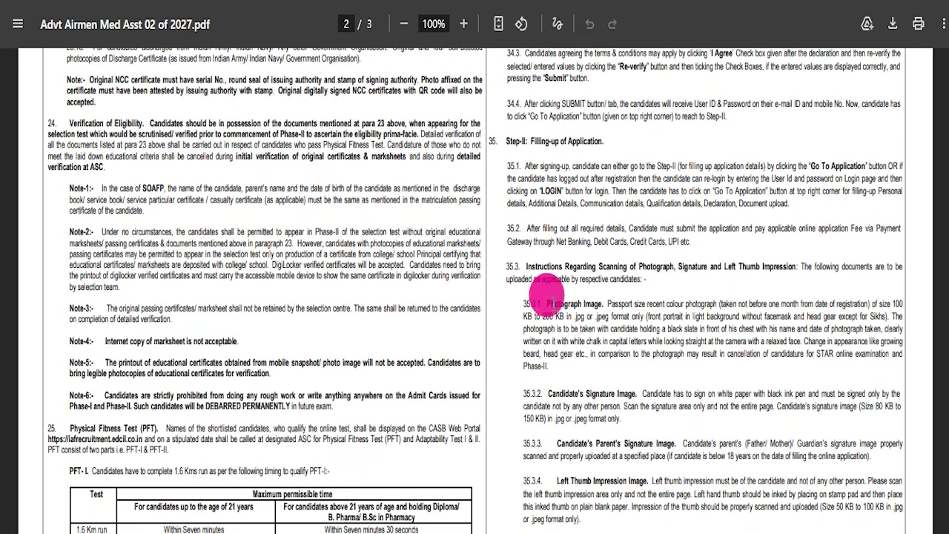
Step: Examine the upload requirements for the photograph, the candidate's signature, the left thumb impression and the live image capture
scroll(593, 282, "down", 2)
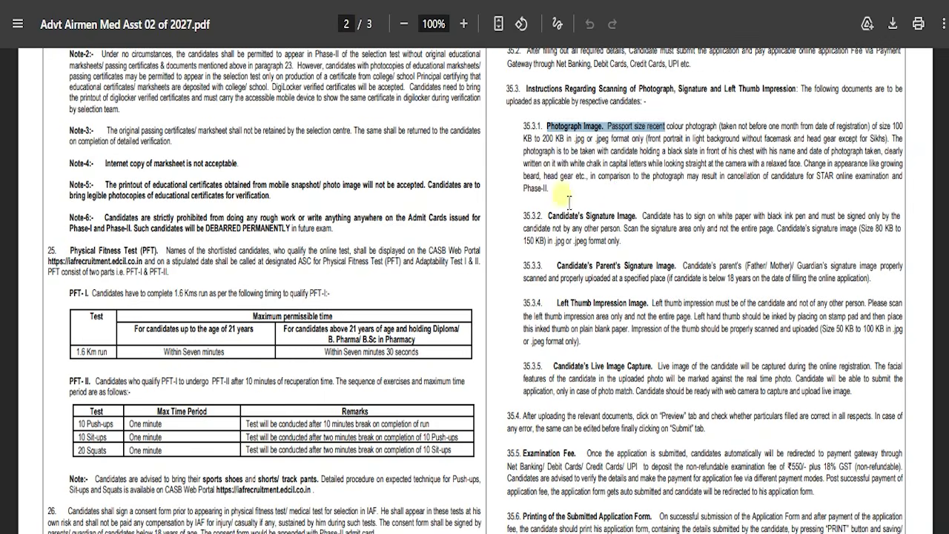
left_click_drag(570, 216, 669, 222)
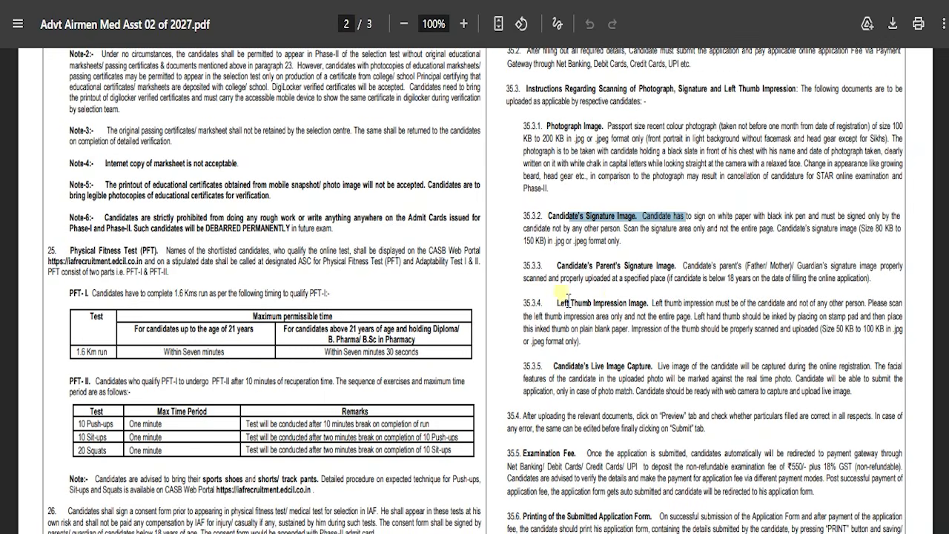
left_click_drag(558, 303, 660, 306)
left_click_drag(555, 366, 689, 389)
Step: Look through the remaining application instructions and general conditions in the notification PDF, then go back to its beginning
scroll(692, 378, "down", 1)
scroll(697, 375, "down", 3)
left_click_drag(581, 164, 661, 482)
scroll(615, 430, "down", 2)
scroll(586, 368, "down", 15)
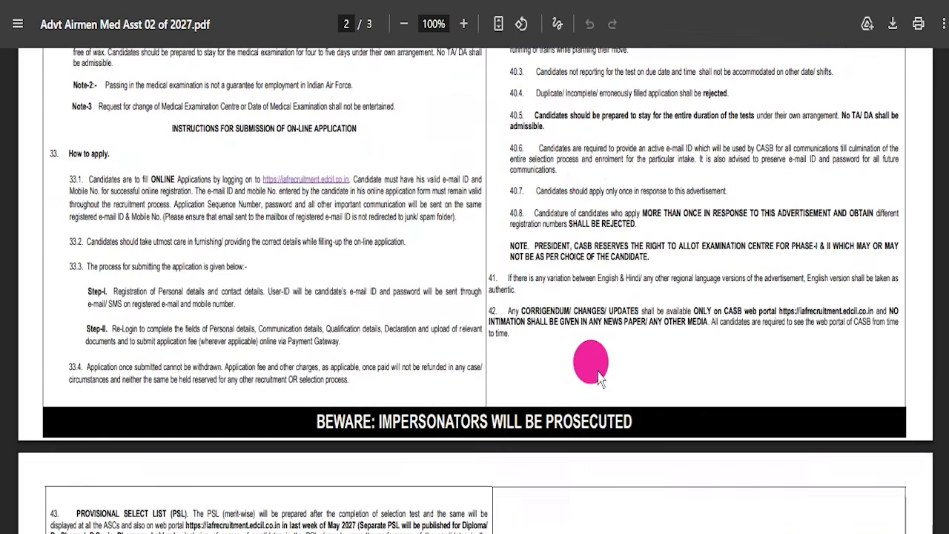
scroll(355, 343, "up", 15)
scroll(343, 361, "up", 15)
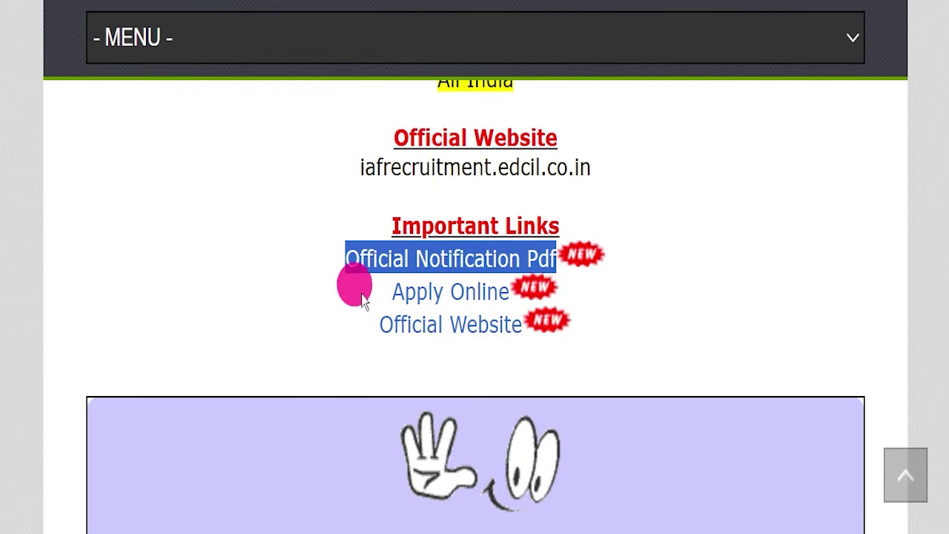
Step: Open the Apply Online link in the notice and view the IAF Airmen Intake 02/2027 sign-in page
left_click_drag(358, 290, 509, 299)
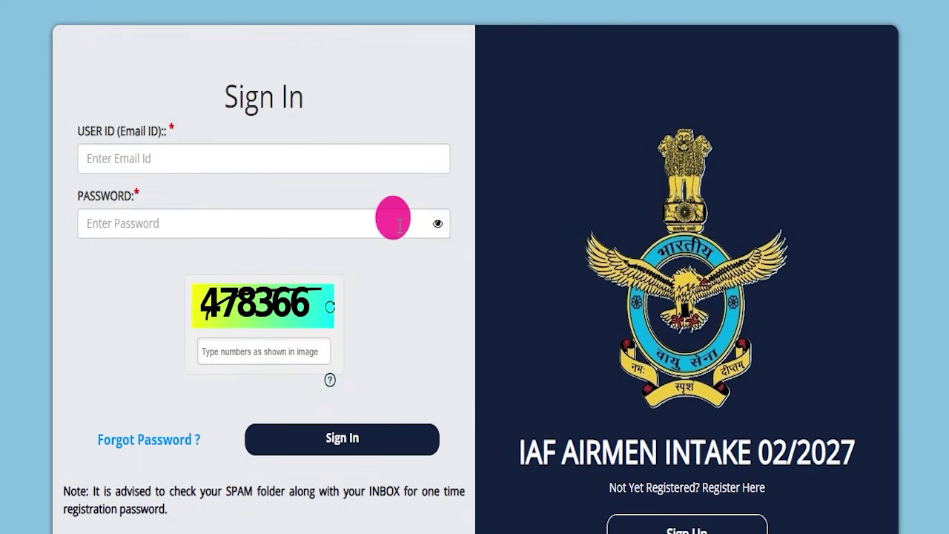
scroll(463, 278, "down", 2)
scroll(490, 296, "up", 2)
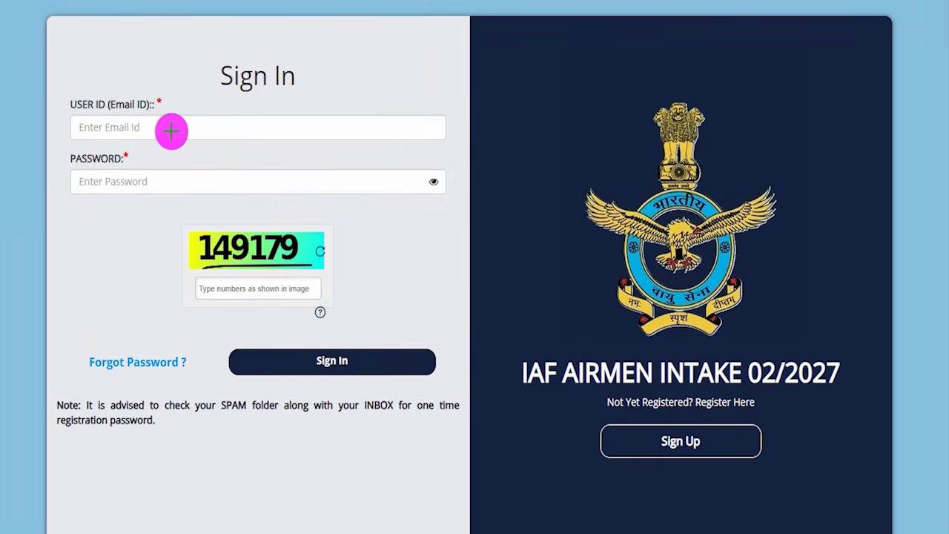
Step: Mark the user ID, password and captcha fields, draw an arrow to Sign In, and box the Sign Up option
left_click_drag(161, 128, 212, 72)
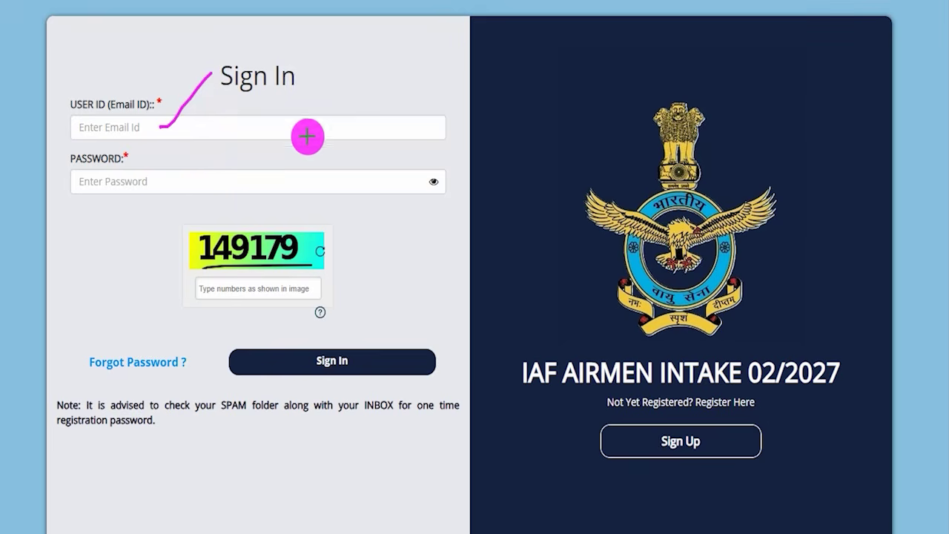
left_click_drag(160, 182, 212, 126)
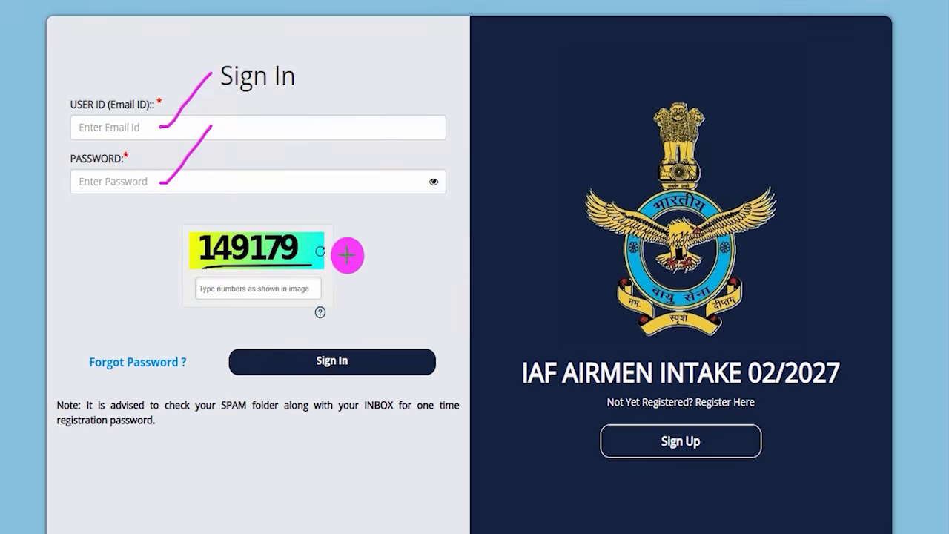
left_click_drag(335, 245, 414, 186)
left_click_drag(221, 293, 310, 294)
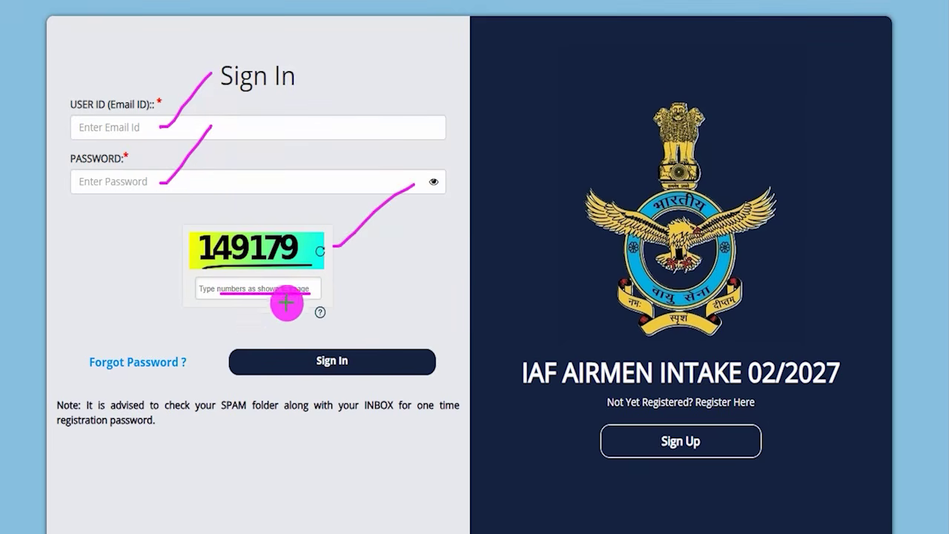
left_click_drag(486, 200, 360, 352)
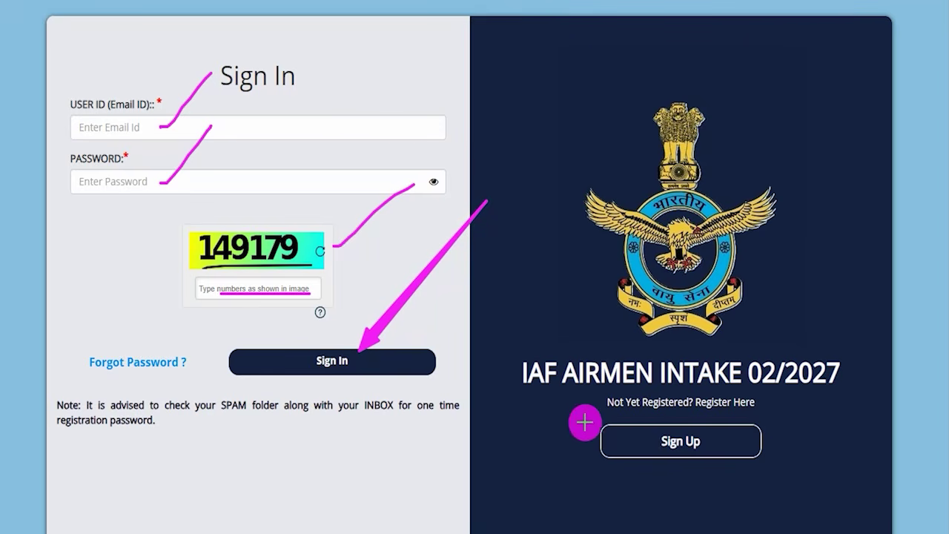
mouse_move(549, 410)
left_mouse_down()
mouse_move(778, 448)
mouse_move(794, 472)
left_mouse_up()
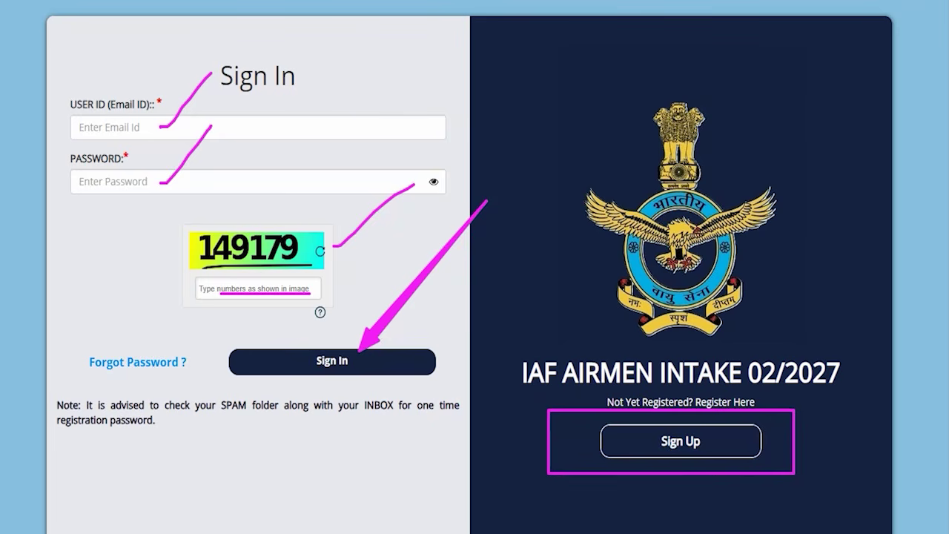
Step: Clear the drawn marks and open the Sign Up page for candidates who are not yet registered
key("Escape")
left_click(643, 440)
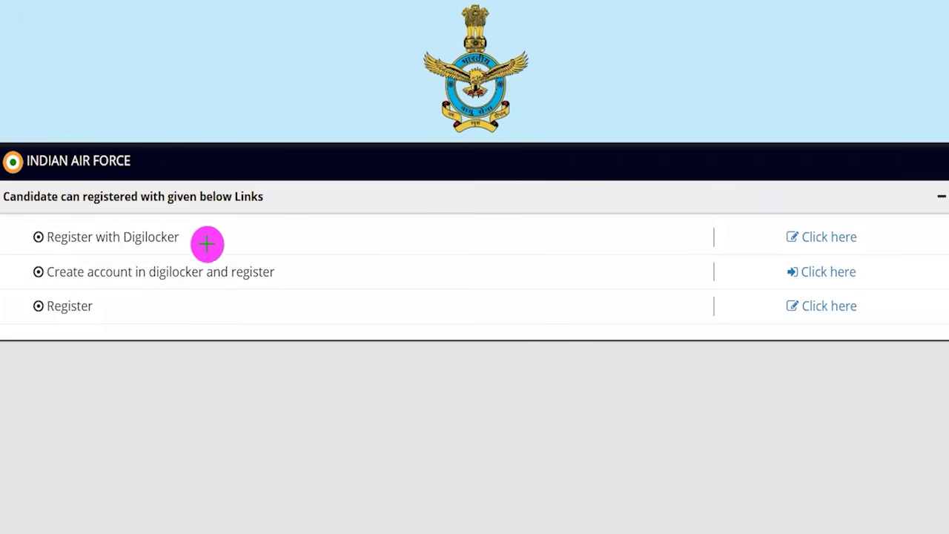
Step: Mark the Register with Digilocker and Register options, and circle the link for registering with Digilocker
left_click_drag(206, 242, 245, 206)
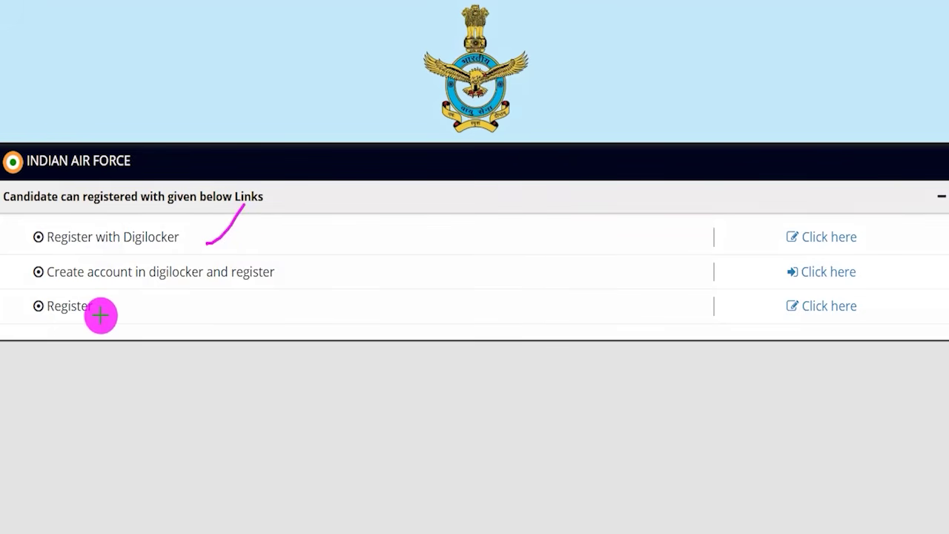
left_click_drag(100, 312, 126, 300)
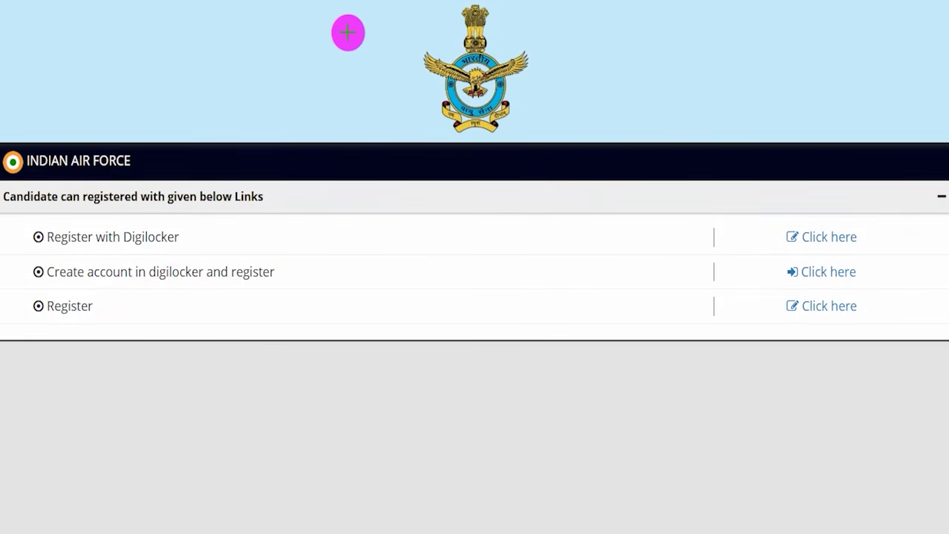
left_click_drag(179, 239, 219, 209)
mouse_move(822, 219)
left_mouse_down()
mouse_move(771, 229)
mouse_move(882, 229)
mouse_move(813, 221)
left_mouse_up()
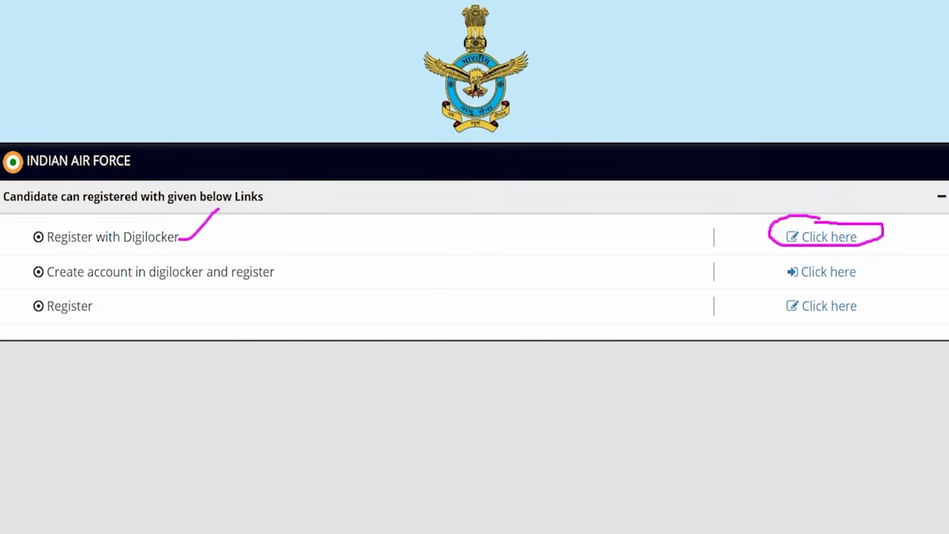
Step: Open the Register with Digilocker link and view the Mobile, Username and Other ID sign-in options
key("Escape")
left_click(811, 237)
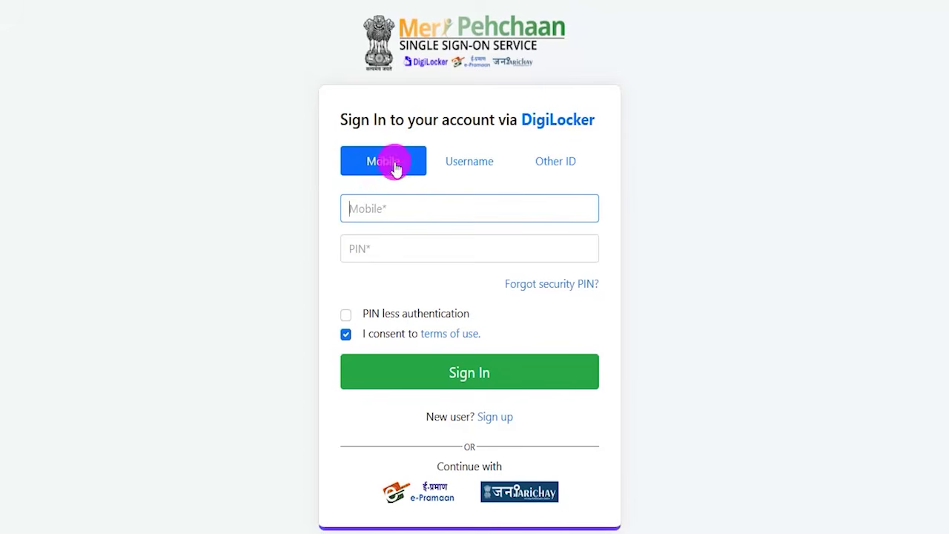
left_click(472, 167)
left_click(547, 167)
left_click(383, 167)
left_click(454, 371)
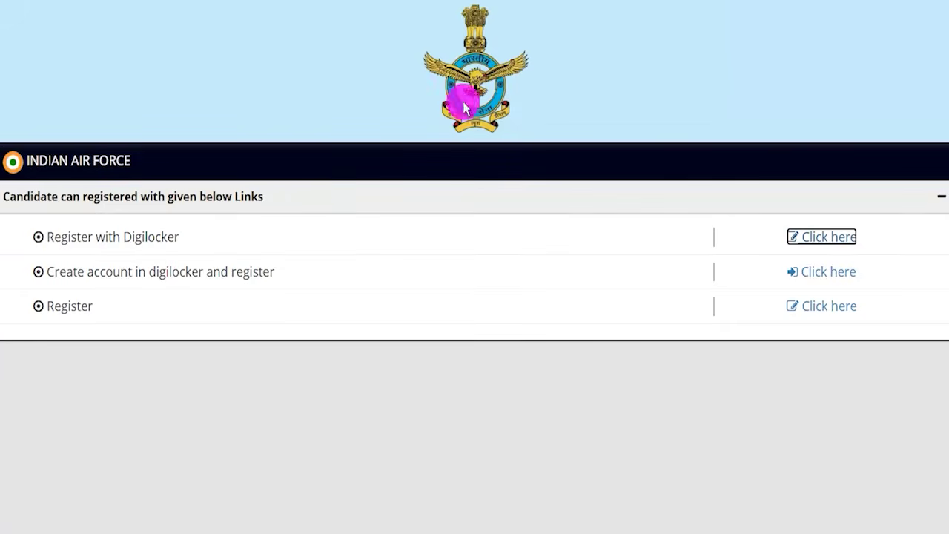
Step: Highlight the Register with Digilocker and Create account in digilocker and register options, mark the account creation link, and clear the mark
left_click_drag(132, 236, 170, 236)
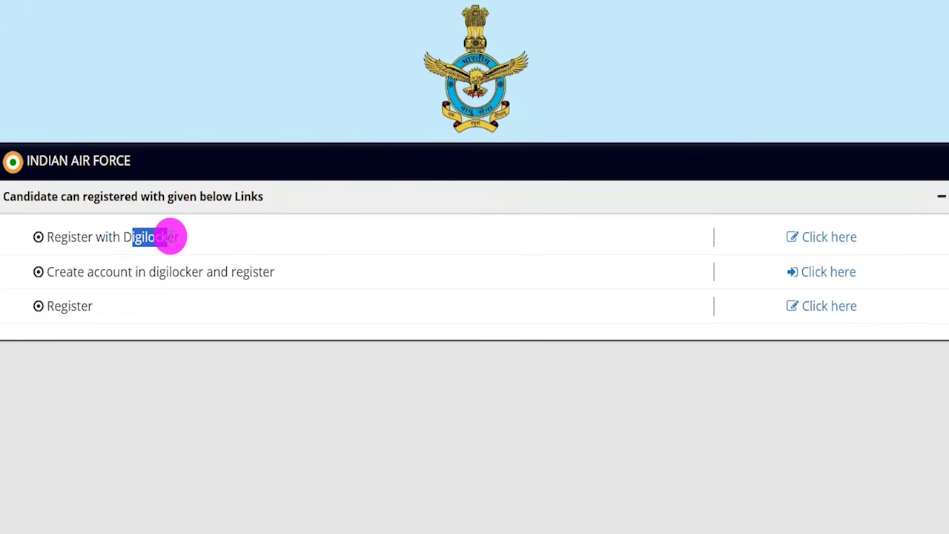
left_click_drag(66, 272, 255, 274)
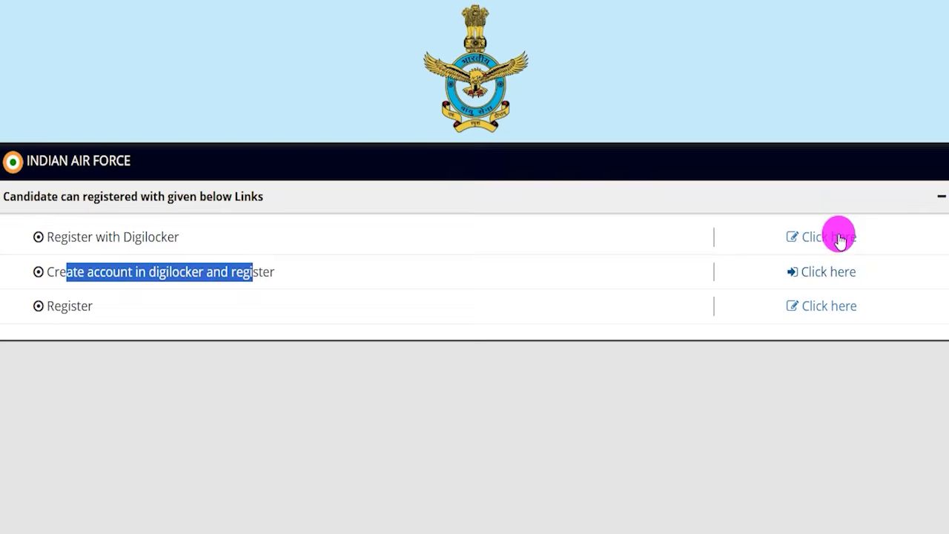
left_click_drag(760, 254, 881, 291)
key("Escape")
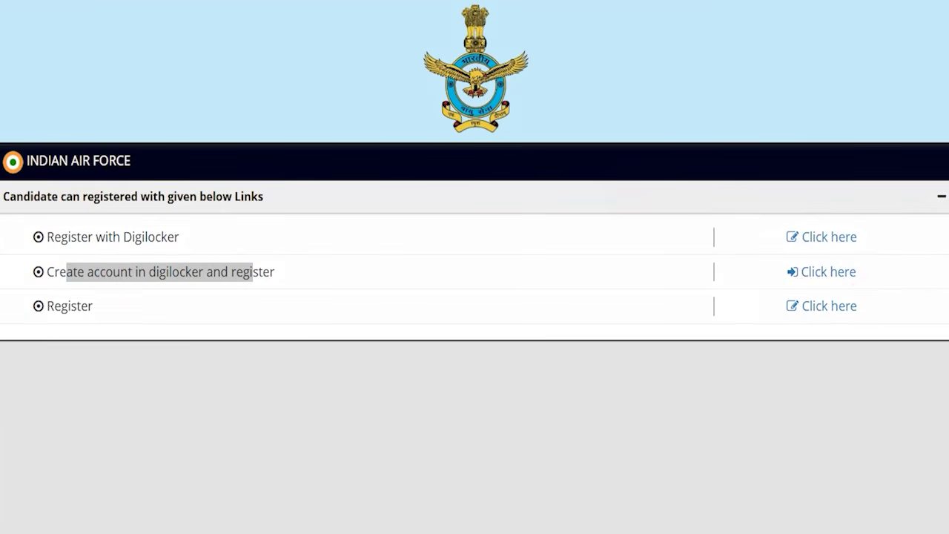
Step: Open the link for creating a DigiLocker account and tick-mark the mobile number, full name, gender and PIN fields of its form
left_click(796, 271)
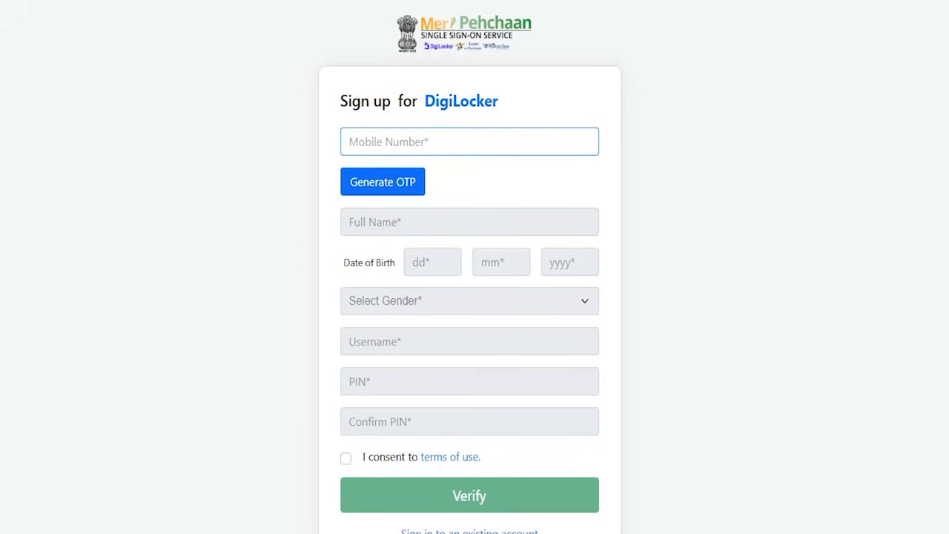
left_click_drag(448, 130, 487, 112)
left_click_drag(448, 234, 491, 204)
left_click_drag(474, 292, 517, 279)
left_click_drag(480, 388, 512, 361)
left_click_drag(492, 425, 529, 393)
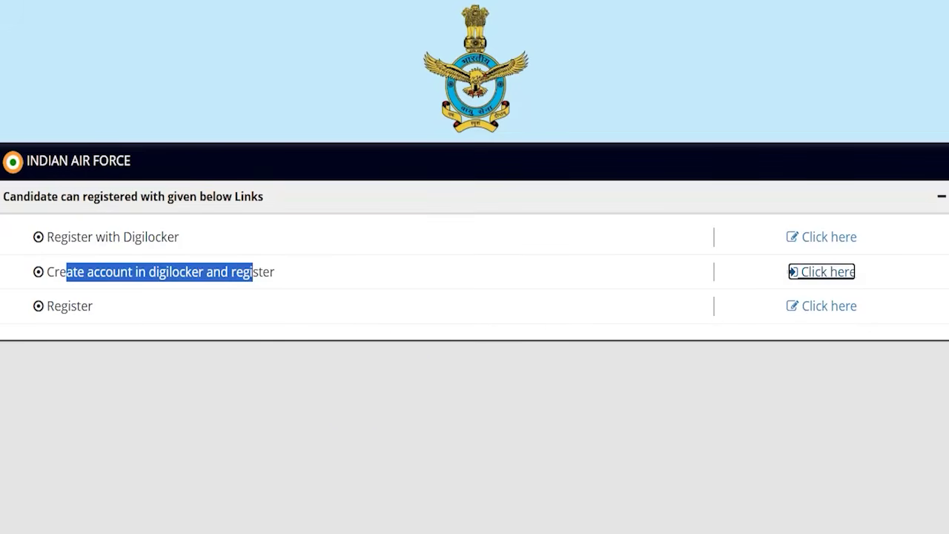
Step: Box the plain Register option and its link, clear the boxes, and open the Register sign-up form
left_click(453, 445)
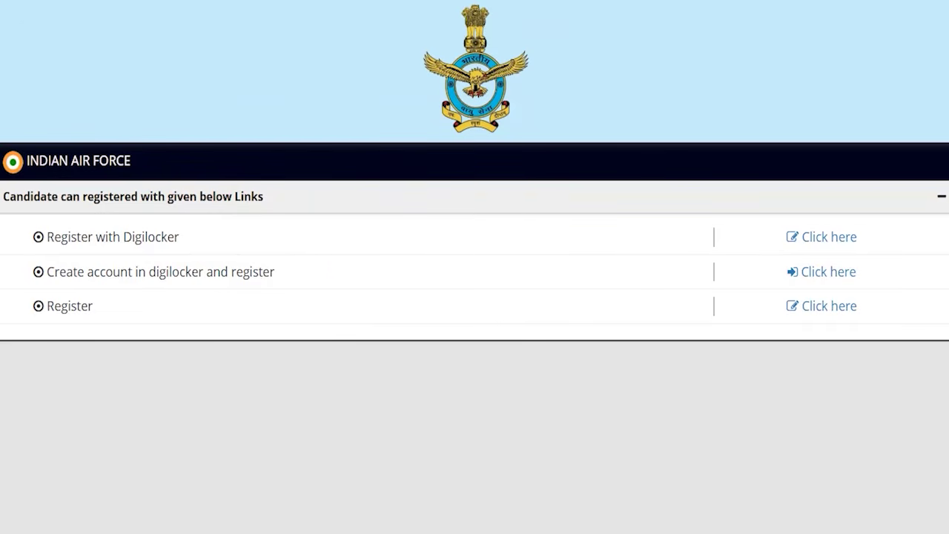
mouse_move(14, 289)
left_mouse_down()
mouse_move(103, 307)
mouse_move(104, 324)
left_mouse_up()
left_click_drag(758, 289, 882, 322)
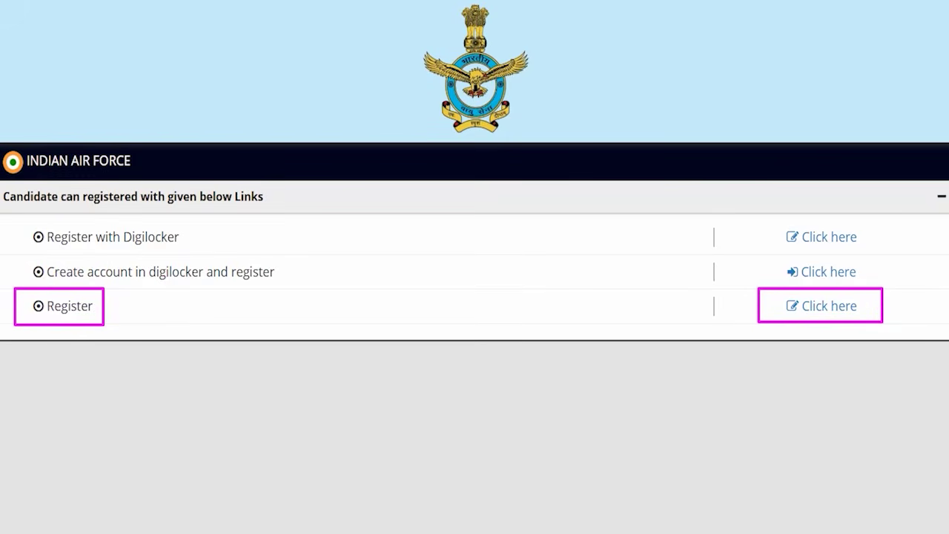
key("Escape")
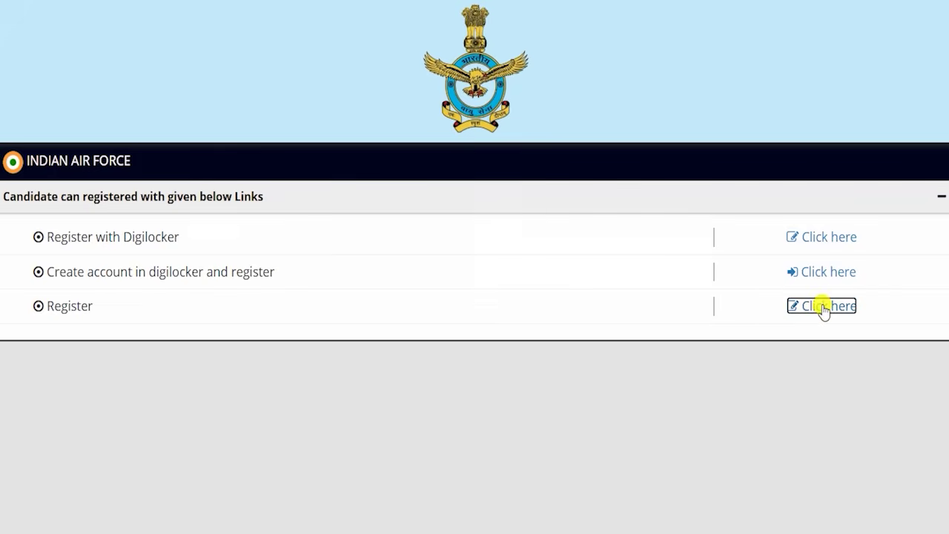
left_click(794, 311)
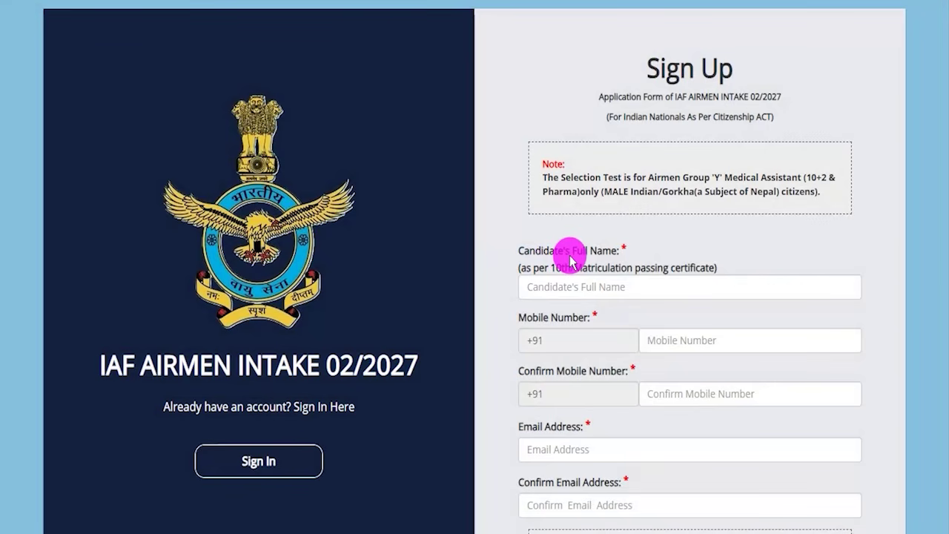
Step: Tick-mark the candidate's full name, mobile number and email address fields with their confirmation fields, and clear the marks
scroll(571, 260, "down", 3)
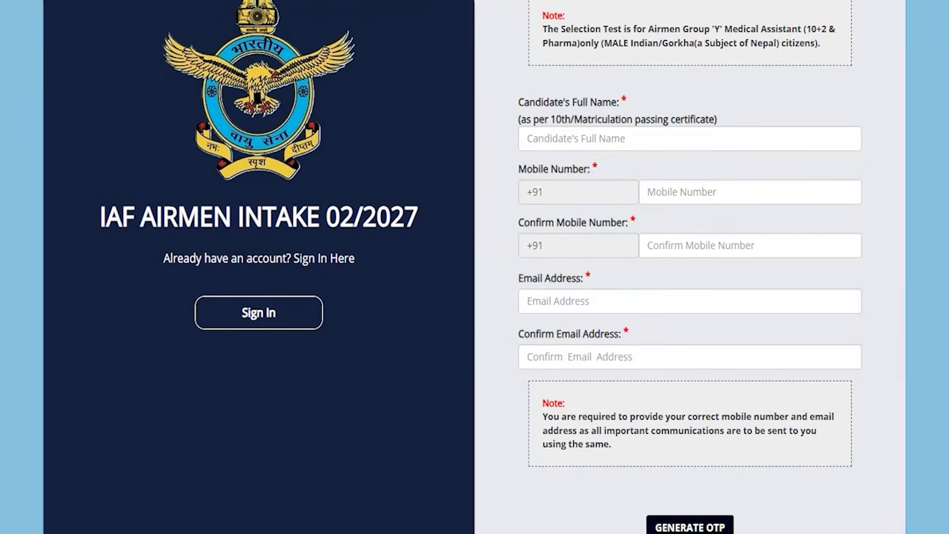
left_click_drag(631, 141, 679, 91)
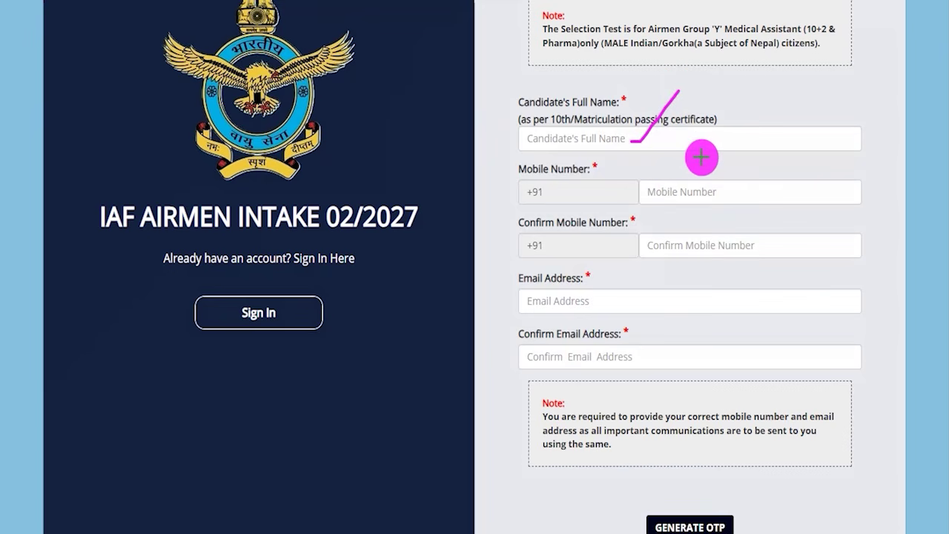
left_click_drag(695, 192, 724, 148)
left_click_drag(702, 246, 727, 202)
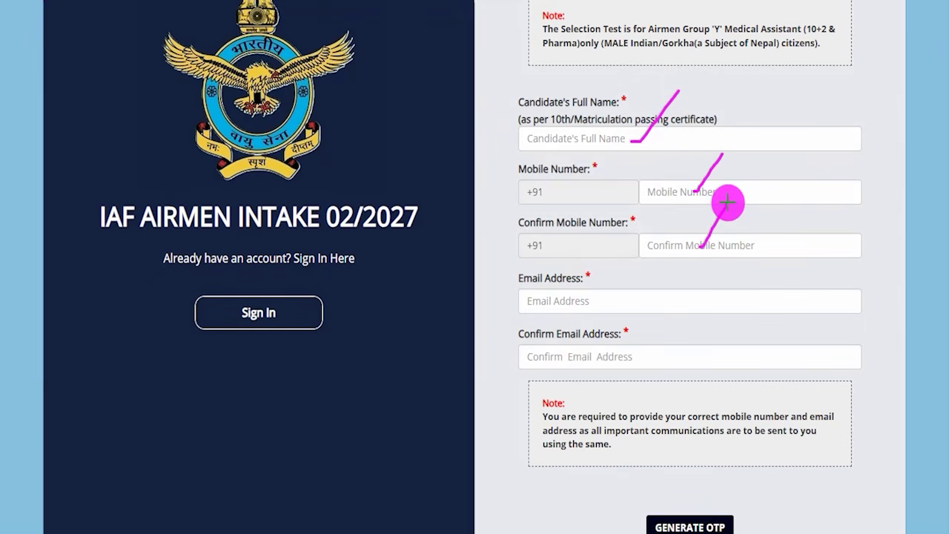
left_click_drag(599, 300, 631, 256)
left_click_drag(608, 355, 651, 269)
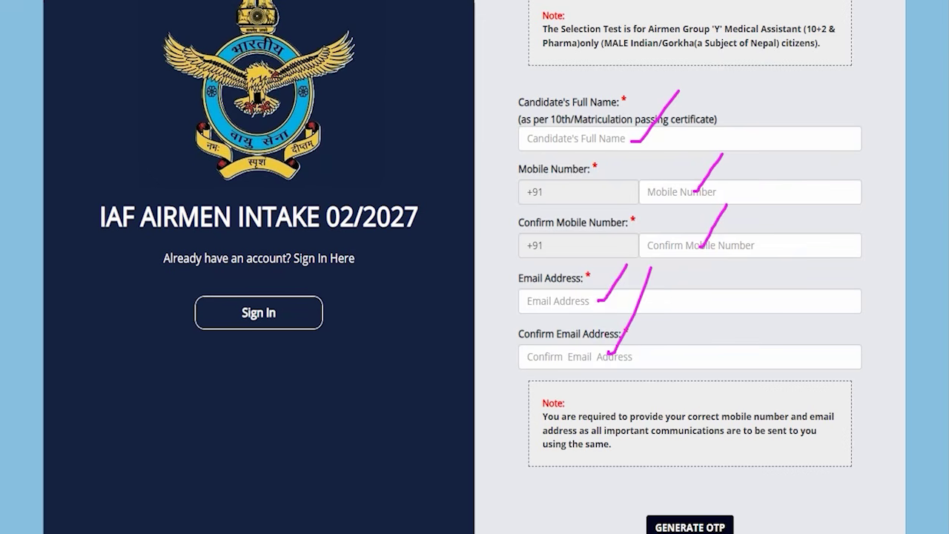
key("Escape")
Step: Box the Generate OTP option below the contact details note and request the OTP
scroll(445, 235, "down", 3)
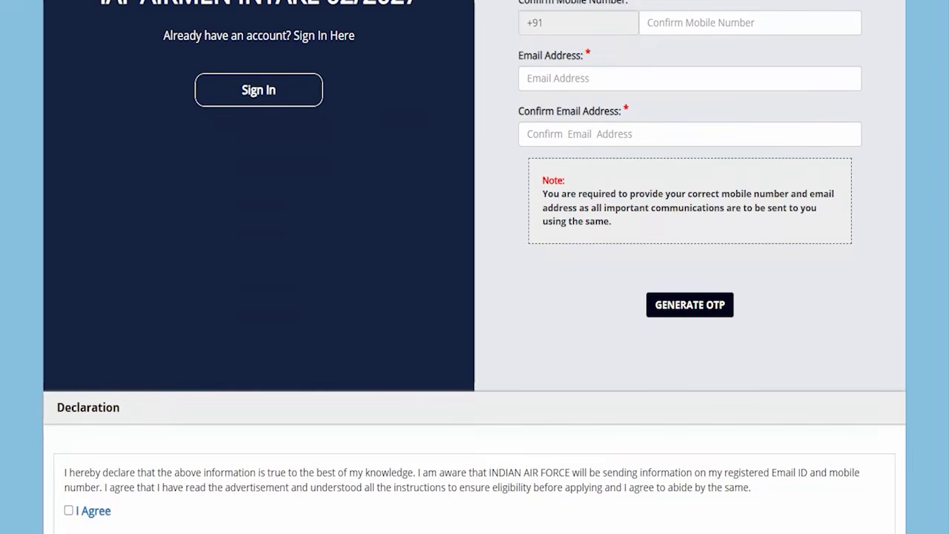
mouse_move(610, 270)
left_mouse_down()
mouse_move(741, 311)
mouse_move(777, 346)
left_mouse_up()
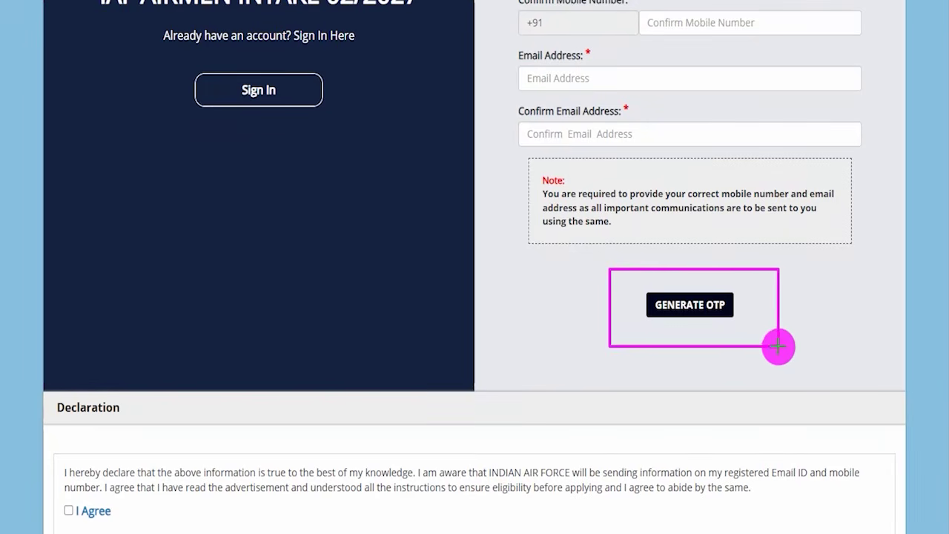
left_click(727, 302)
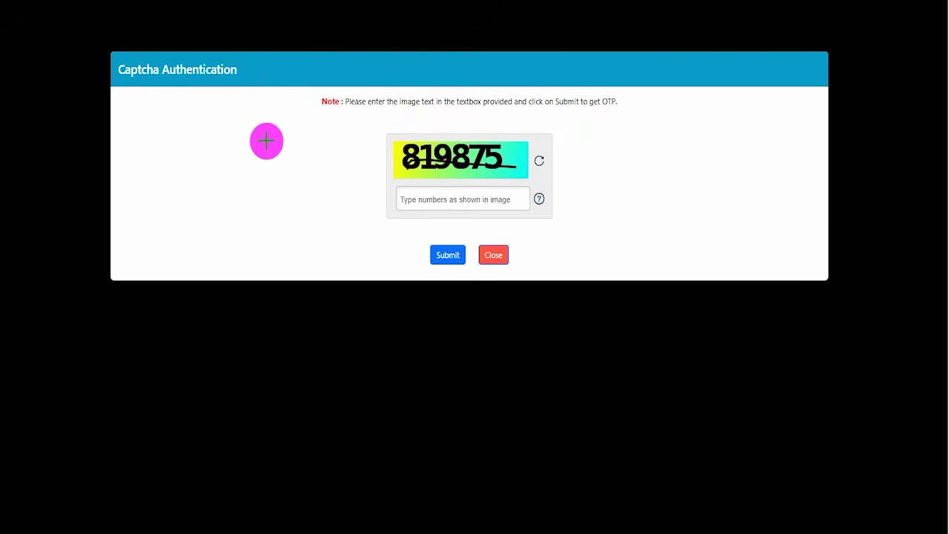
Step: Mark the Captcha Authentication title, captcha image and number field, and draw an arrow to Submit
left_click_drag(176, 125, 215, 70)
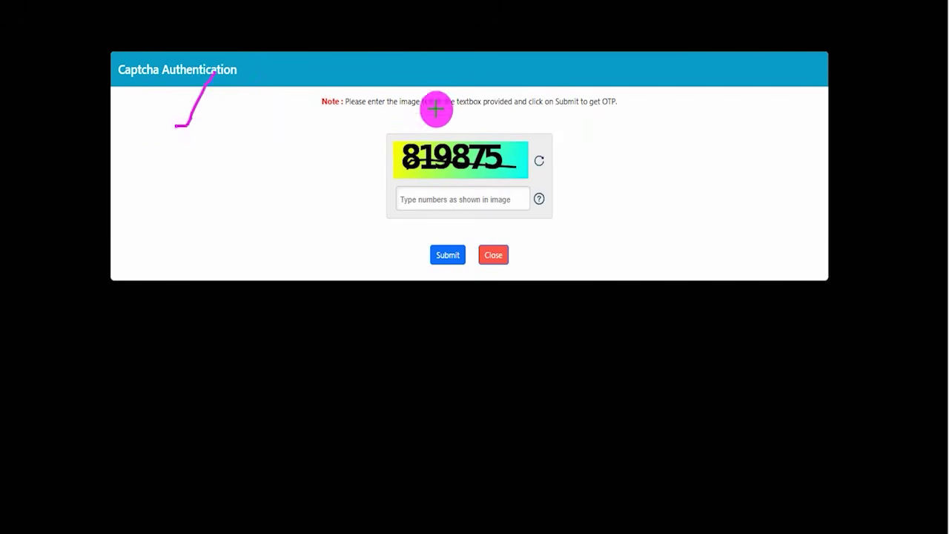
left_click_drag(511, 144, 535, 104)
left_click_drag(426, 200, 472, 199)
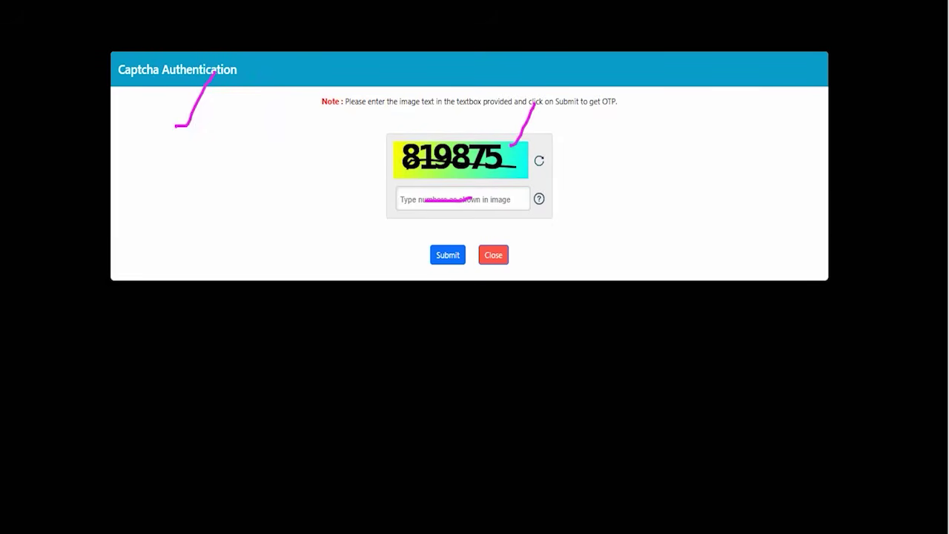
left_click_drag(253, 196, 423, 249)
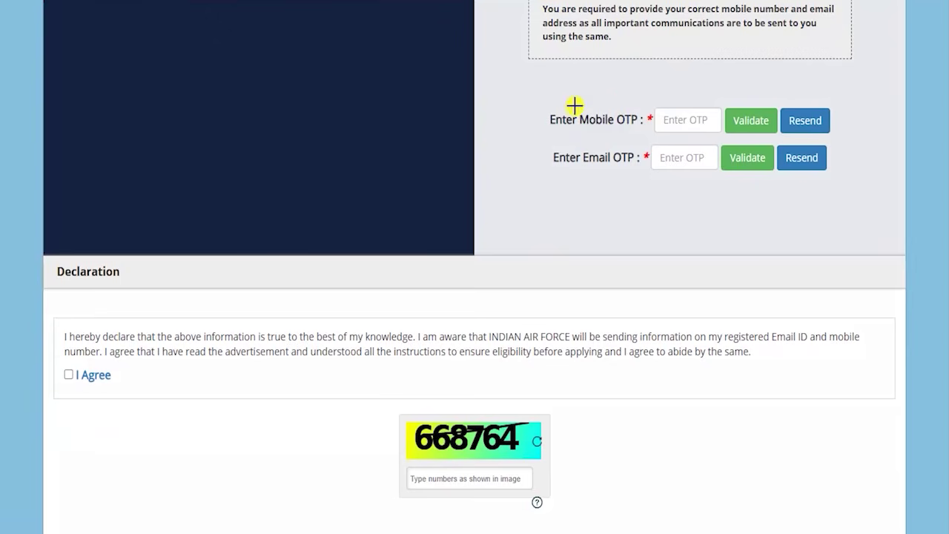
Step: Tick-mark the Mobile OTP and Email OTP labels, their entry fields and validation options, and clear the marks
left_click_drag(571, 104, 610, 55)
left_click_drag(527, 167, 555, 147)
left_click_drag(671, 115, 710, 64)
left_click_drag(671, 159, 699, 129)
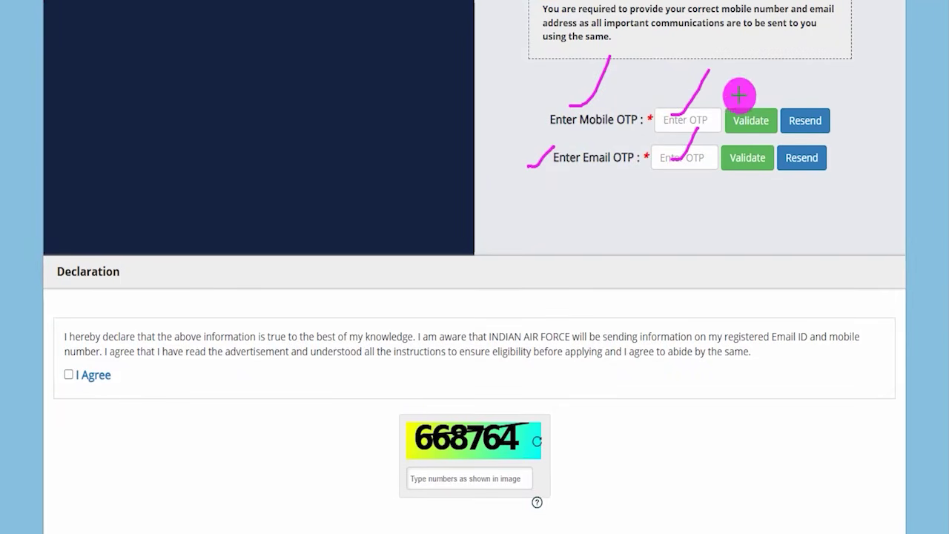
left_click_drag(753, 105, 780, 68)
left_click_drag(773, 155, 799, 113)
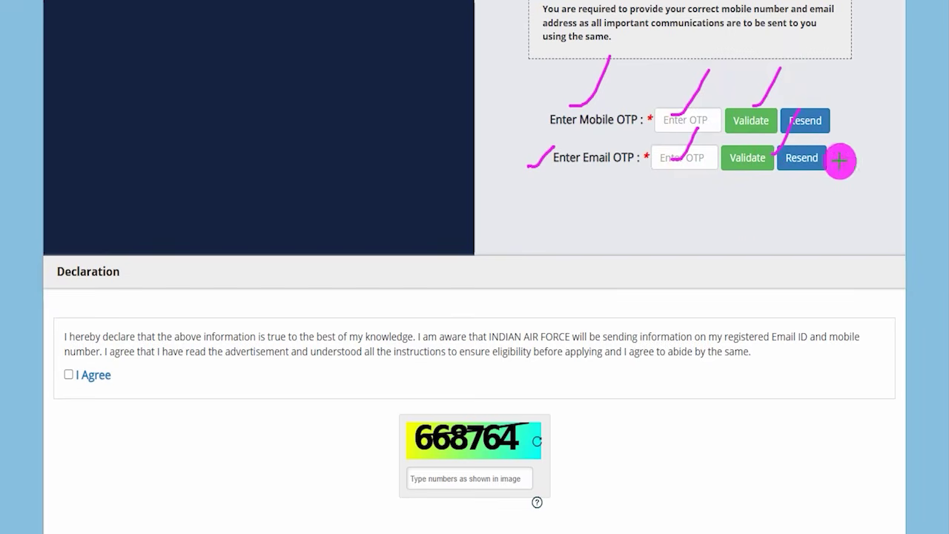
left_click_drag(618, 109, 640, 77)
left_click_drag(599, 150, 631, 118)
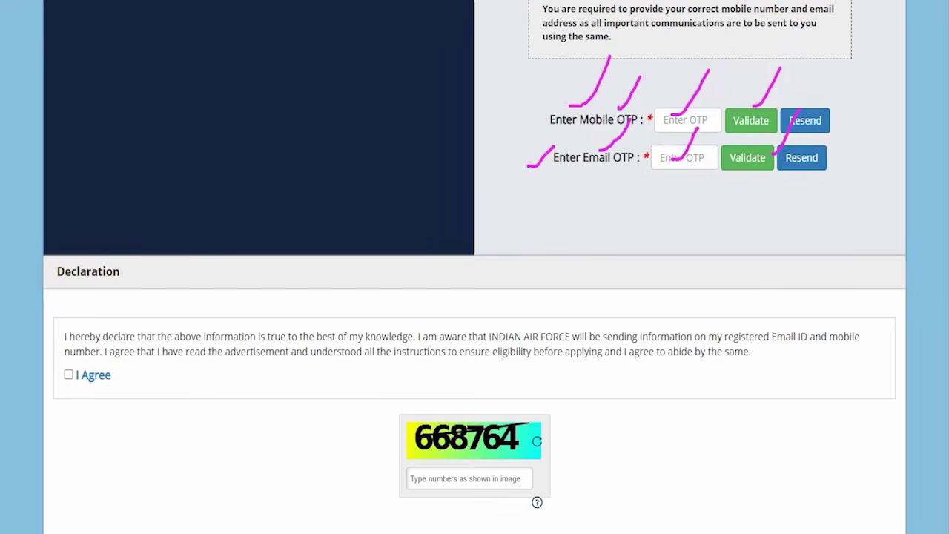
key("Escape")
Step: Agree to the declaration, mark the captcha image and its number field, and draw an arrow to Reverify
scroll(310, 127, "down", 1)
left_click(68, 294)
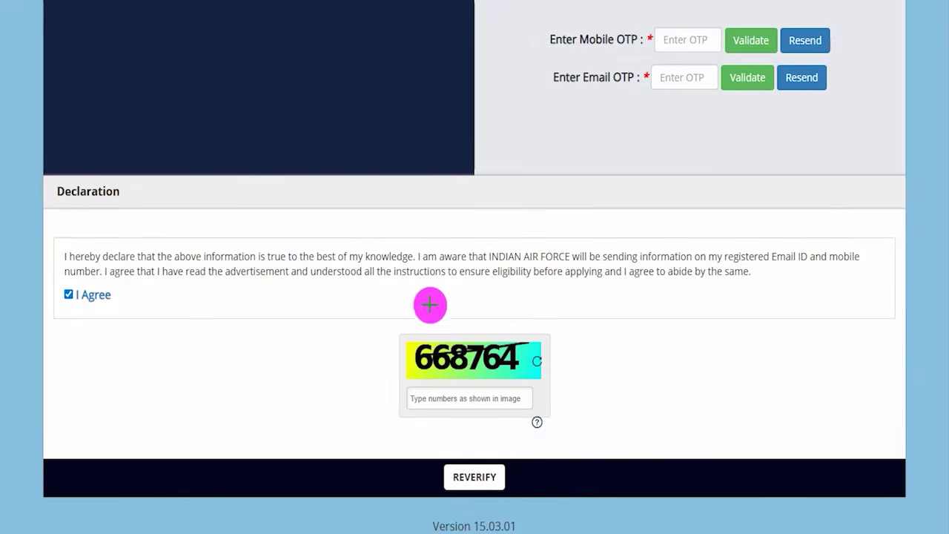
left_click_drag(510, 339, 549, 292)
left_click_drag(438, 399, 479, 398)
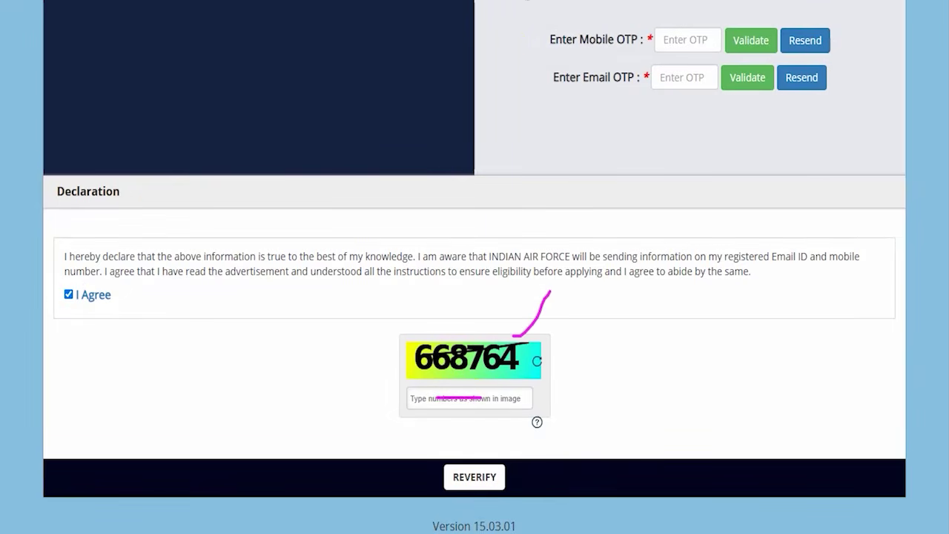
mouse_move(673, 370)
left_mouse_down()
mouse_move(512, 450)
mouse_move(505, 469)
left_mouse_up()
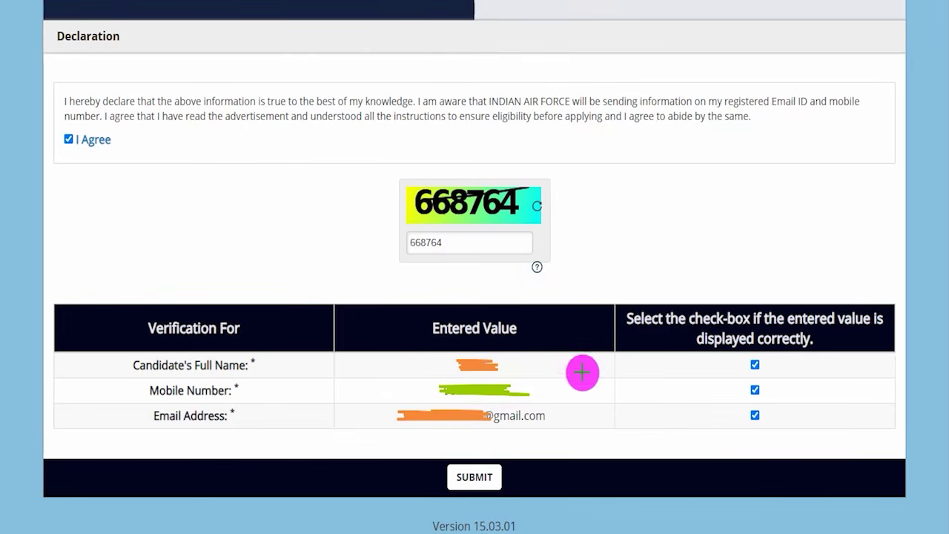
Step: Tick-mark the entered name, mobile and email values and their check-boxes, draw an arrow to Submit, and submit the registration
left_click_drag(534, 369, 563, 348)
left_click_drag(550, 394, 565, 385)
left_click_drag(541, 432, 569, 416)
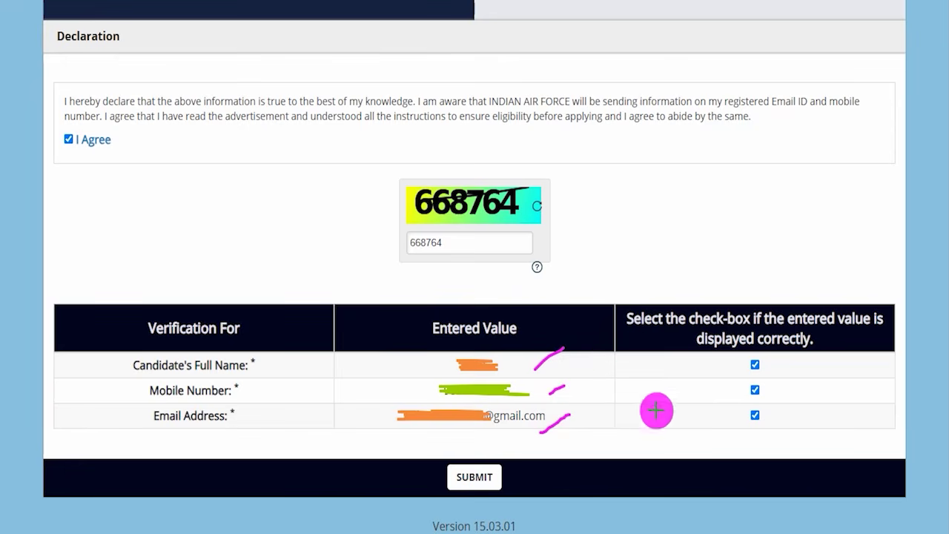
left_click_drag(775, 371, 803, 357)
left_click_drag(782, 394, 799, 383)
left_click_drag(777, 420, 801, 407)
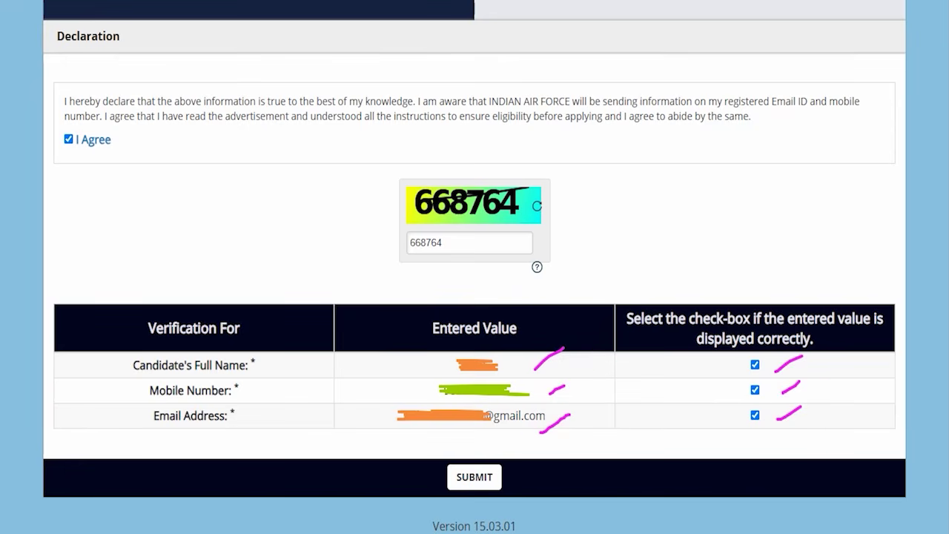
mouse_move(634, 408)
left_mouse_down()
mouse_move(526, 449)
mouse_move(506, 467)
left_mouse_up()
left_click(496, 468)
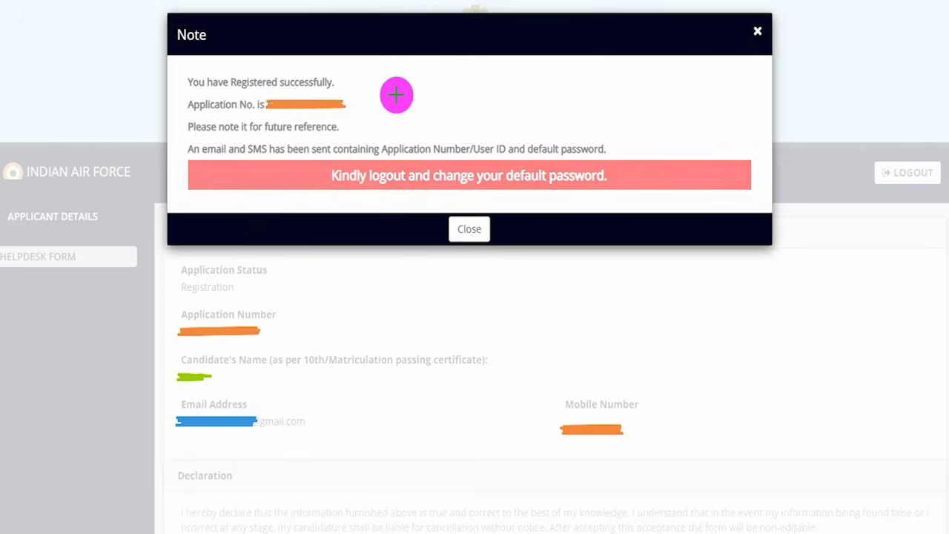
Step: Mark the registration, application number, user ID and default password lines in the note, circle Close, and close the note
left_click_drag(348, 83, 416, 30)
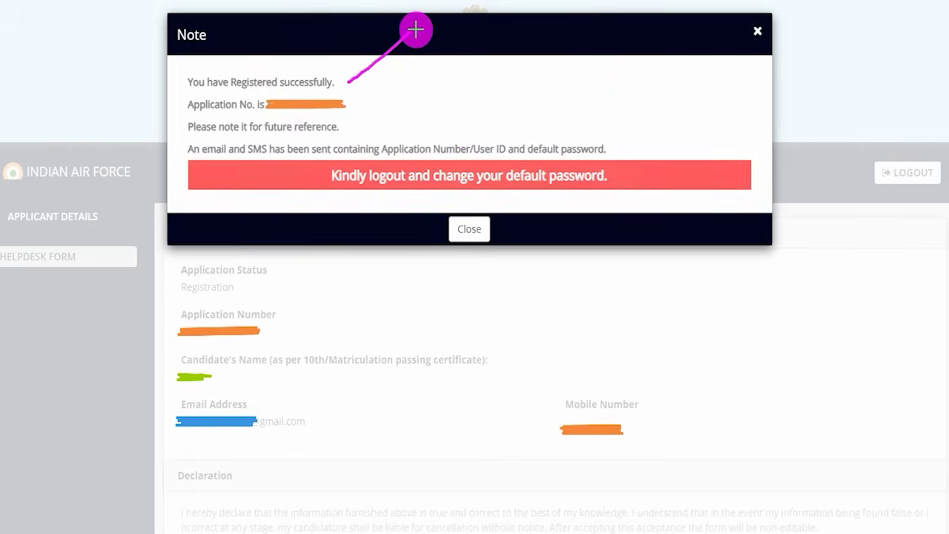
left_click_drag(352, 104, 399, 70)
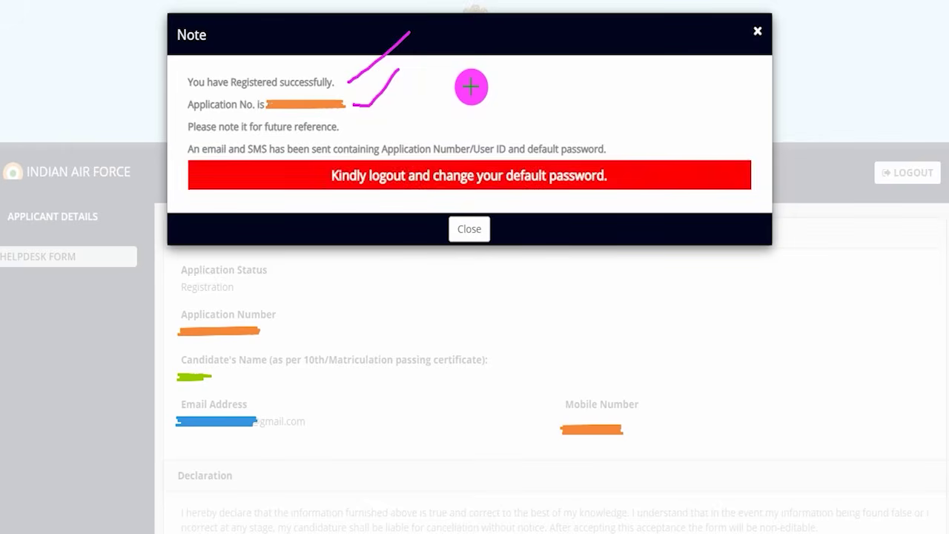
left_click_drag(596, 139, 638, 85)
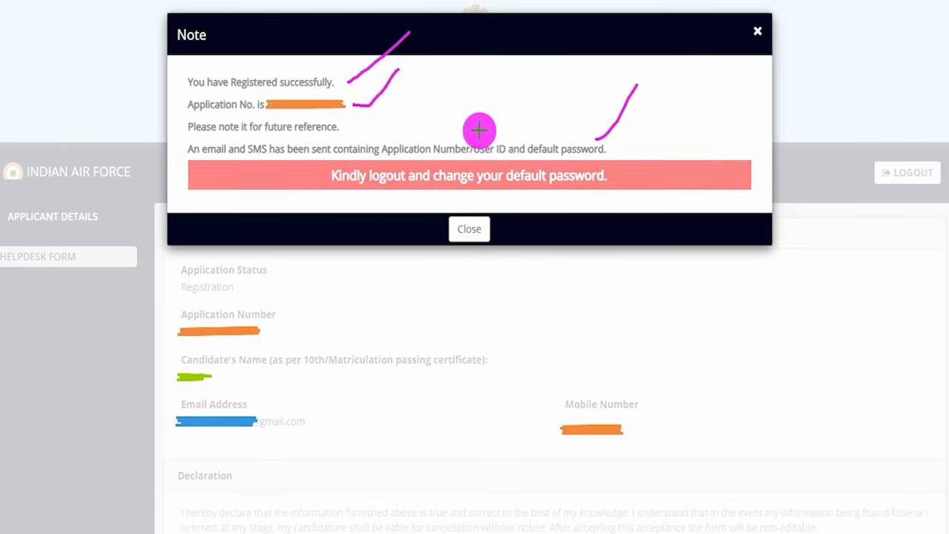
left_click_drag(451, 138, 512, 84)
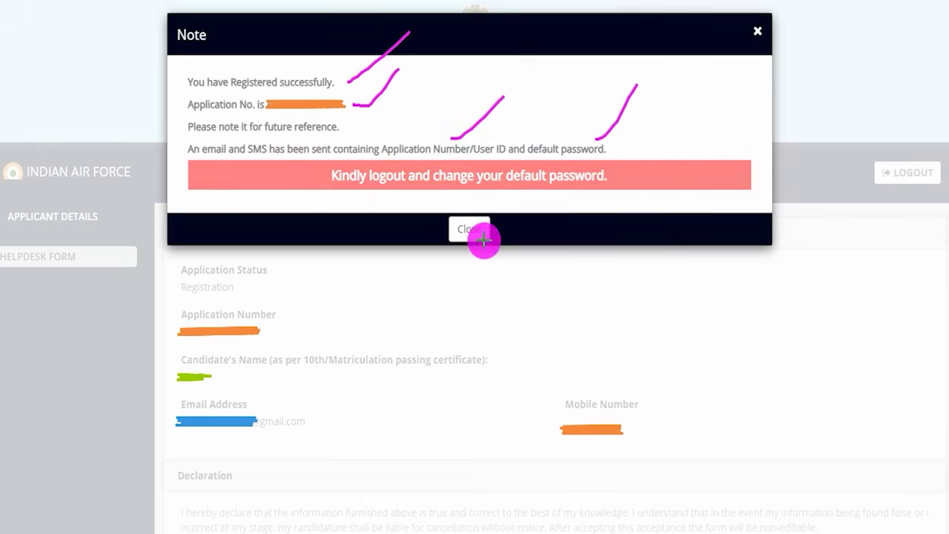
left_click_drag(422, 197, 515, 241)
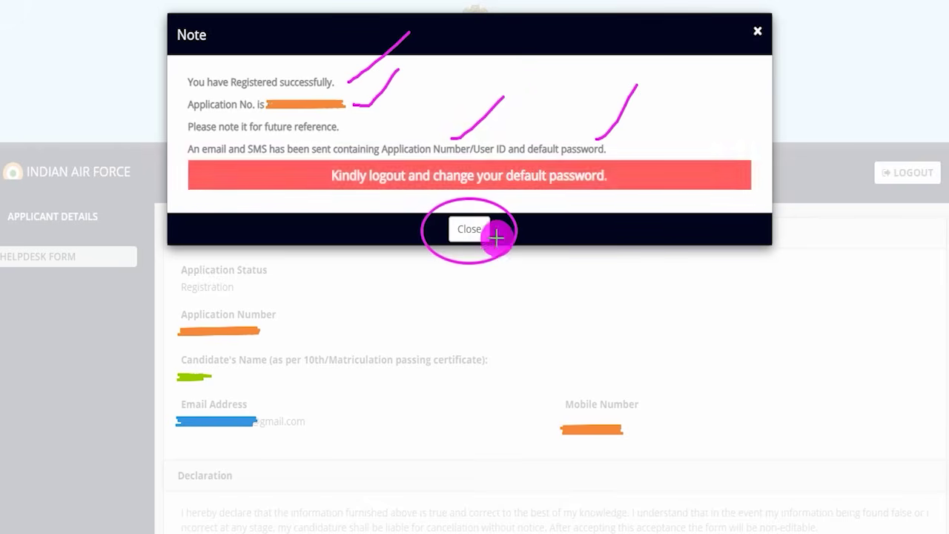
left_click(464, 230)
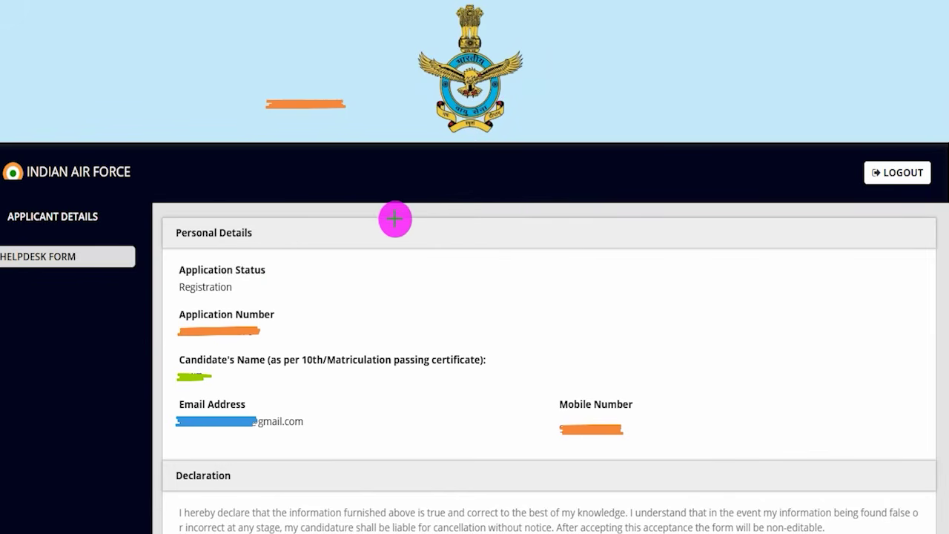
Step: Tick-mark the Personal Details section and draw an arrow to Logout
left_click_drag(394, 219, 469, 143)
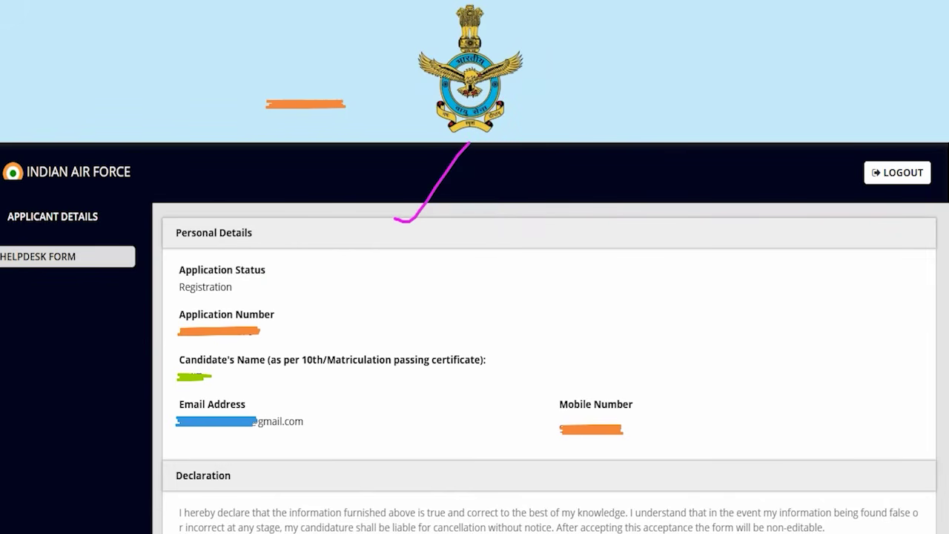
left_click_drag(826, 324, 879, 189)
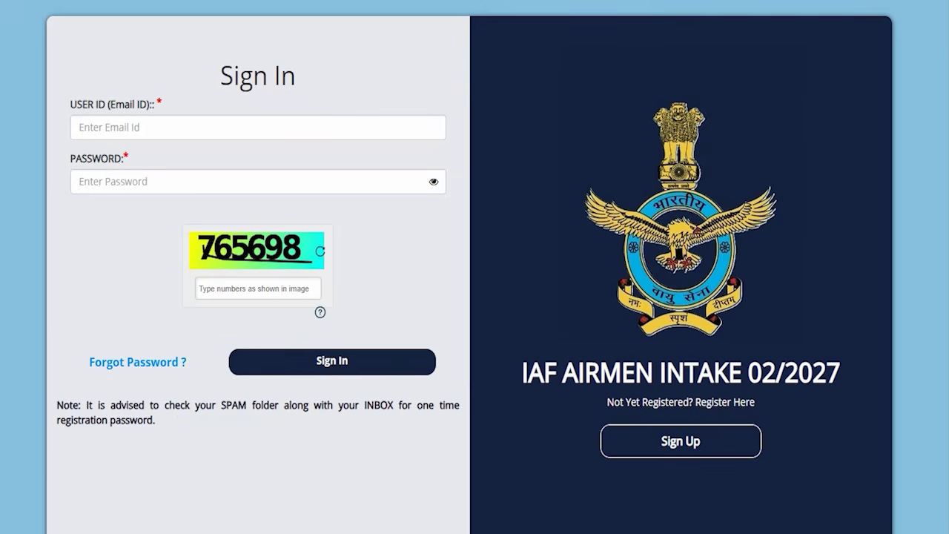
Step: Mark the Sign In heading, user ID, password and captcha fields, and draw an arrow to the Sign In option
left_click_drag(315, 68, 360, 20)
left_click_drag(158, 129, 192, 76)
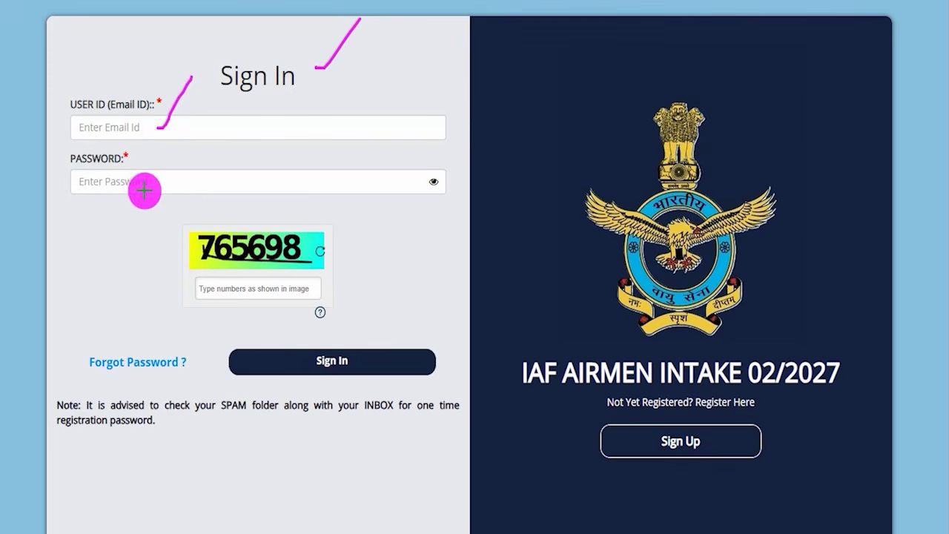
left_click_drag(144, 183, 171, 156)
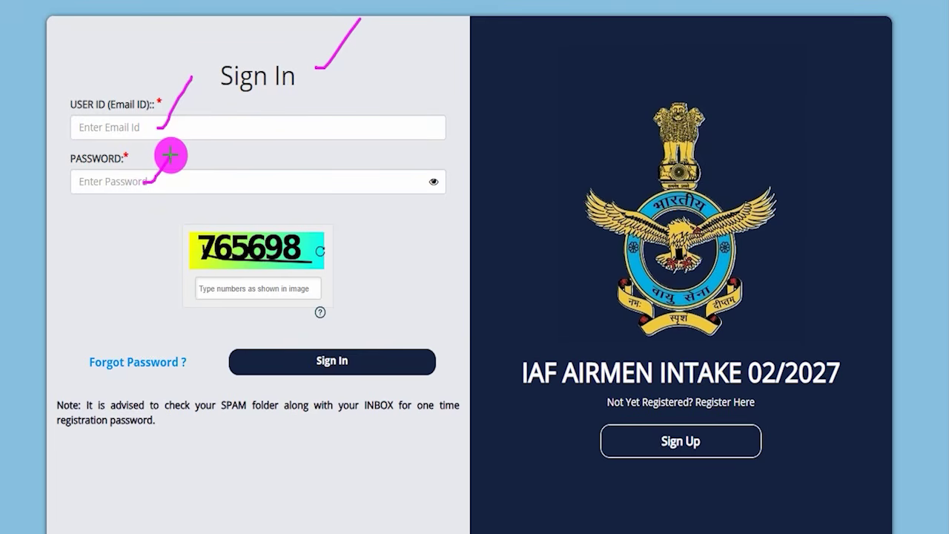
left_click_drag(175, 178, 215, 145)
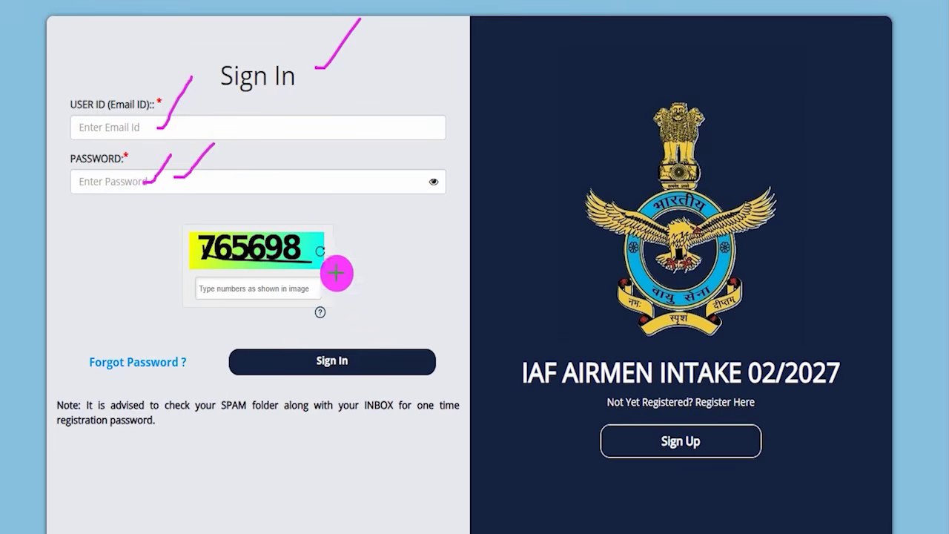
left_click_drag(315, 238, 353, 208)
left_click(241, 289)
left_click_drag(241, 290, 278, 289)
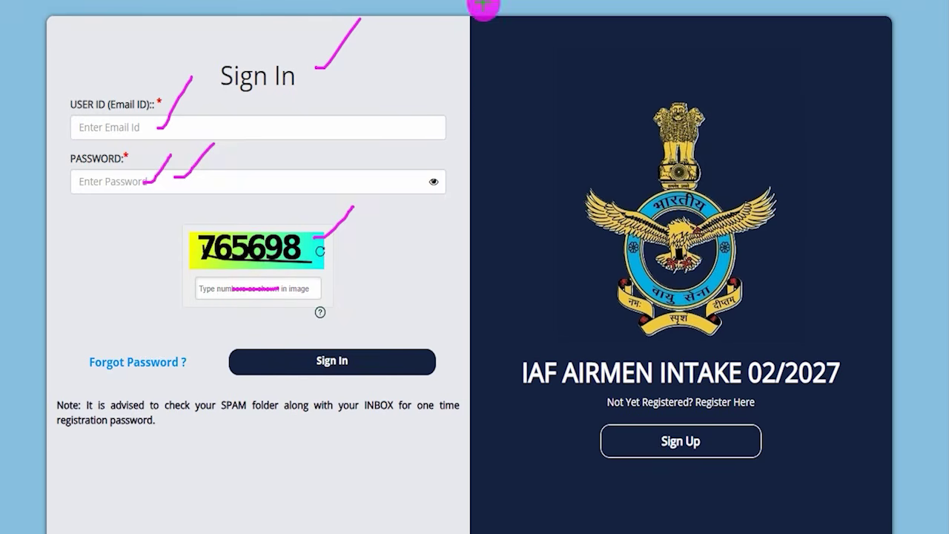
mouse_move(462, 210)
left_mouse_down()
mouse_move(432, 275)
mouse_move(359, 355)
left_mouse_up()
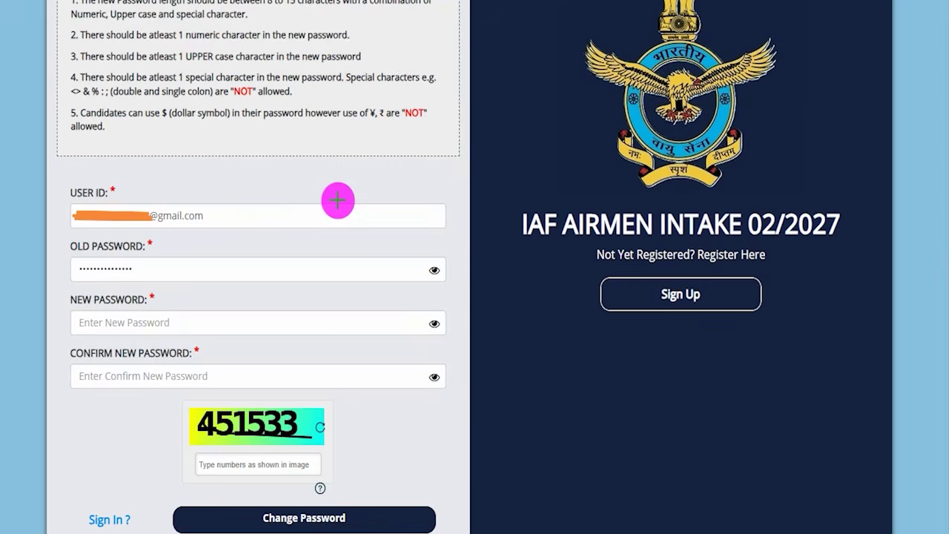
Step: Tick-mark the password rules, underlining the 8 to 15 character length and the disallowed special characters
left_click_drag(169, 174, 219, 124)
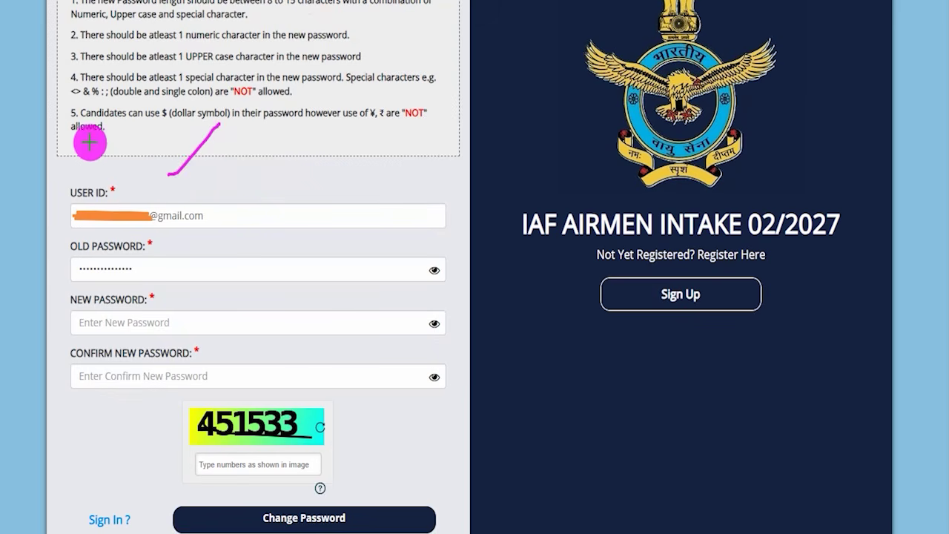
left_click_drag(267, 8, 301, 8)
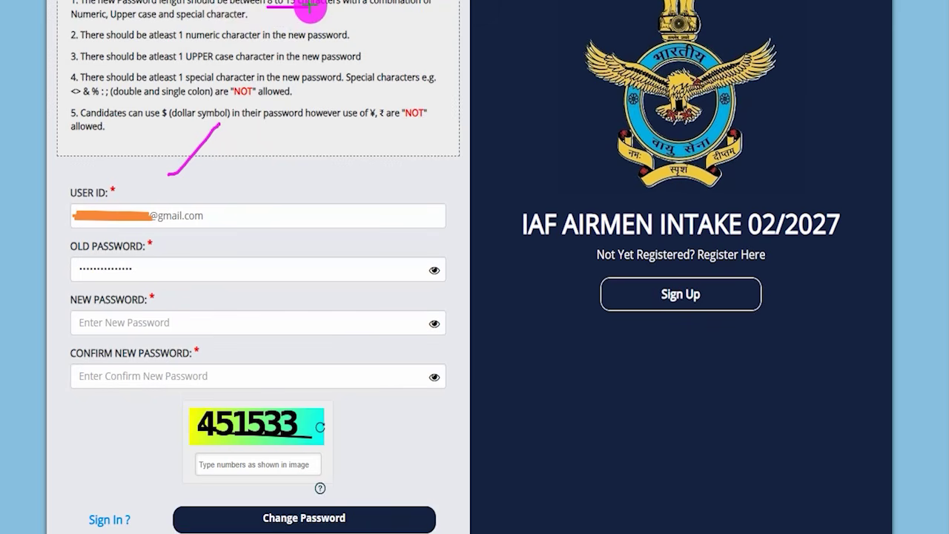
left_click_drag(365, 59, 405, 31)
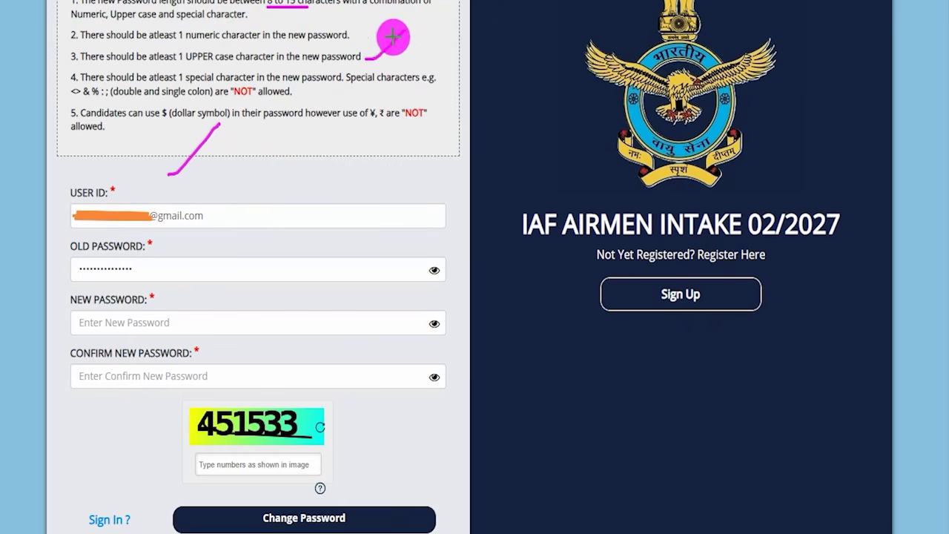
left_click_drag(348, 35, 387, 16)
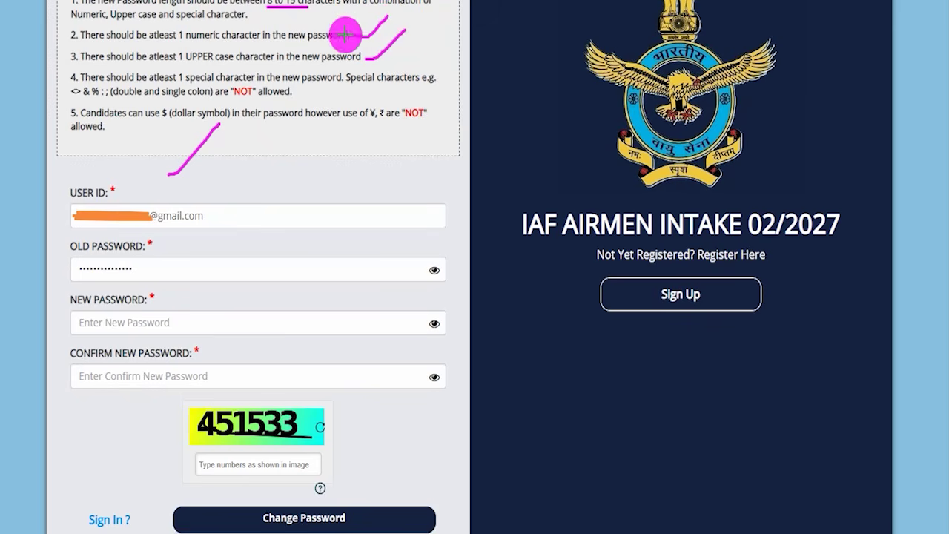
left_click_drag(64, 99, 118, 98)
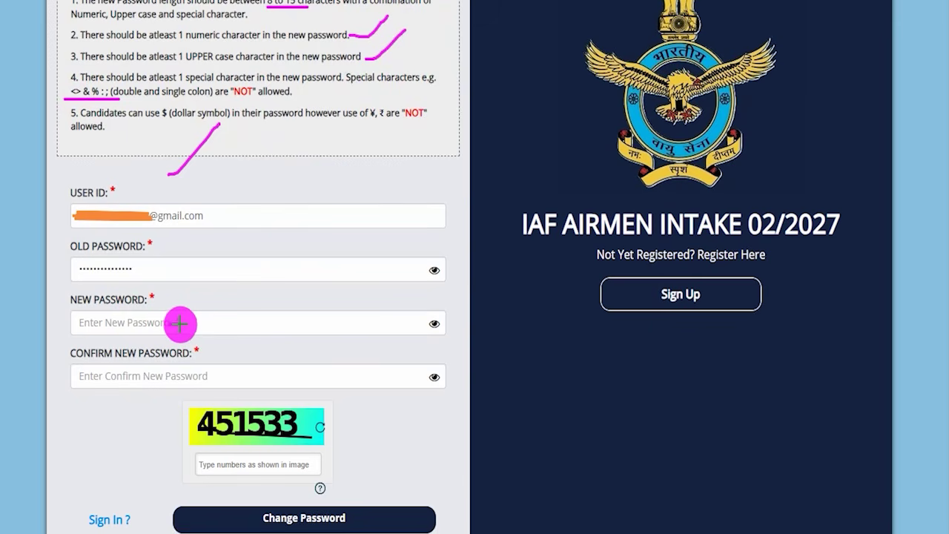
Step: Mark the new password, confirm password and captcha fields, and draw an arrow to Change Password
left_click_drag(170, 325, 196, 298)
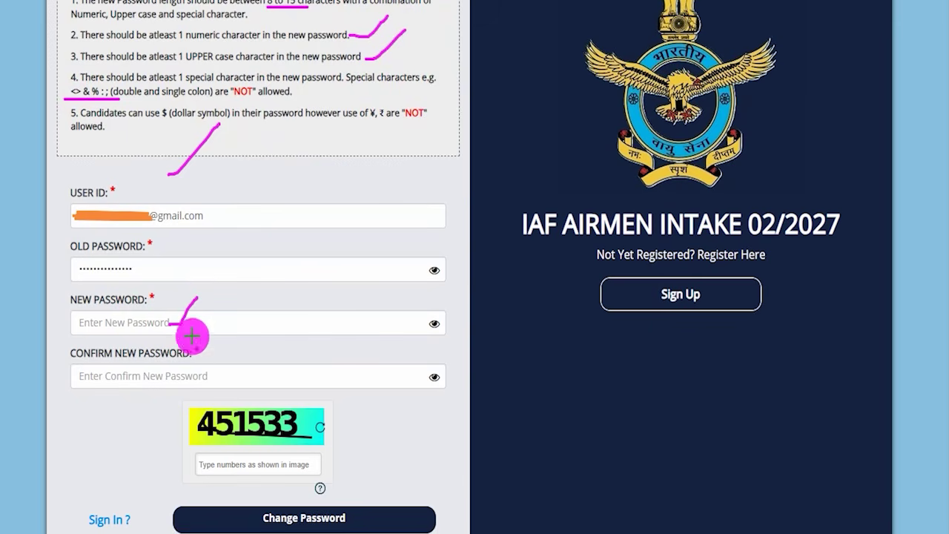
left_click_drag(192, 374, 221, 339)
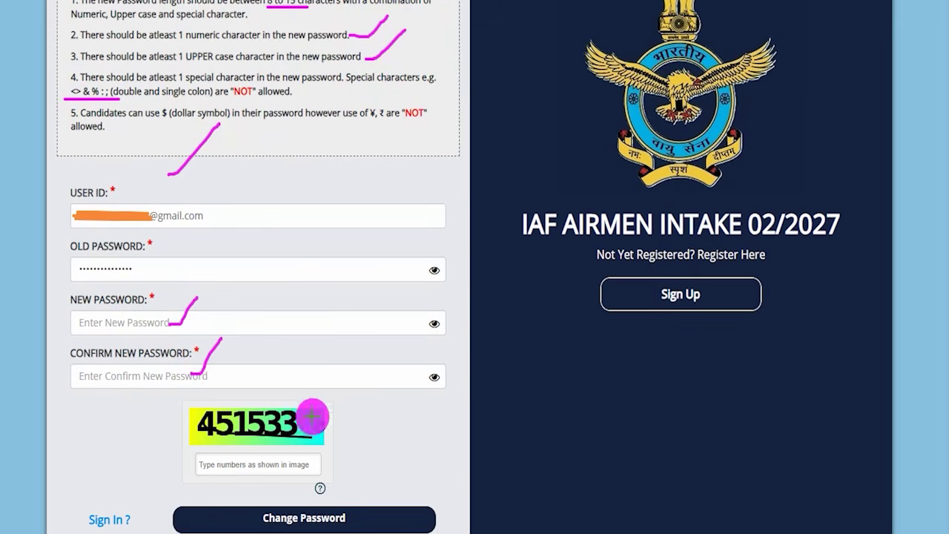
left_click_drag(312, 417, 349, 363)
left_click_drag(262, 464, 288, 465)
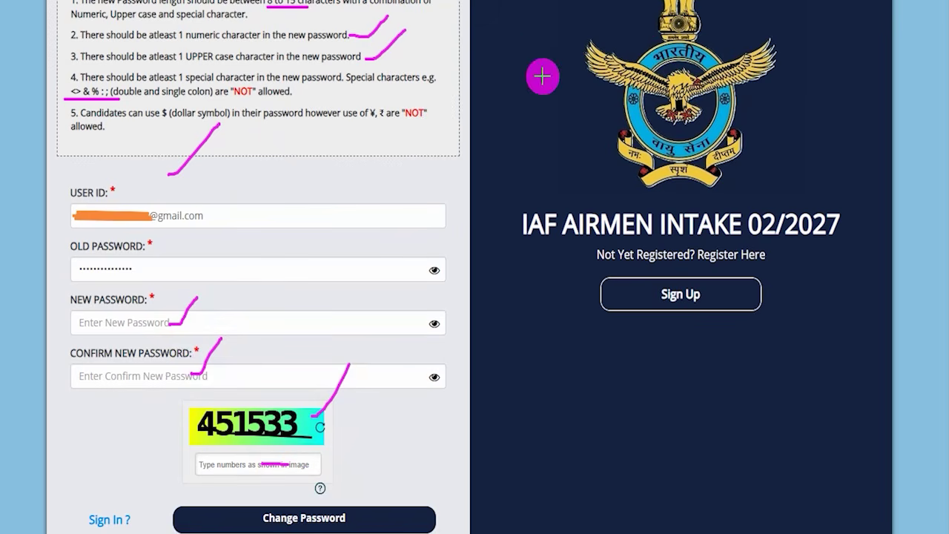
mouse_move(501, 354)
left_mouse_down()
mouse_move(439, 444)
mouse_move(368, 510)
left_mouse_up()
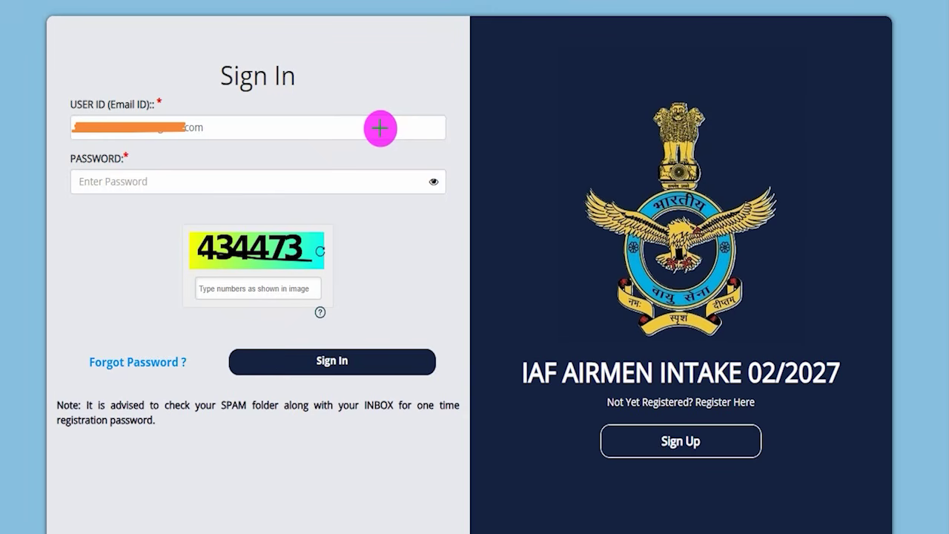
Step: Mark the sign-in form's heading, filled-in user ID, empty password and captcha fields, and draw an arrow to Sign In
left_click_drag(306, 99, 347, 56)
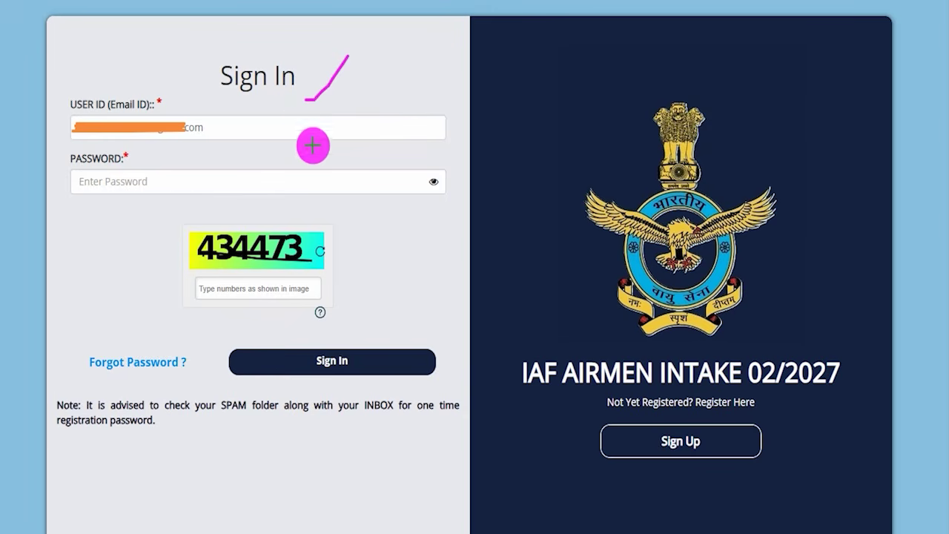
left_click_drag(207, 130, 236, 91)
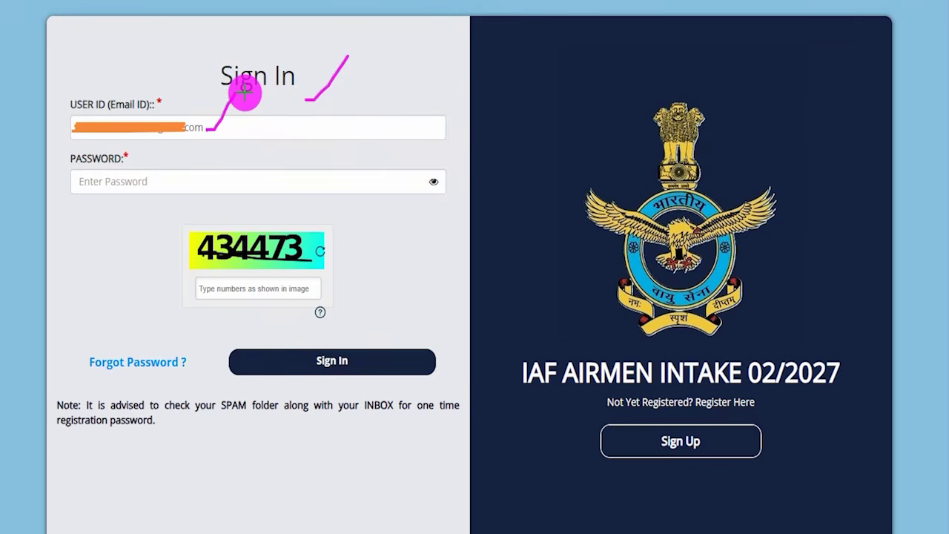
left_click_drag(144, 184, 178, 149)
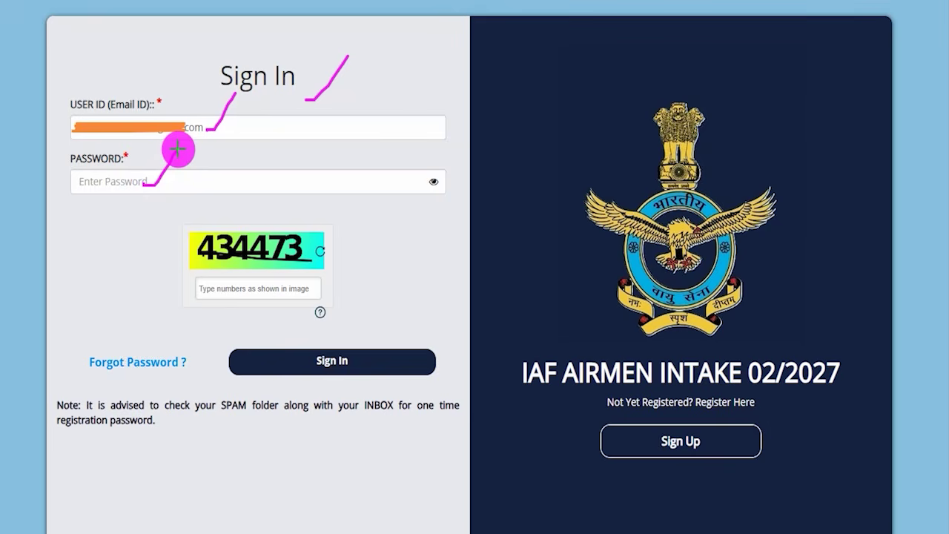
left_click_drag(177, 182, 195, 158)
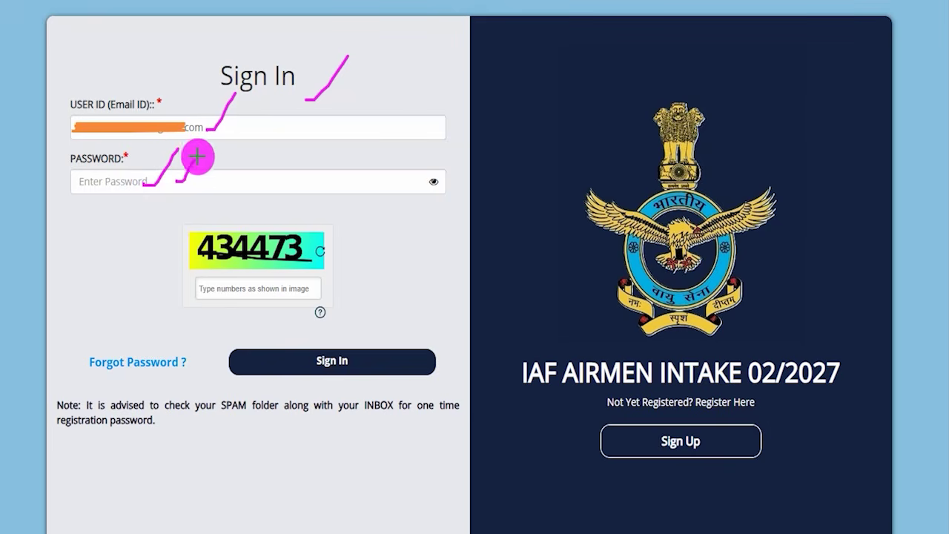
left_click_drag(321, 238, 358, 197)
left_click_drag(218, 287, 259, 284)
left_click_drag(488, 166, 360, 359)
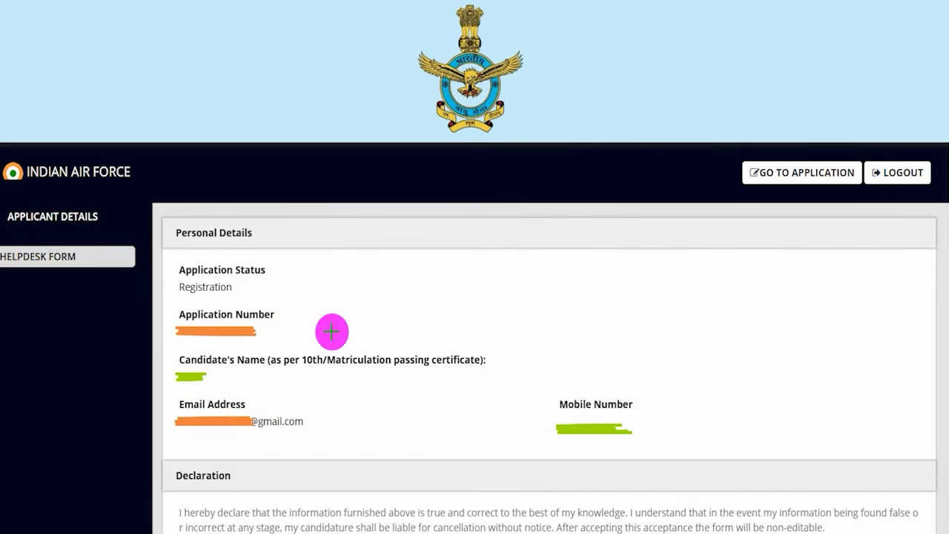
Step: Tick-mark Personal Details, draw an arrow to Go to Application, and open the application
left_click_drag(293, 238, 386, 125)
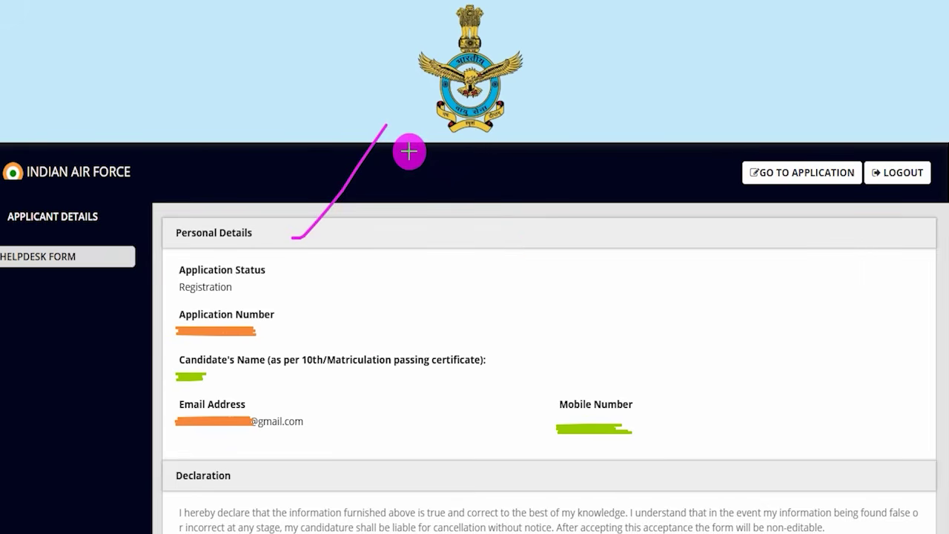
left_click_drag(779, 335, 798, 191)
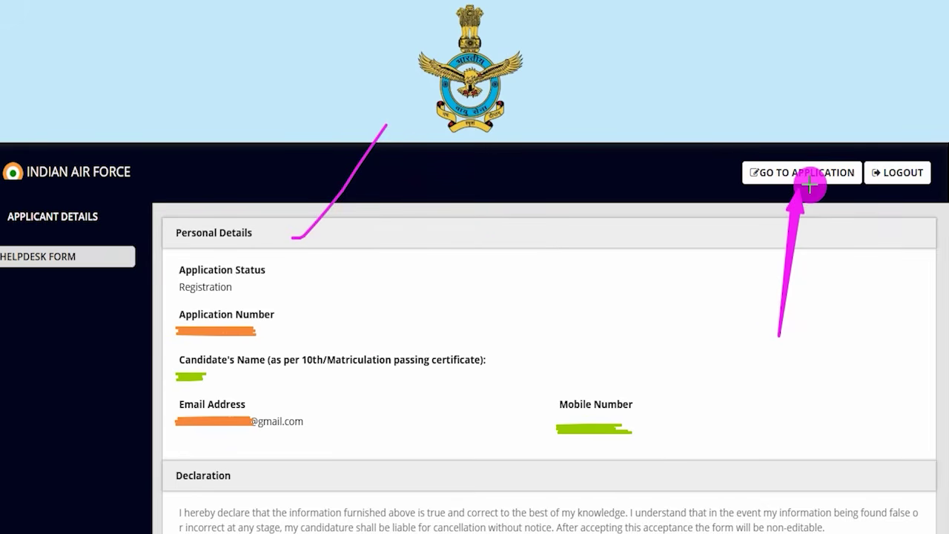
left_click(809, 181)
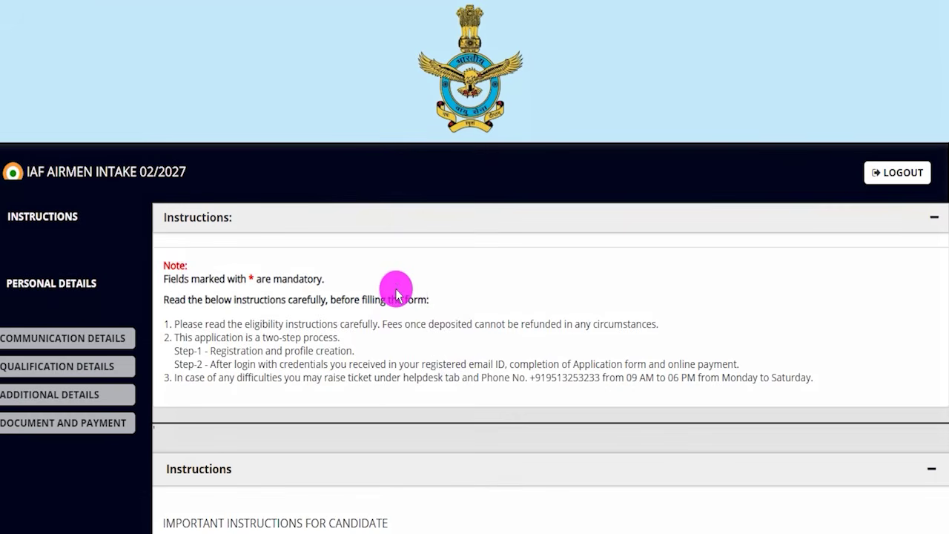
Step: Tick both compliance declarations below the candidate instructions and mark Save & Next
scroll(396, 293, "down", 5)
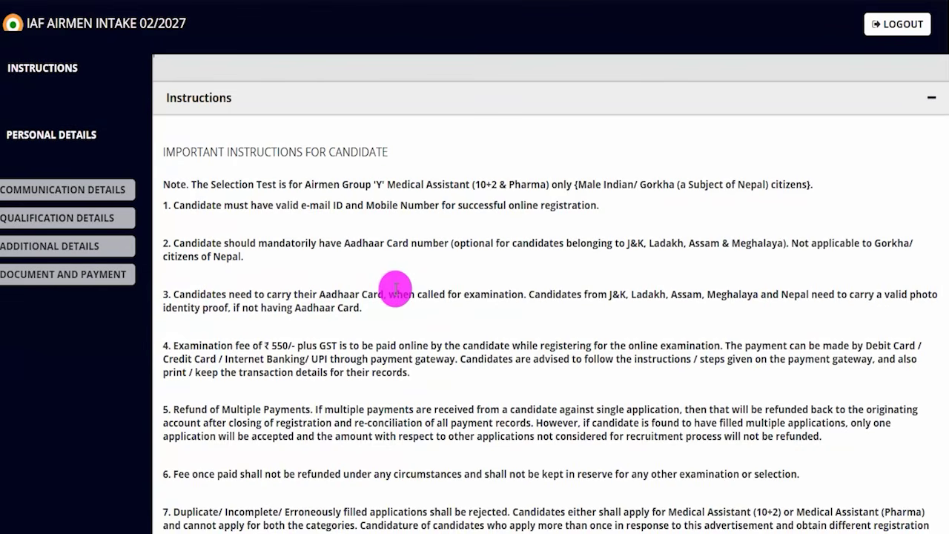
scroll(395, 289, "down", 2)
left_click_drag(290, 197, 384, 202)
left_click_drag(303, 255, 340, 260)
scroll(299, 312, "down", 2)
scroll(299, 318, "down", 3)
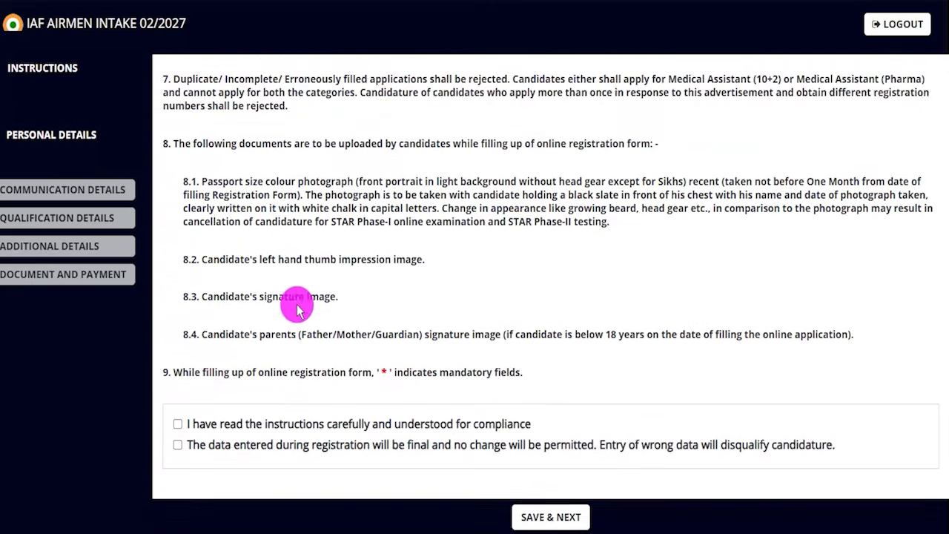
left_click(178, 370)
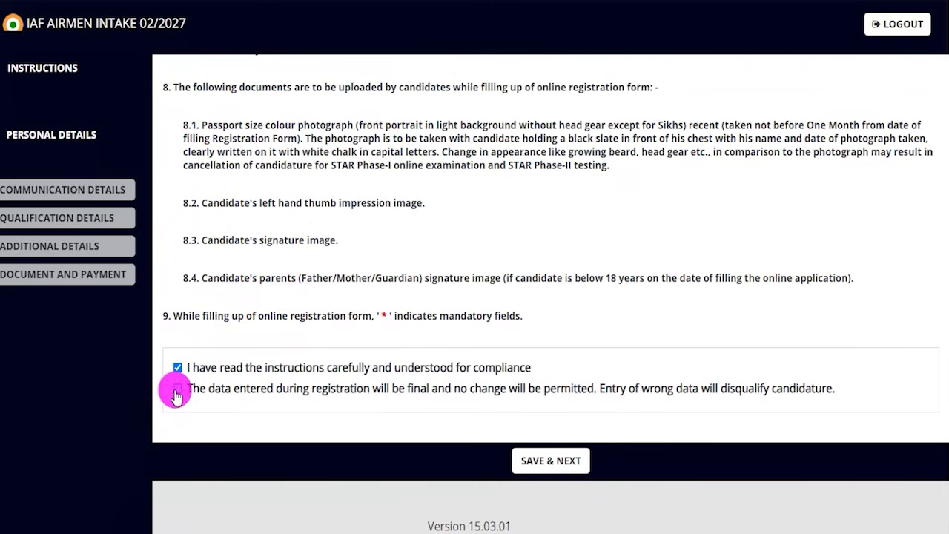
left_click(177, 389)
mouse_move(474, 425)
left_mouse_down()
mouse_move(571, 449)
mouse_move(612, 490)
left_mouse_up()
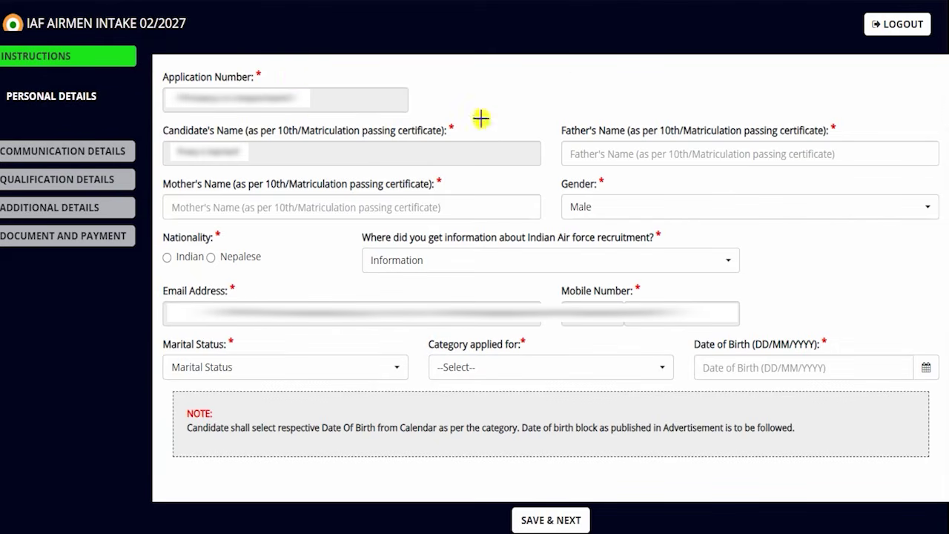
Step: Underline Personal Details, tick-mark the application number and the father's and mother's name fields, and clear the marks
left_click_drag(479, 119, 590, 46)
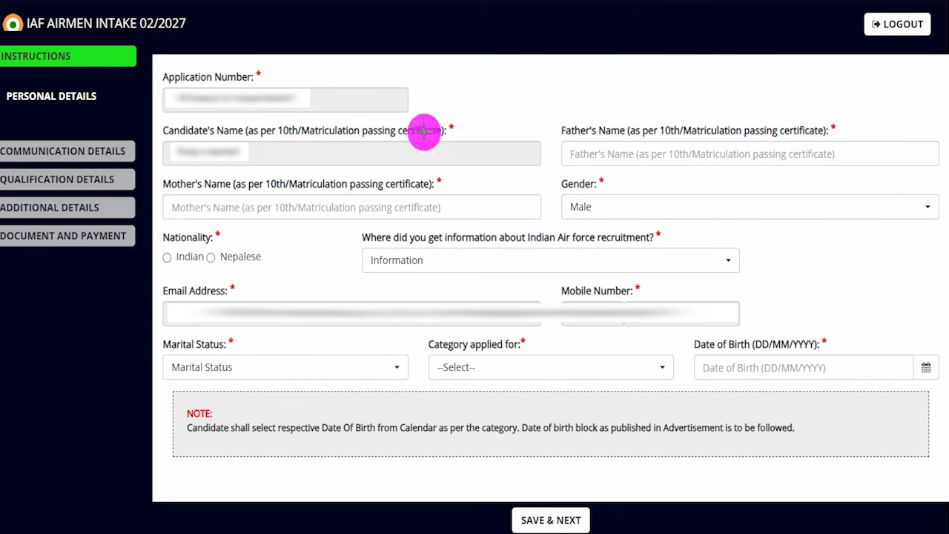
left_click_drag(11, 106, 84, 104)
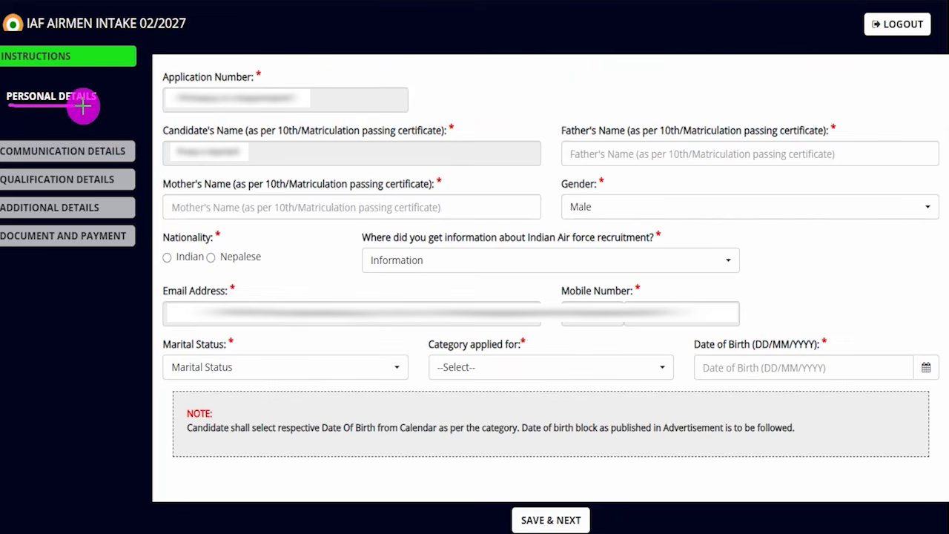
left_click_drag(282, 88, 308, 58)
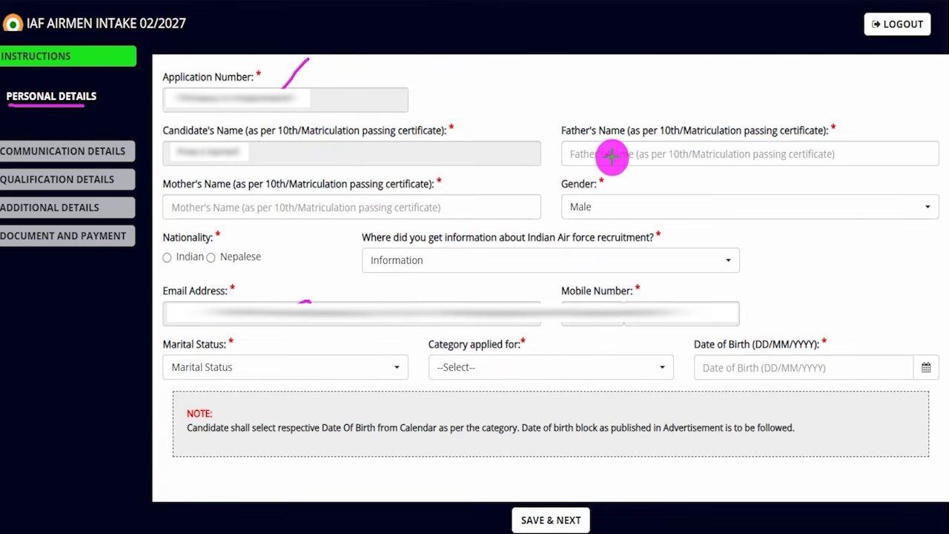
left_click_drag(608, 157, 647, 119)
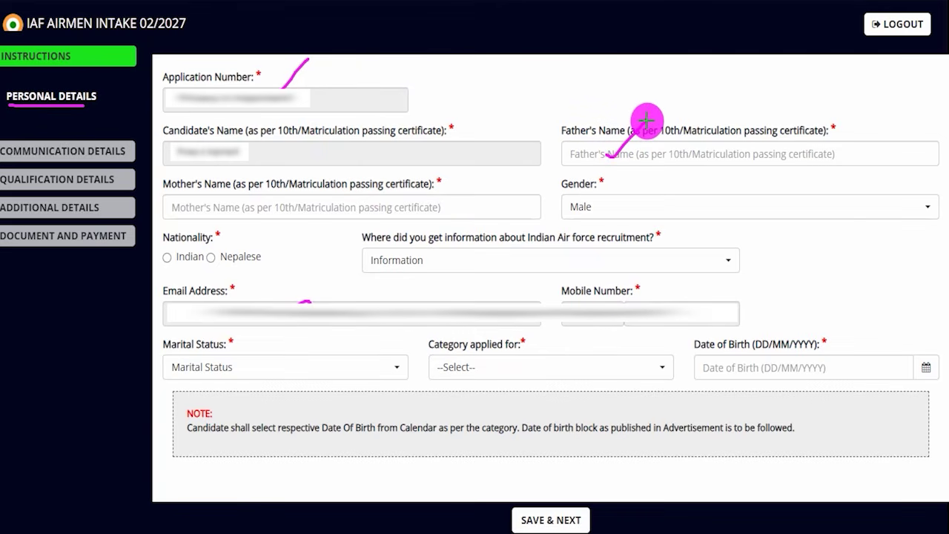
left_click_drag(251, 211, 291, 171)
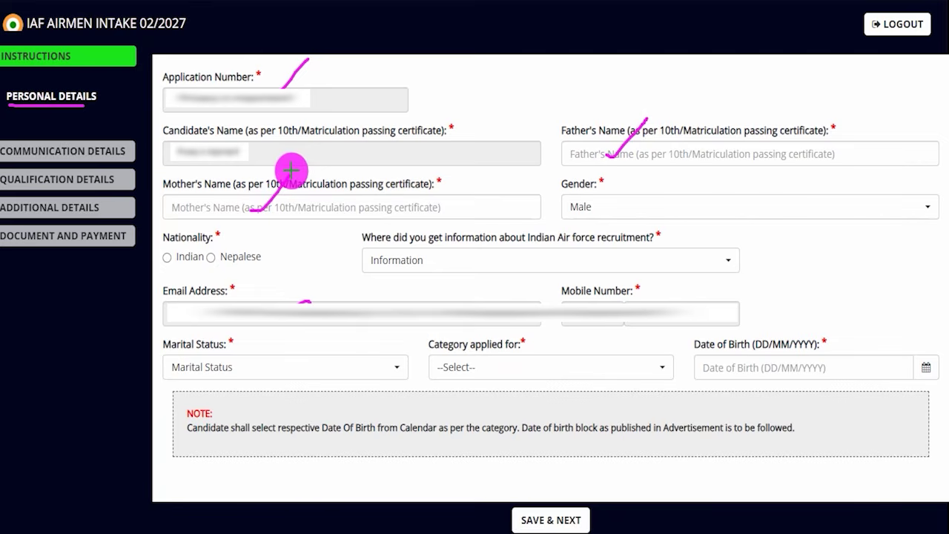
key("Escape")
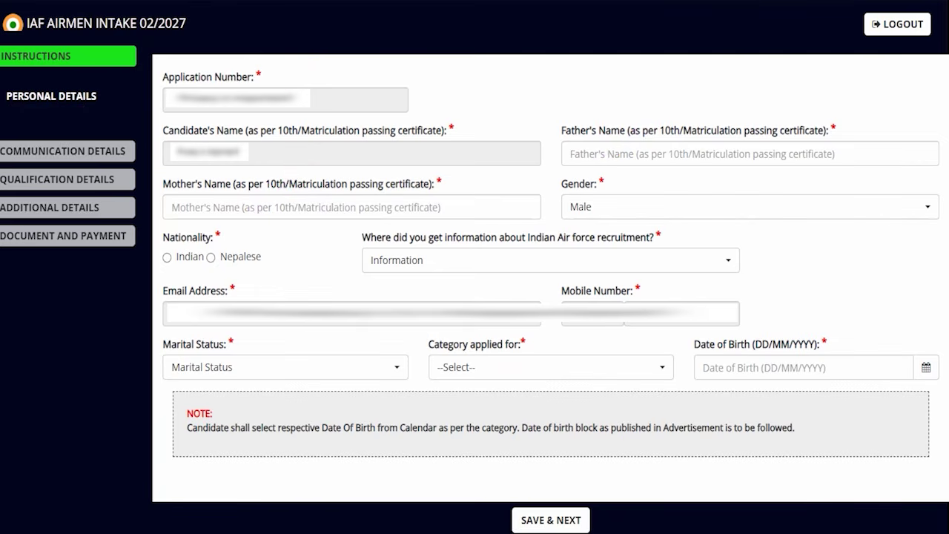
Step: Choose Male as the gender, highlight the Nationality label, and set the nationality to Indian
left_click(652, 211)
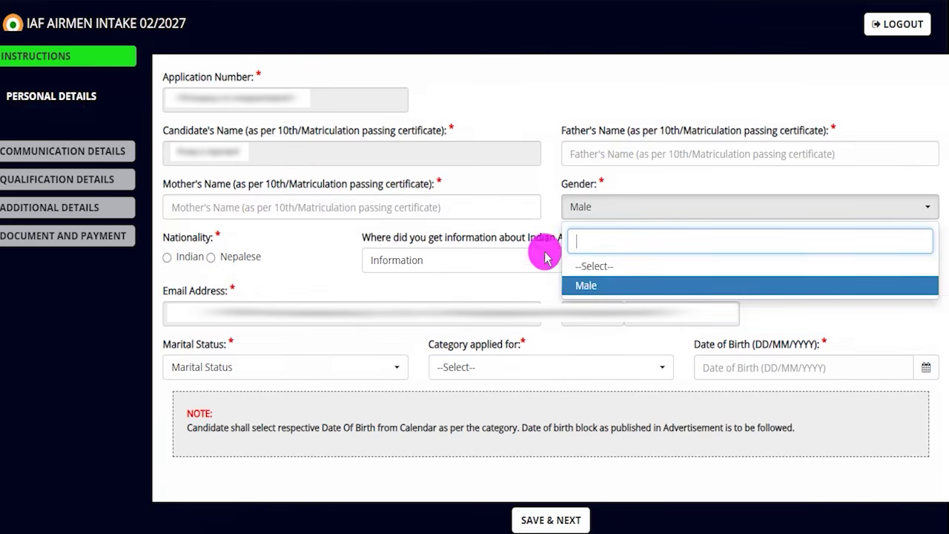
left_click(589, 285)
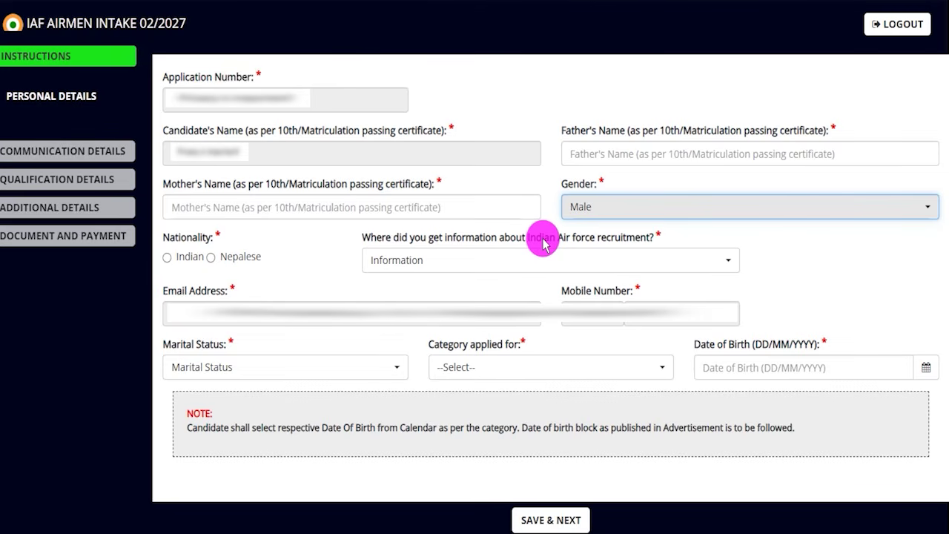
left_click_drag(169, 238, 217, 238)
left_click(194, 258)
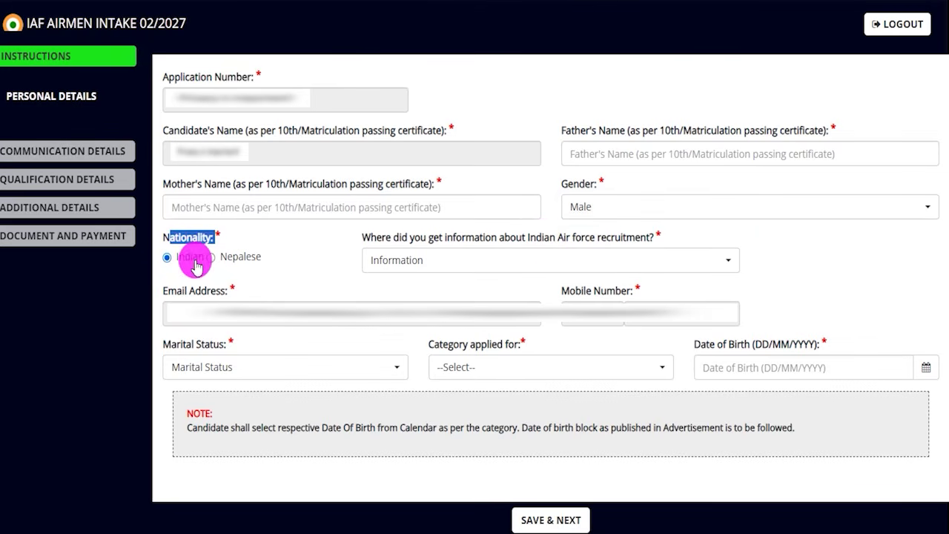
Step: Highlight the question about where recruitment information was obtained and answer it with Newspaper
left_click(393, 264)
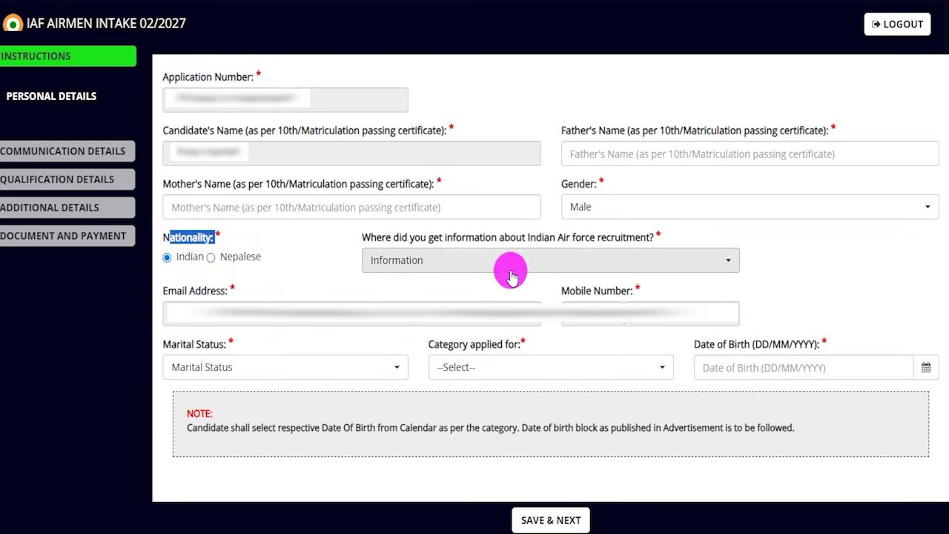
left_click_drag(391, 237, 589, 240)
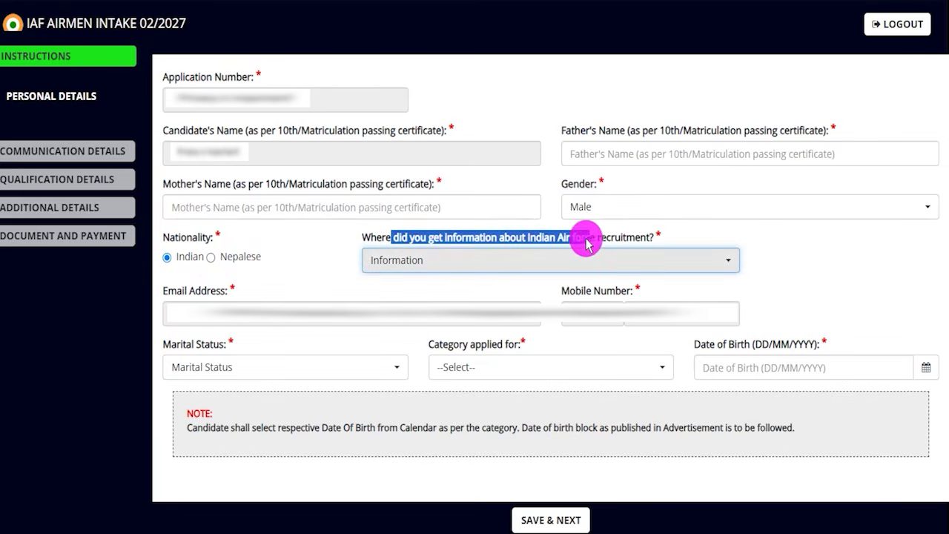
left_click(415, 260)
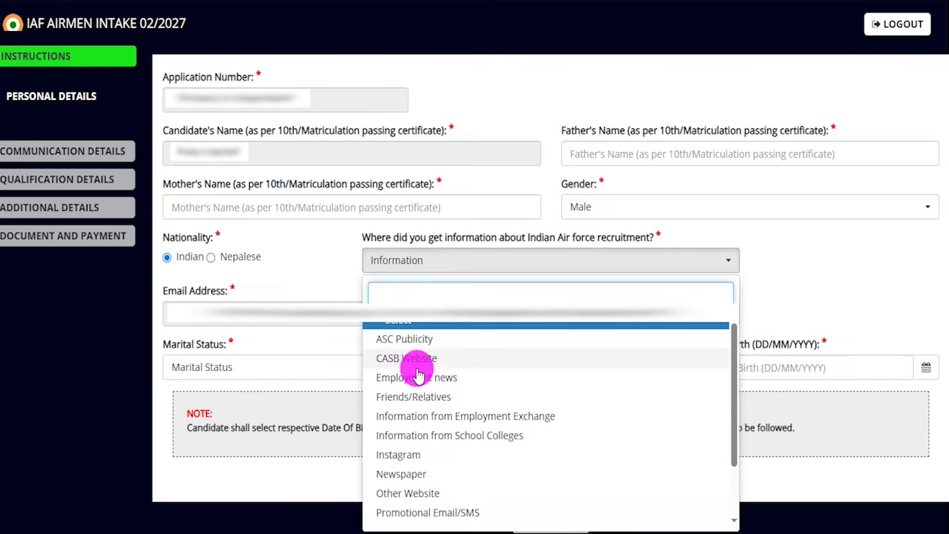
left_click(400, 473)
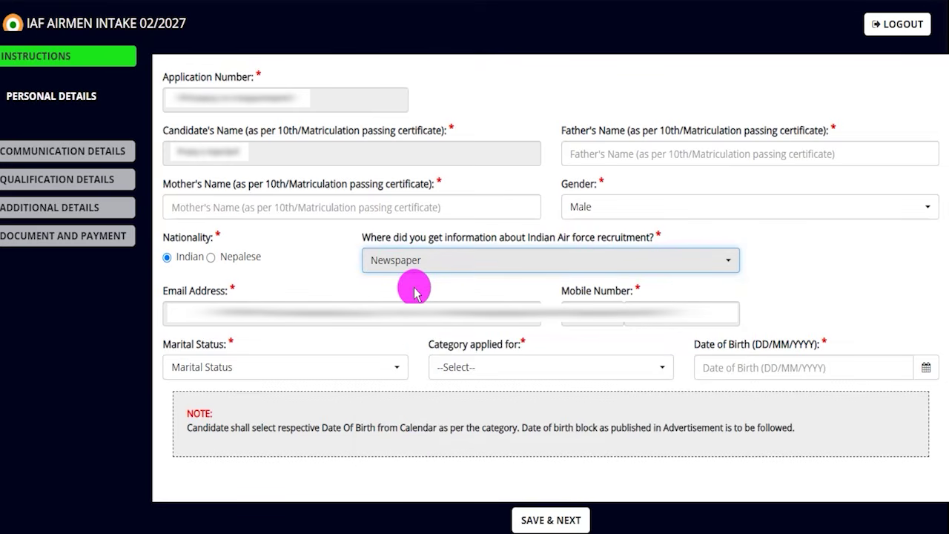
Step: Set the marital status to Unmarried and the category applied for to Medical Assistant(10+2)
left_click(256, 369)
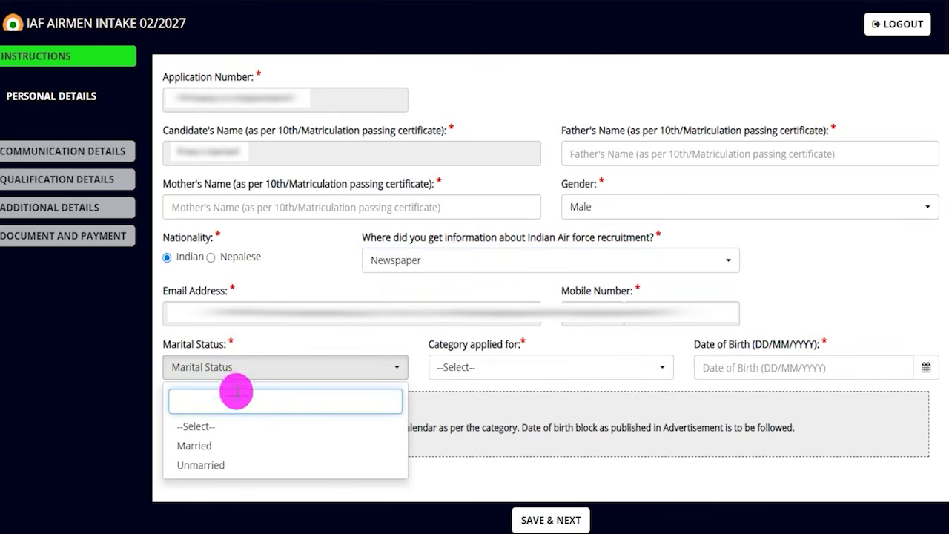
left_click(199, 464)
left_click(492, 371)
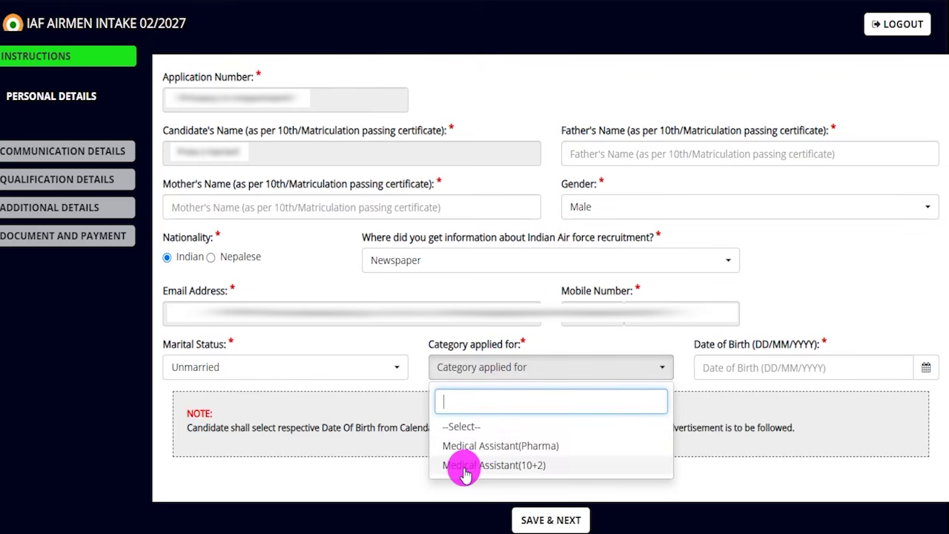
left_click(542, 470)
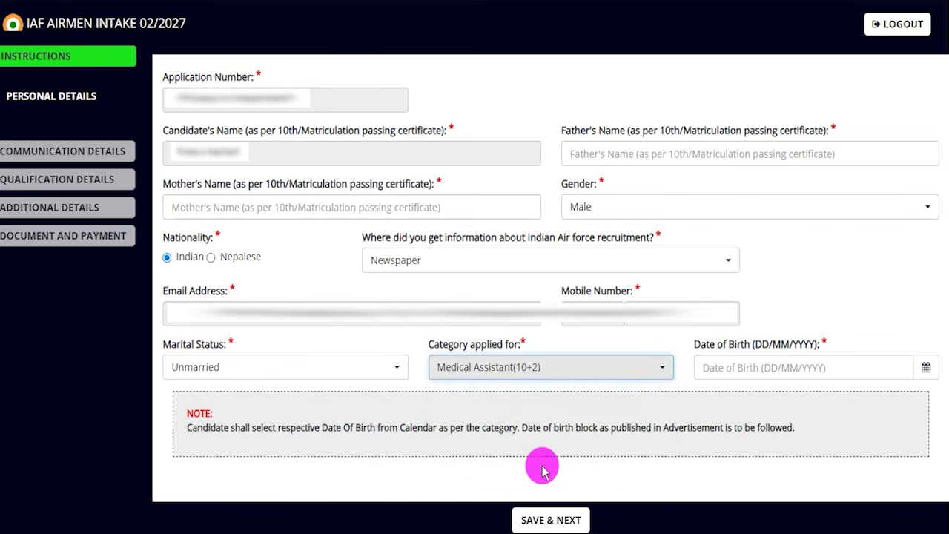
Step: Open the date of birth calendar, close it without picking a date, and draw an arrow towards Save & Next
left_click(926, 367)
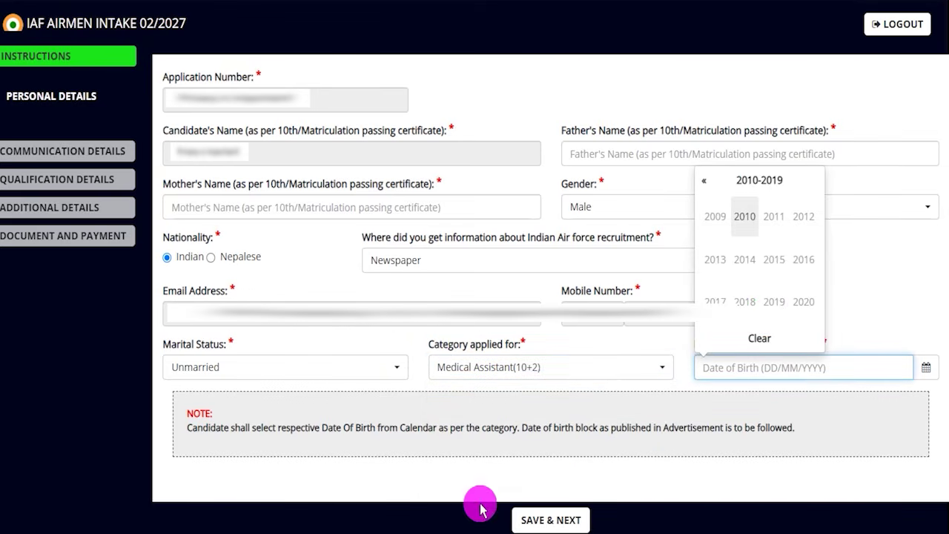
left_click(450, 488)
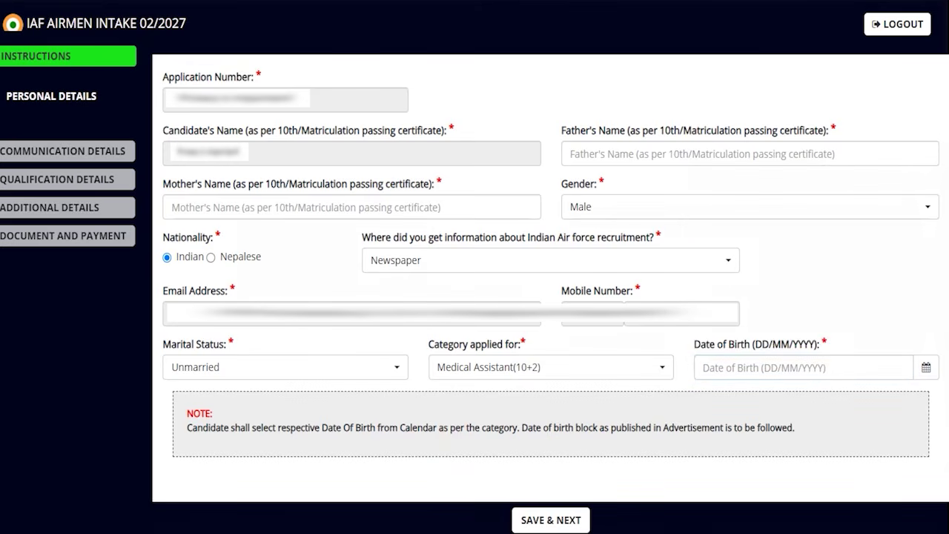
left_click_drag(695, 355, 592, 503)
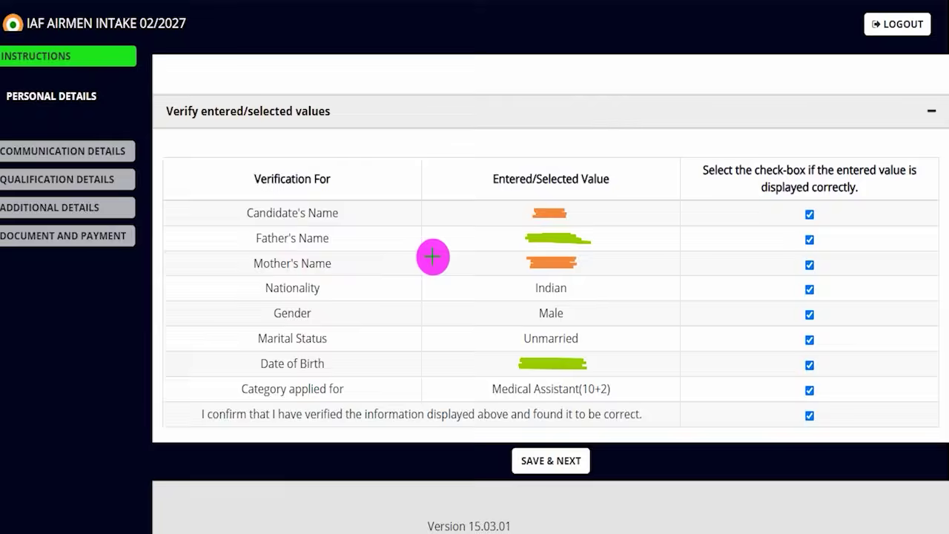
Step: Underline Personal Details and tick-mark the entered values in the verification table, from the candidate's name to the category applied for
left_click_drag(86, 102, 117, 102)
left_click_drag(415, 78, 472, 54)
left_click_drag(568, 212, 593, 196)
left_click_drag(581, 236, 604, 224)
left_click_drag(595, 269, 611, 259)
left_click_drag(584, 297, 615, 285)
left_click_drag(597, 327, 621, 316)
left_click_drag(603, 353, 619, 345)
left_click_drag(610, 391, 631, 382)
Step: Tick-mark the column of verification check-boxes including the final confirmation, and draw an arrow to Save & Next
left_click_drag(825, 220, 850, 199)
left_click_drag(827, 241, 847, 232)
left_click_drag(835, 266, 852, 259)
left_click_drag(835, 294, 850, 285)
left_click_drag(832, 320, 859, 310)
left_click_drag(829, 356, 844, 343)
left_click_drag(817, 399, 845, 383)
left_click_drag(827, 422, 842, 407)
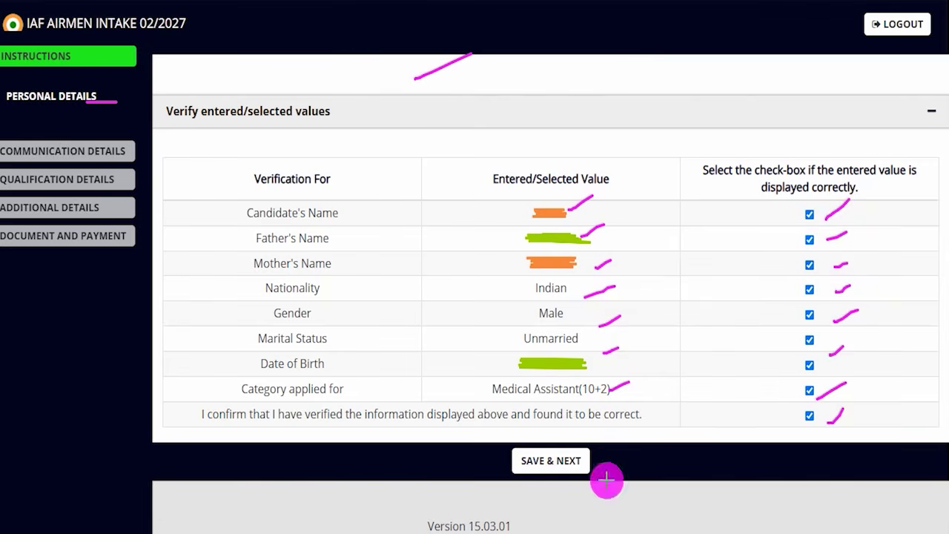
left_click_drag(741, 352, 591, 446)
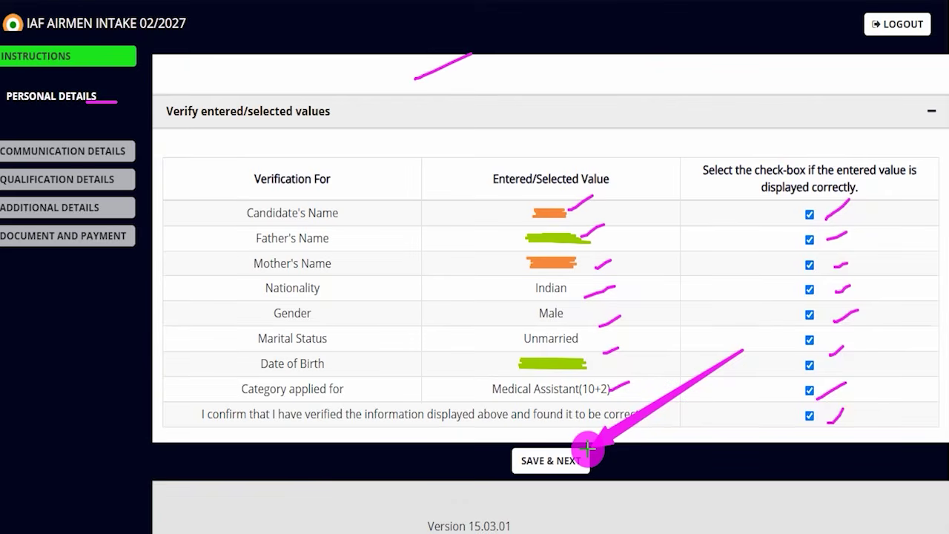
left_click(587, 448)
Step: Mark Communication Details and set the correspondence address to country India, state Andhra Pradesh and district Chittoor
left_click_drag(81, 135, 140, 92)
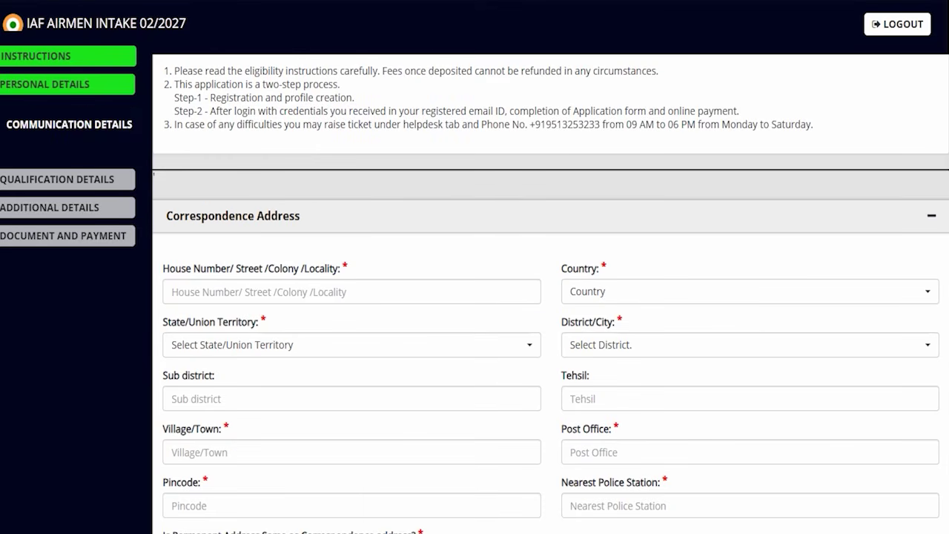
scroll(371, 222, "down", 2)
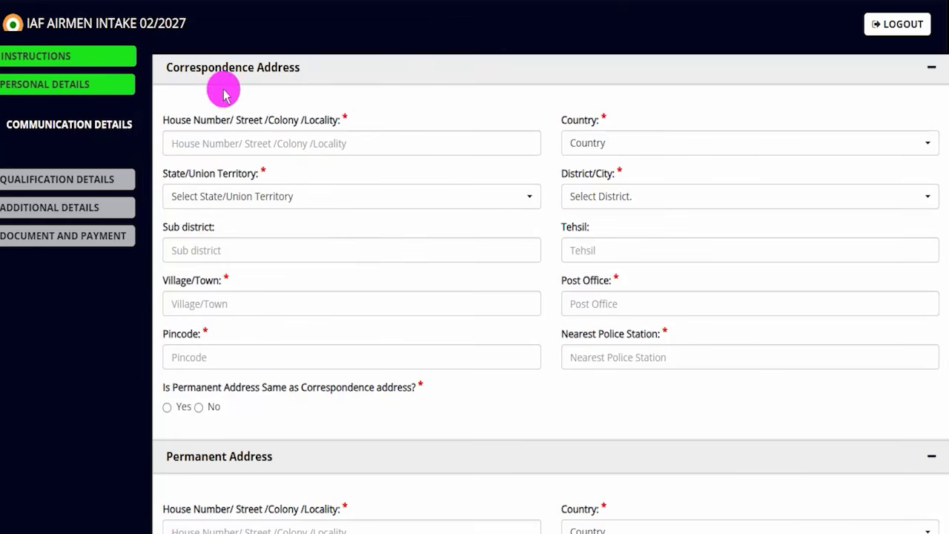
left_click(262, 147)
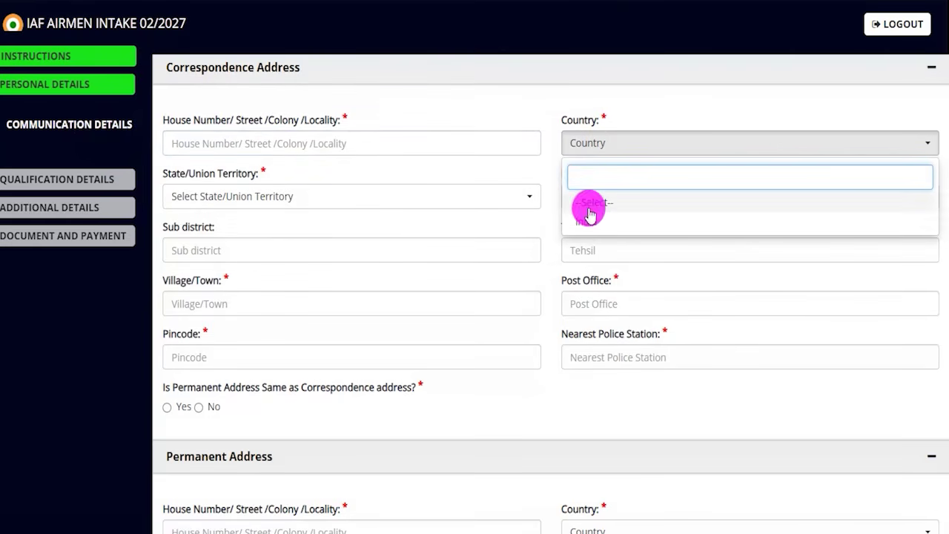
left_click(286, 195)
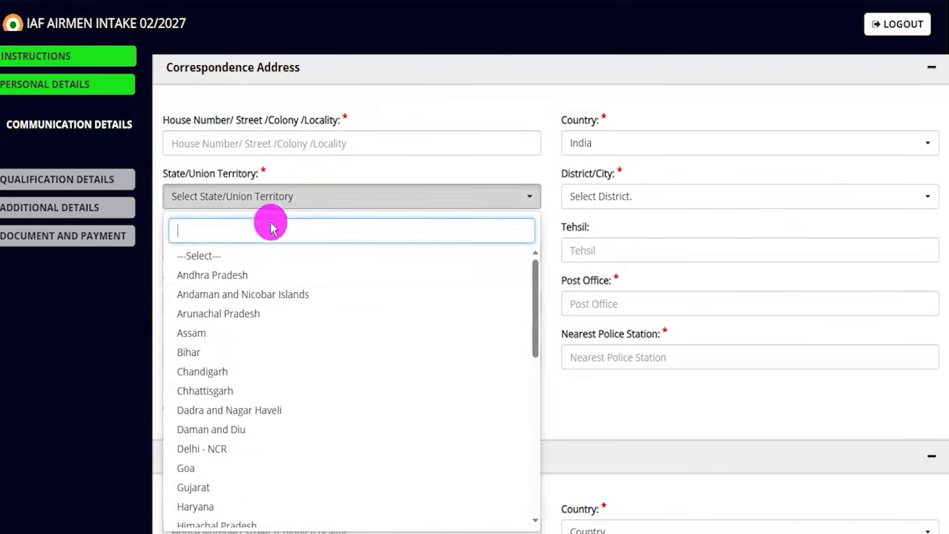
left_click(229, 275)
left_click(600, 197)
left_click(591, 279)
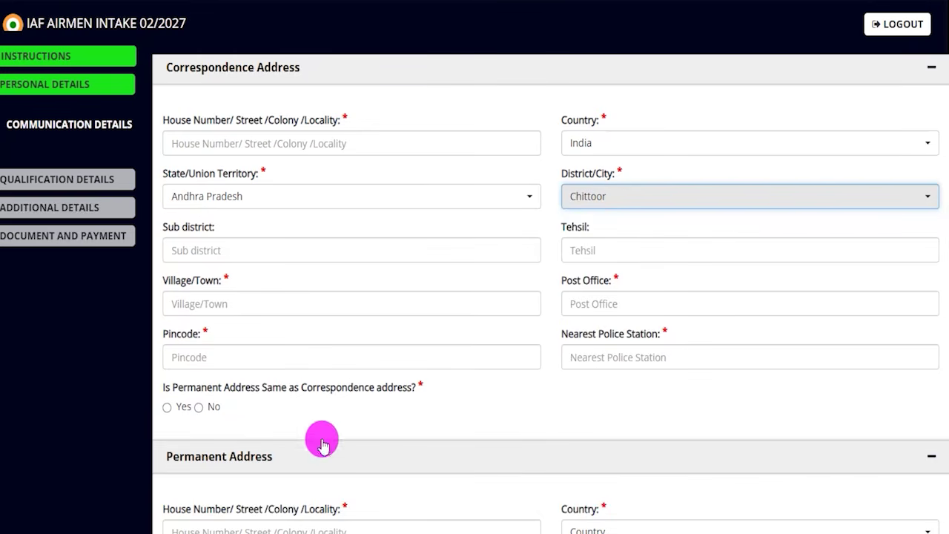
Step: Set the permanent address to country India and state Daman and Diu, and open and close its district list
scroll(317, 445, "down", 3)
left_click(616, 311)
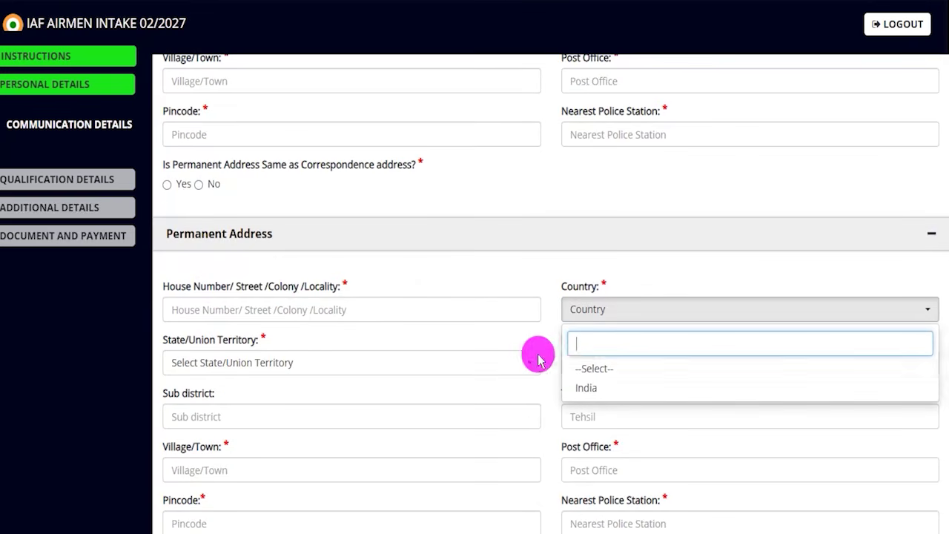
left_click(582, 386)
left_click(277, 361)
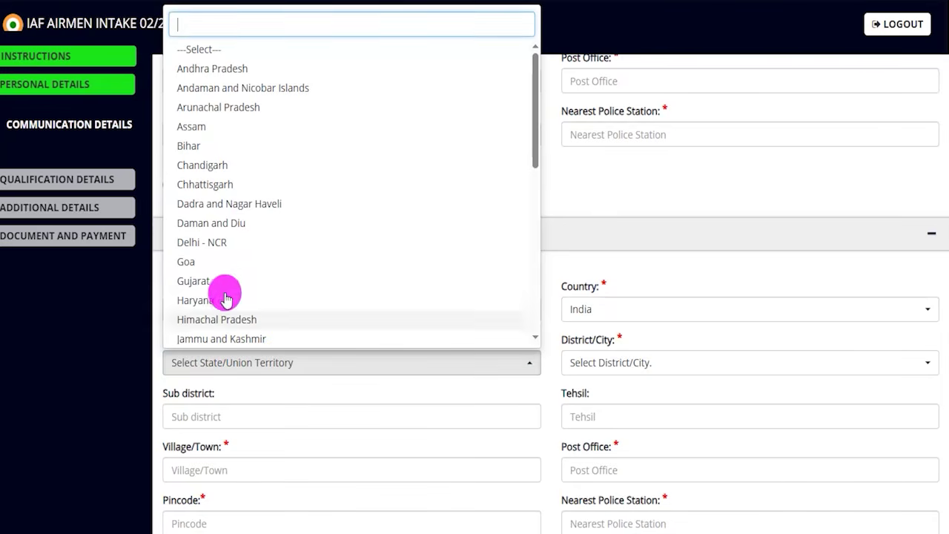
left_click(214, 222)
left_click(615, 364)
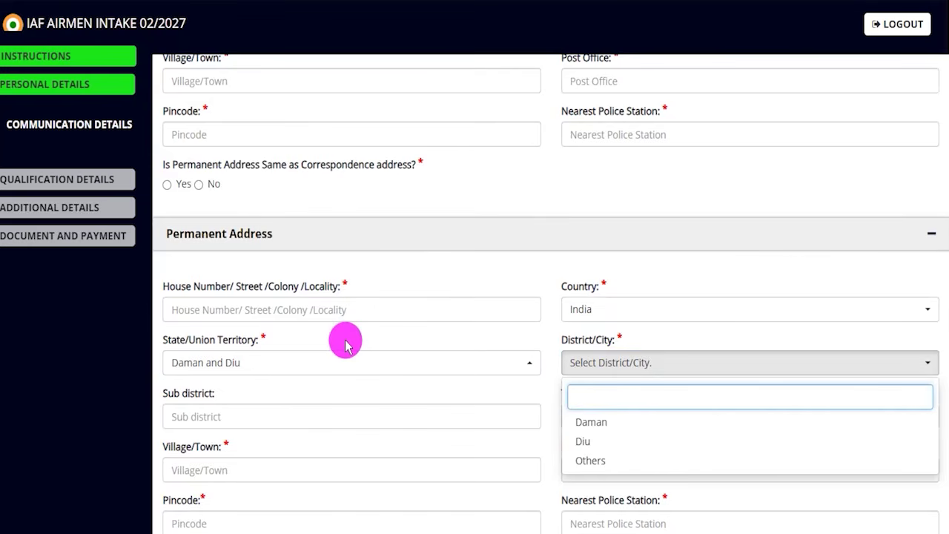
scroll(343, 339, "up", 2)
left_click(290, 382)
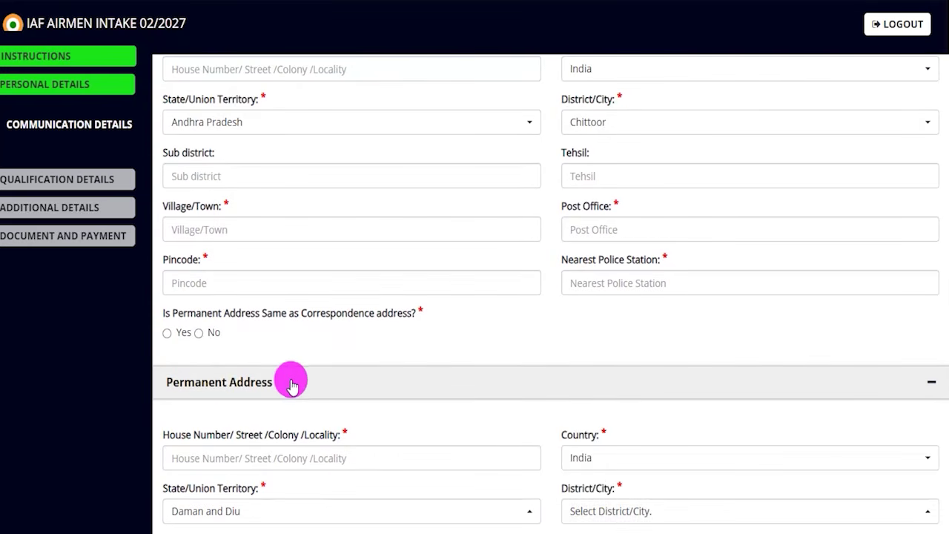
Step: Answer Yes to the permanent address being the same as the correspondence address
scroll(290, 382, "up", 3)
scroll(208, 345, "down", 1)
scroll(208, 345, "down", 1)
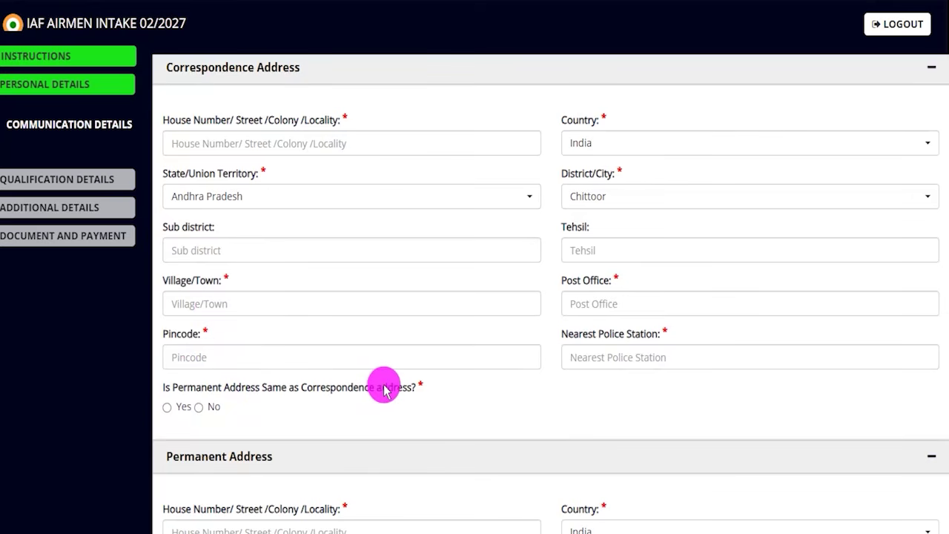
left_click(167, 407)
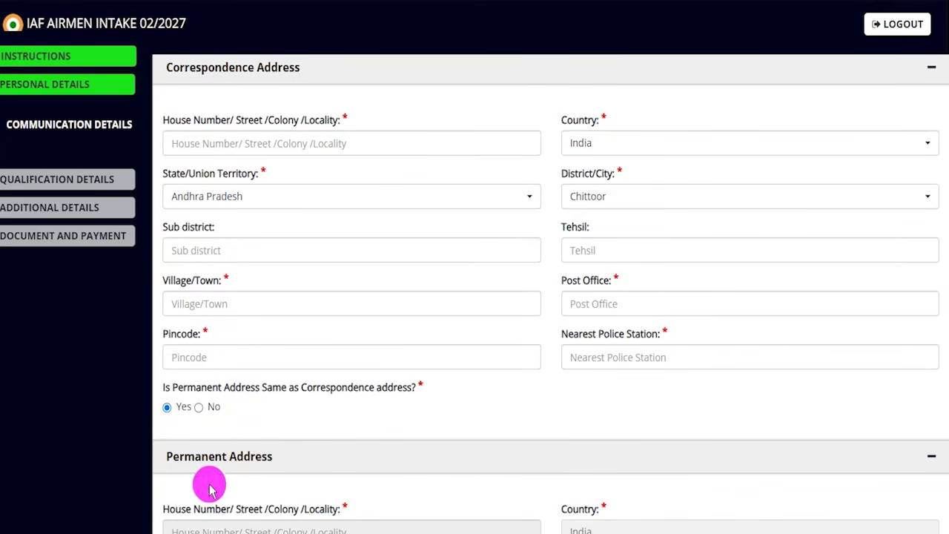
Step: Tick-mark the field for the last four Aadhaar digits and draw an arrow to Save & Next
scroll(221, 189, "up", 1)
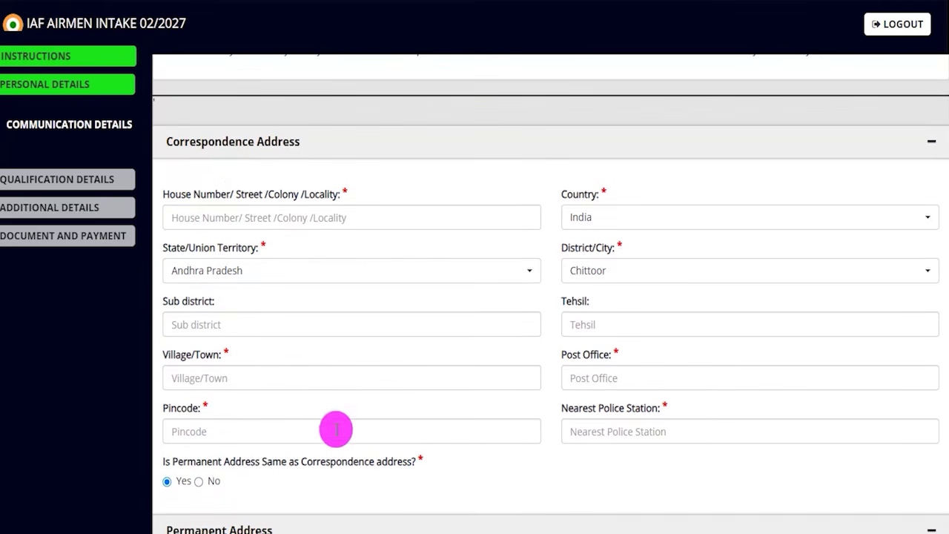
scroll(472, 364, "down", 3)
scroll(526, 400, "down", 3)
scroll(528, 401, "down", 2)
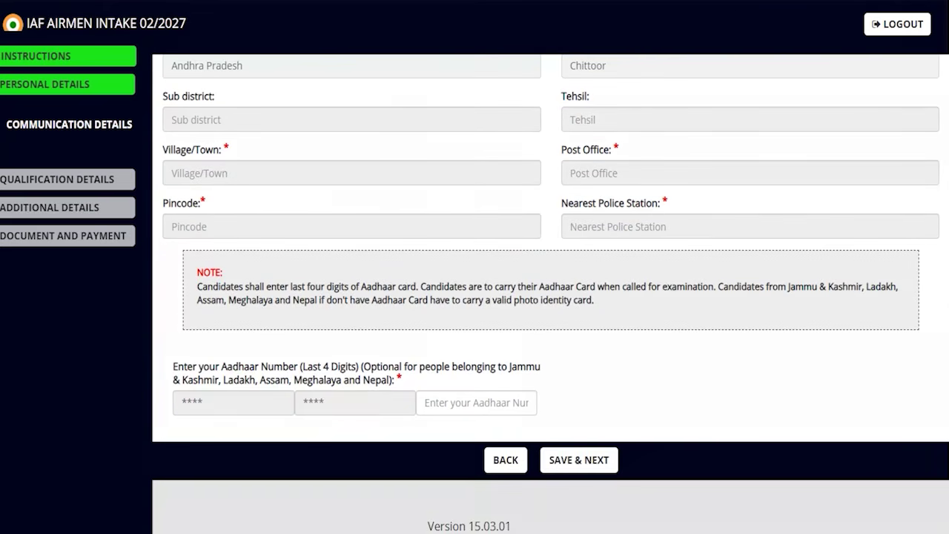
left_click_drag(455, 402, 489, 360)
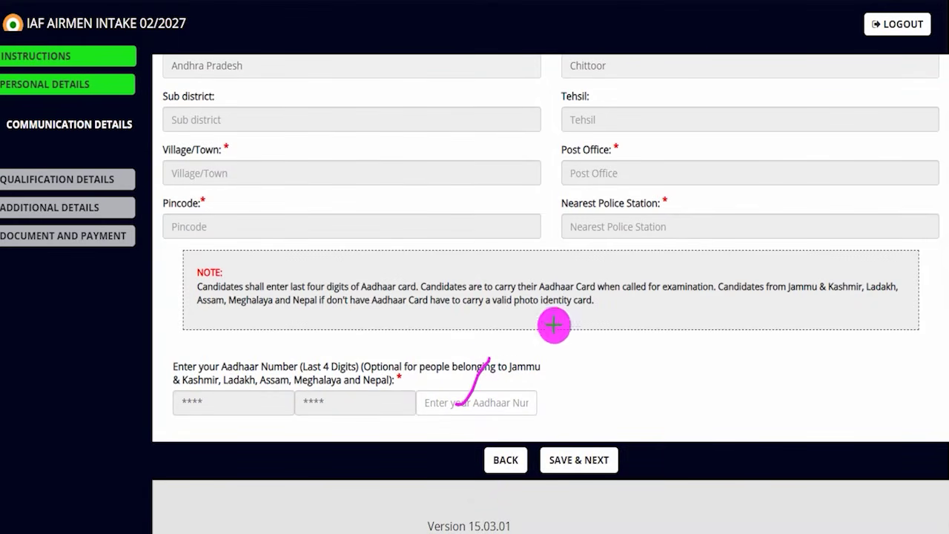
left_click_drag(664, 330, 612, 444)
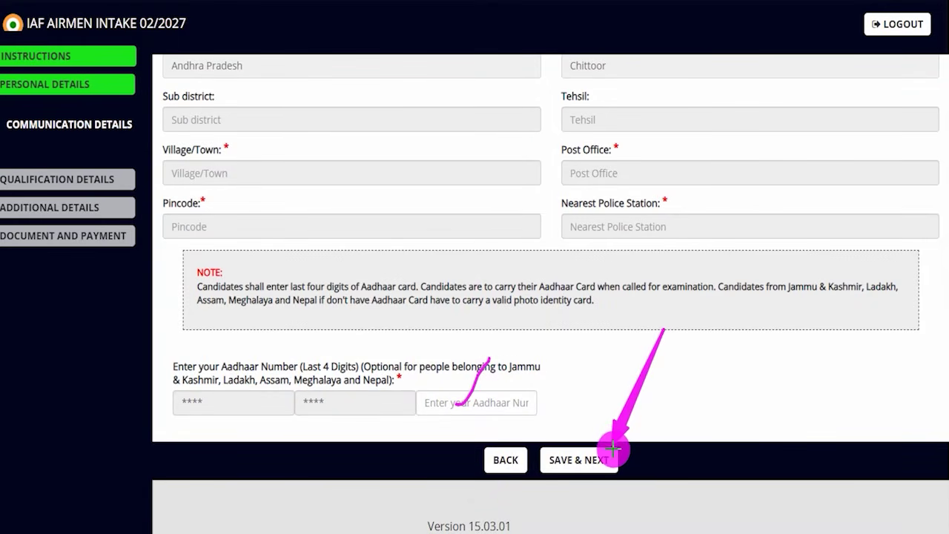
left_click(613, 448)
Step: On the recruitment notice page, highlight the Diploma/ B.Sc in Pharmacy and 10+2 Medical Assistant headings under Educational Qualification
scroll(273, 233, "down", 5)
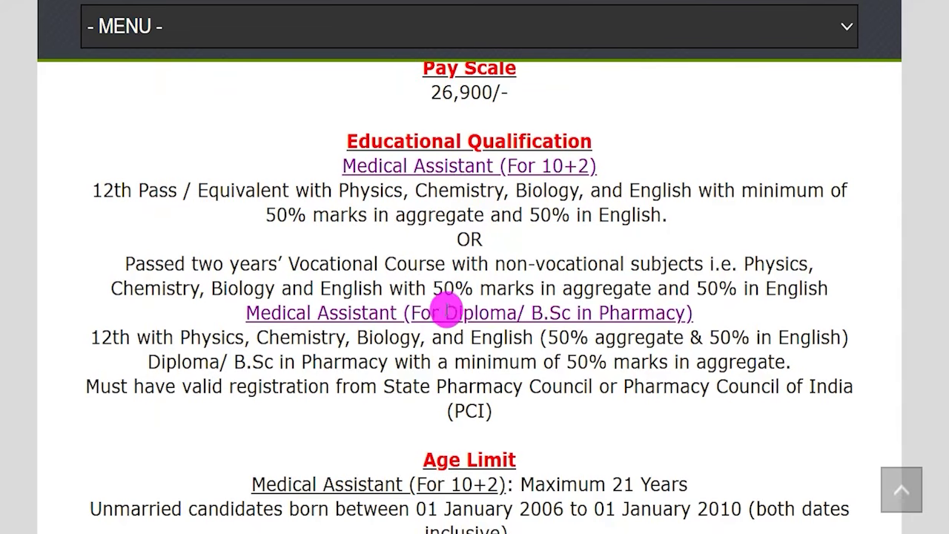
left_click_drag(445, 312, 643, 312)
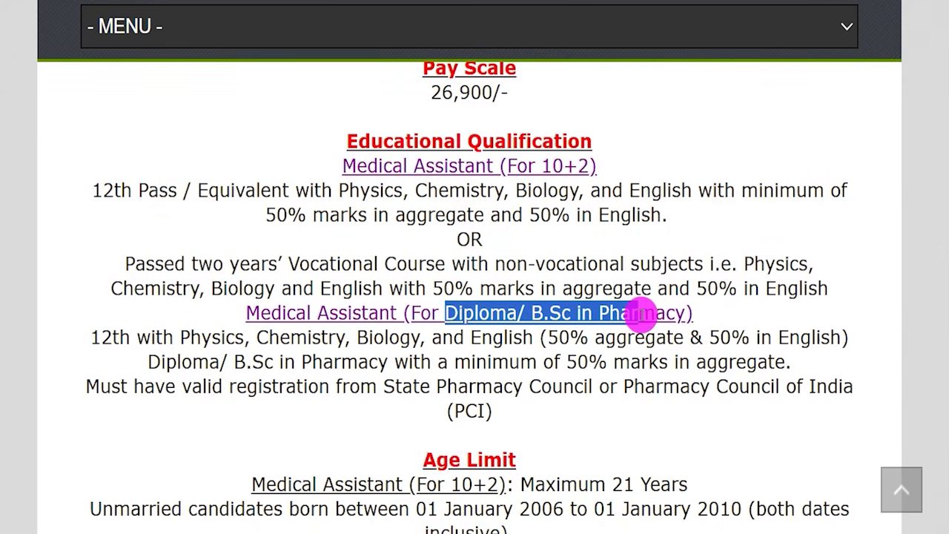
left_click(642, 313)
left_click_drag(525, 165, 583, 166)
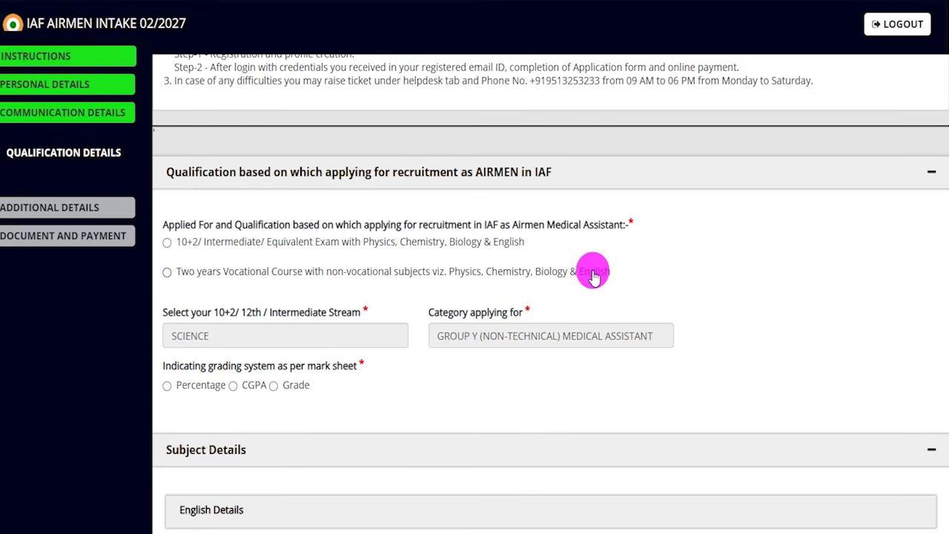
left_click(406, 2)
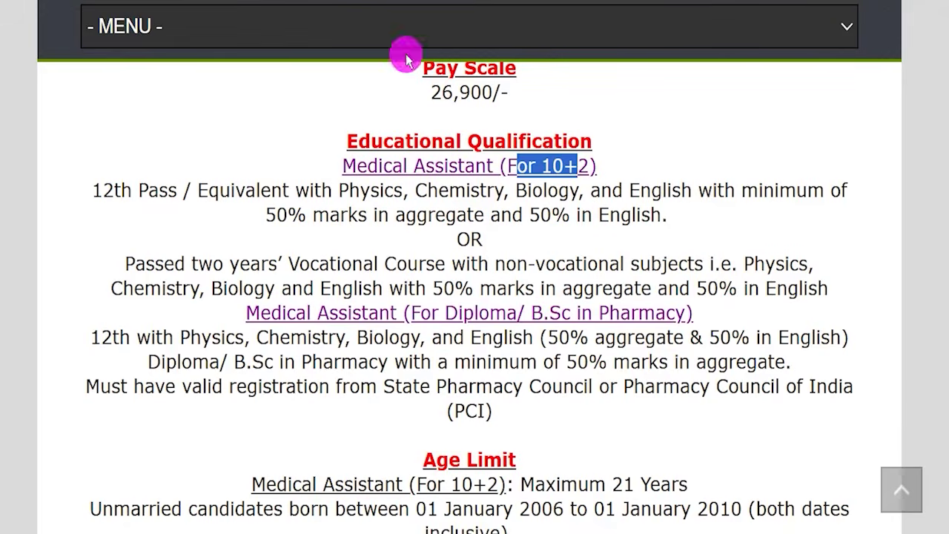
left_click_drag(446, 312, 669, 311)
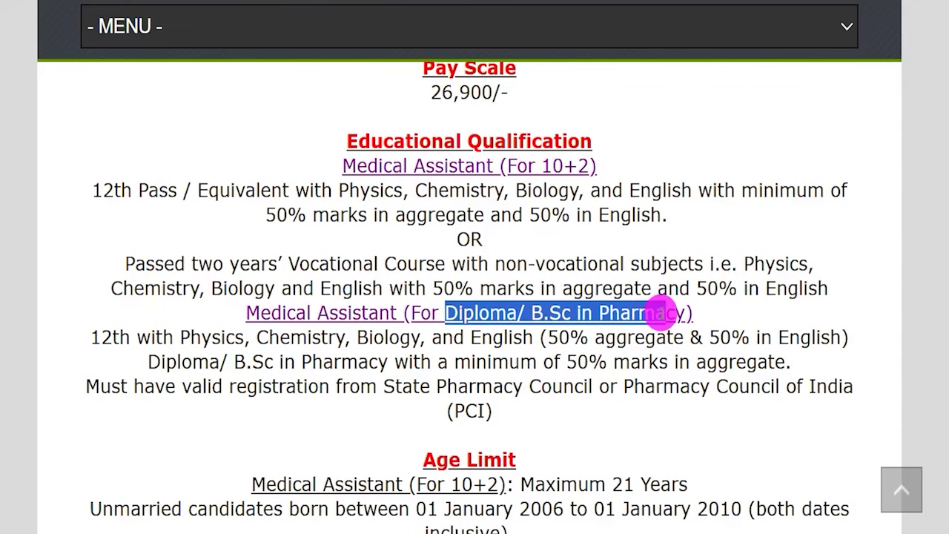
Step: Highlight the 12th, B.Sc in Pharmacy, 50% marks and Pharmacy Council registration requirements for the Diploma/ B.Sc in Pharmacy entry
left_click_drag(111, 338, 821, 338)
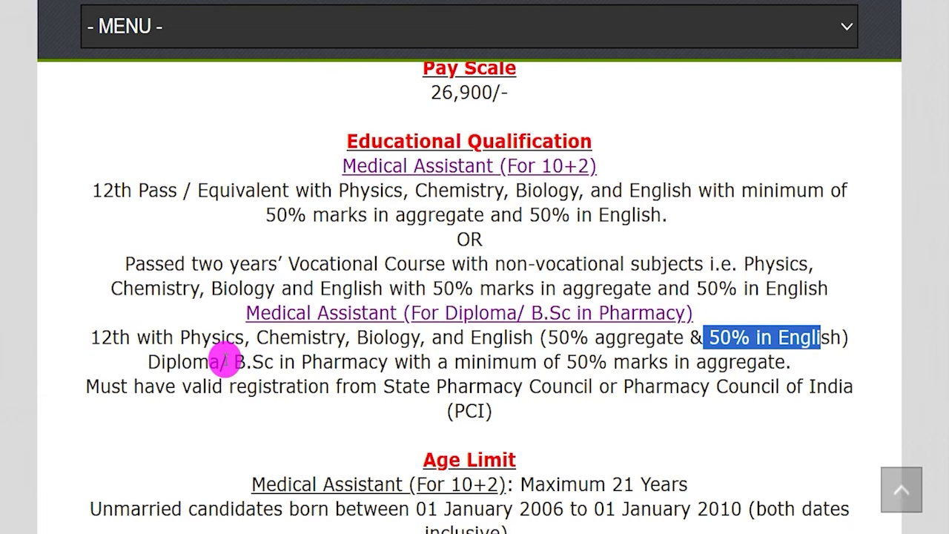
left_click_drag(165, 361, 373, 362)
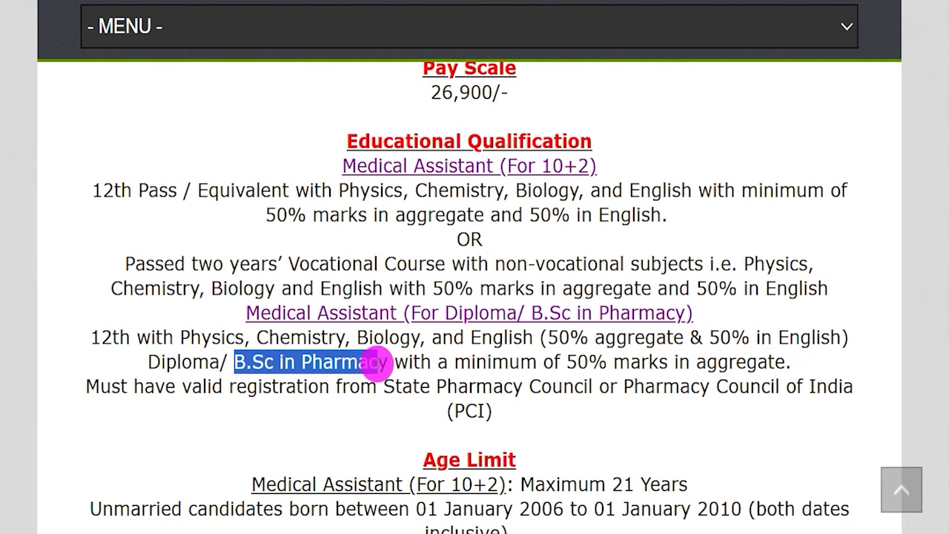
left_click_drag(567, 362, 656, 359)
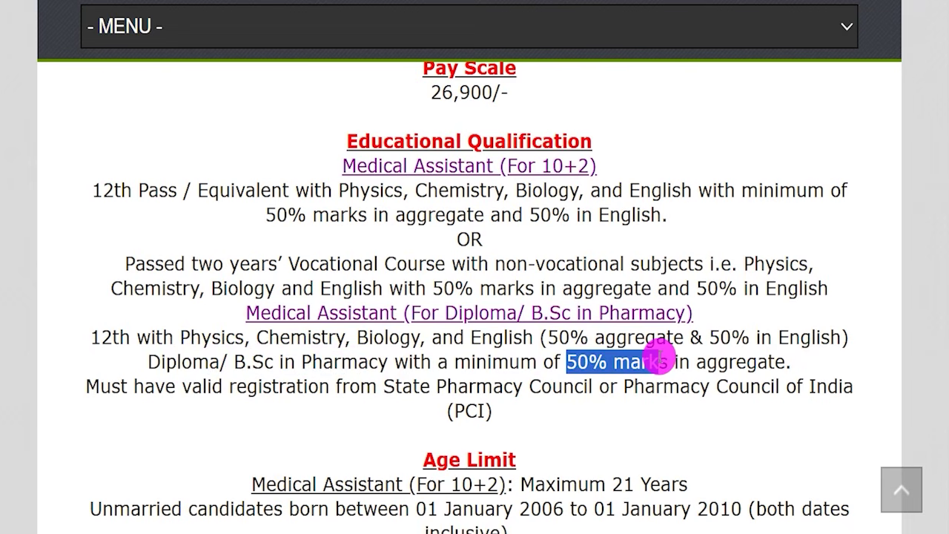
left_click_drag(213, 386, 346, 387)
left_click_drag(436, 387, 552, 386)
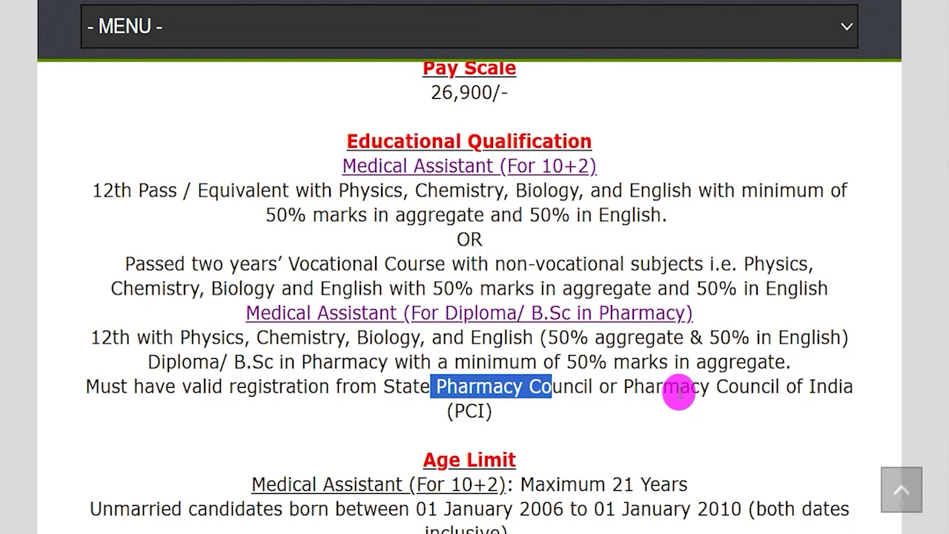
left_click_drag(657, 385, 750, 386)
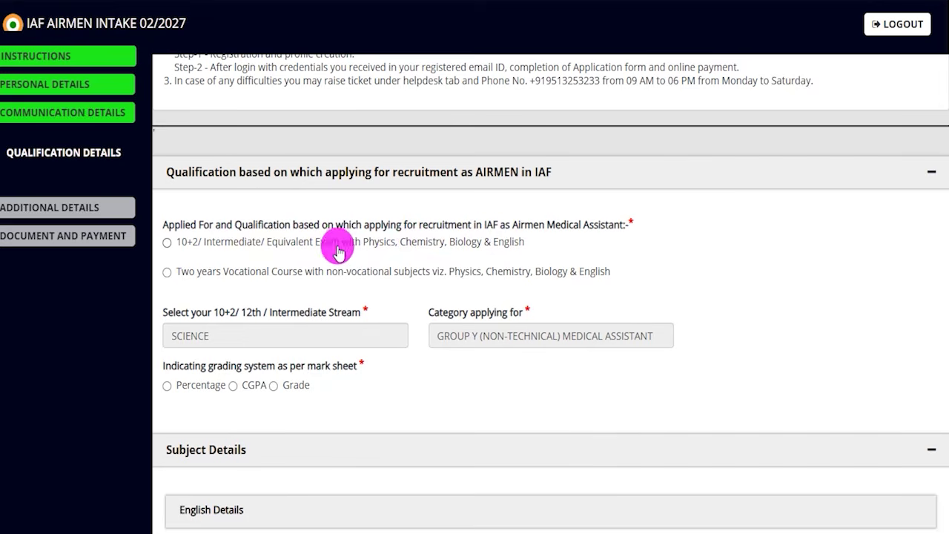
Step: On the application's Qualification Details page, choose the 10+2/ Intermediate/ Equivalent Exam qualification and answer Yes to having been declared pass with minimum 50% marks
left_click(168, 243)
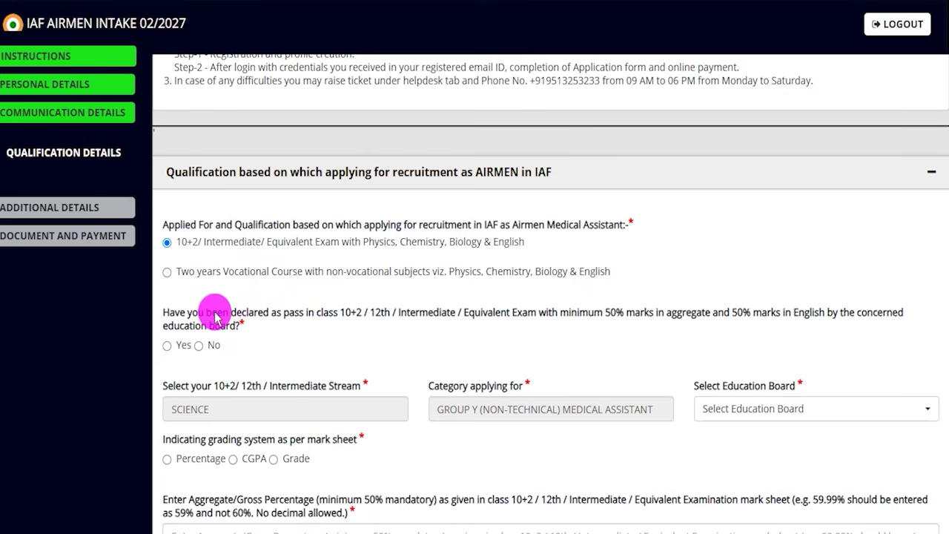
left_click_drag(206, 312, 295, 312)
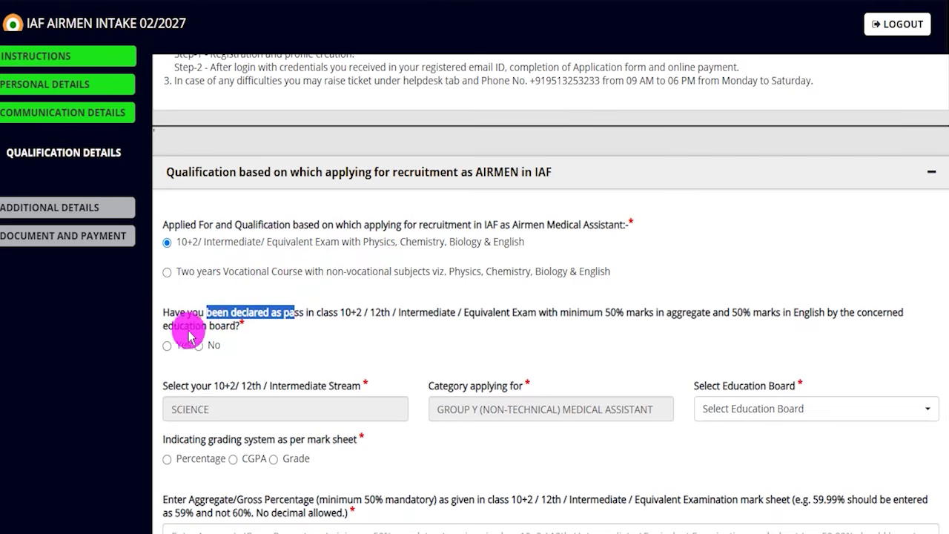
left_click(167, 345)
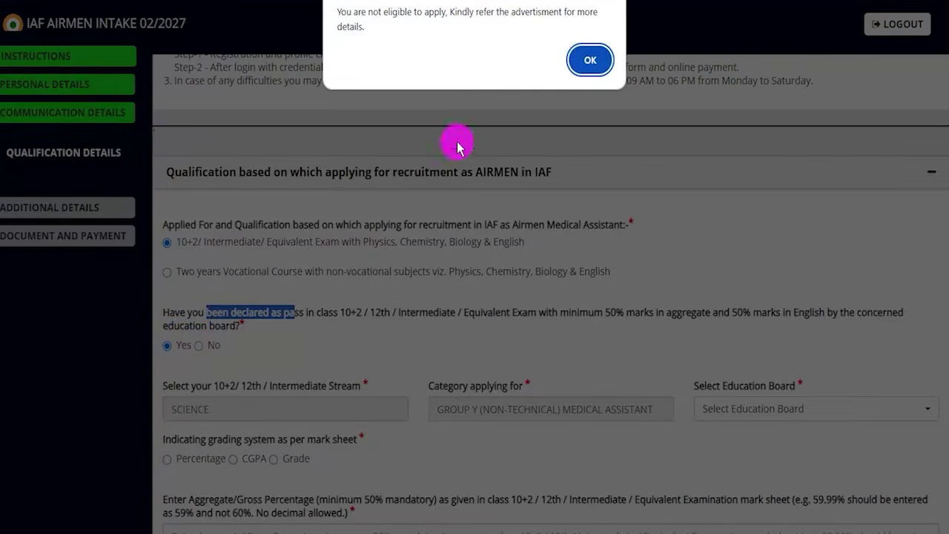
left_click(578, 61)
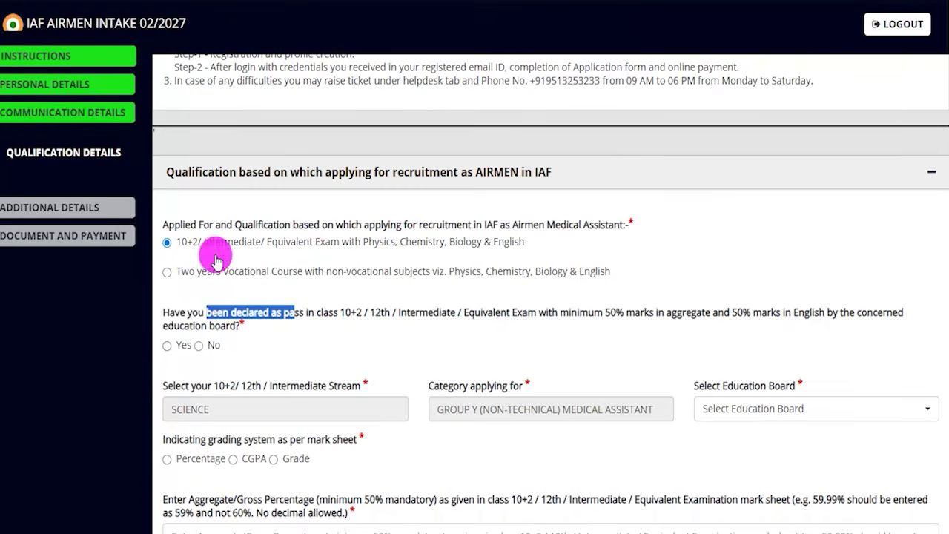
left_click(168, 346)
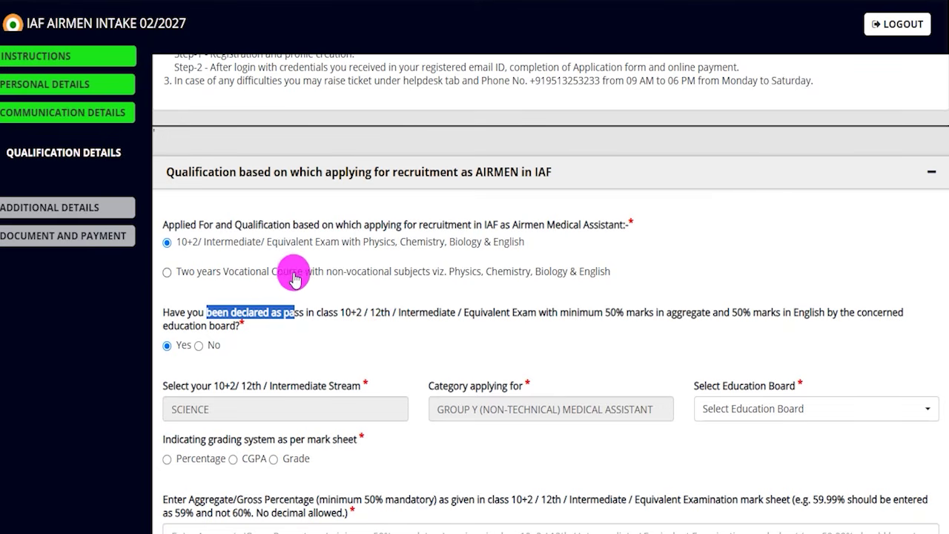
Step: Set the education board to Central Board of Secondary Education (CBSE)
scroll(308, 304, "down", 2)
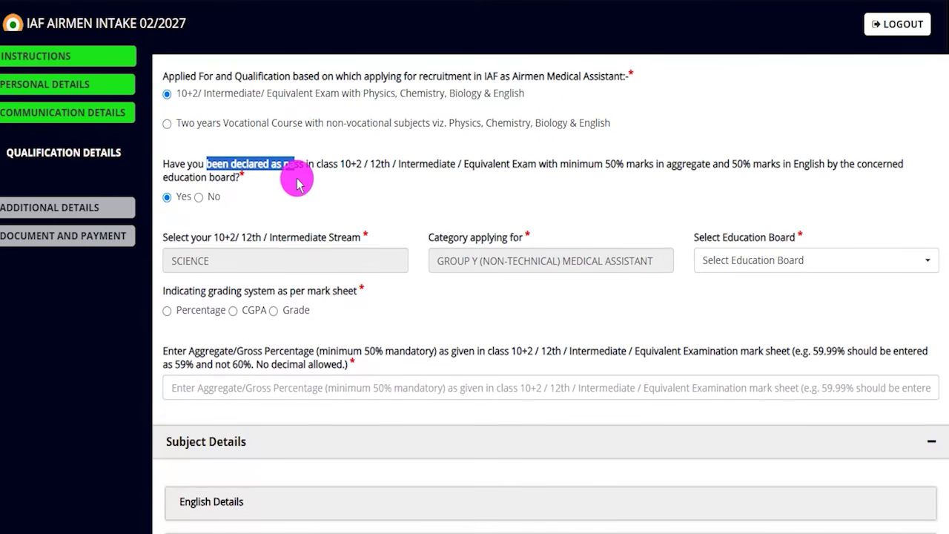
left_click(749, 260)
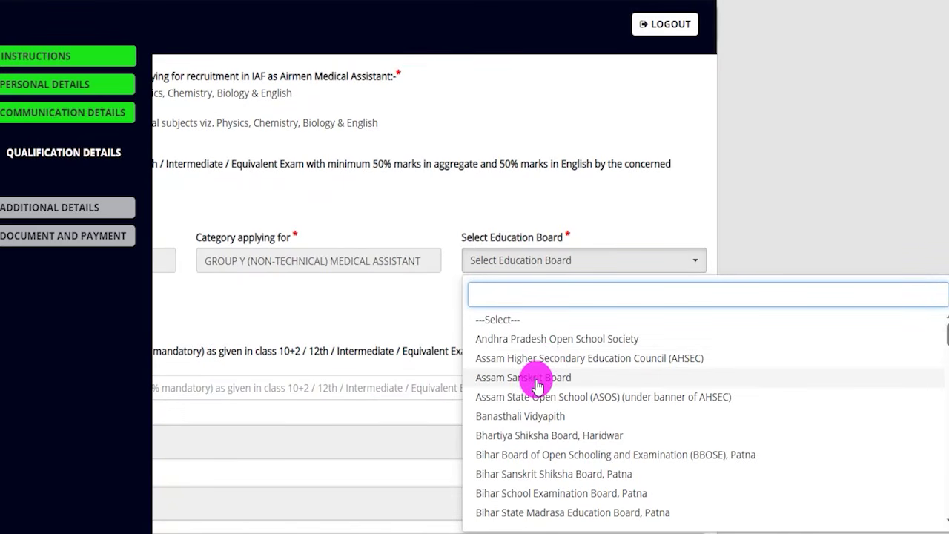
type("cent")
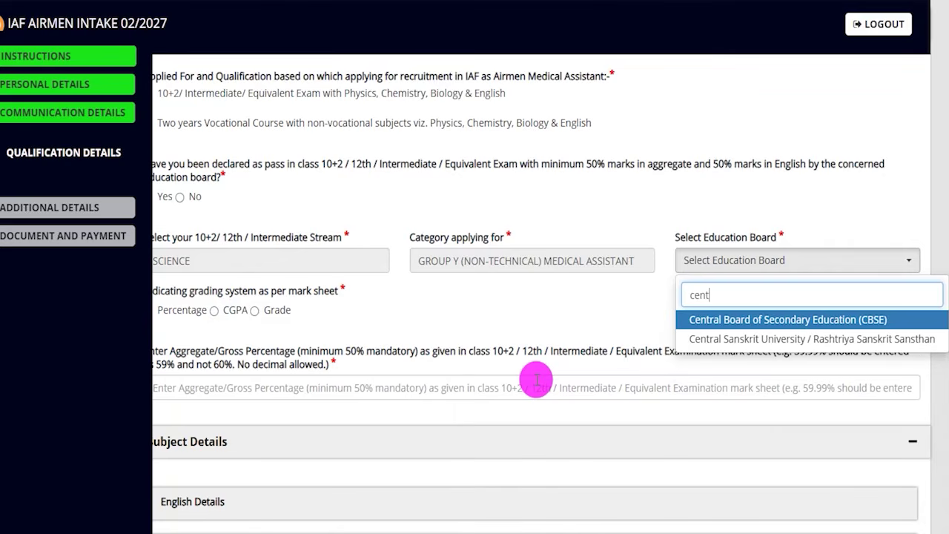
left_click(717, 320)
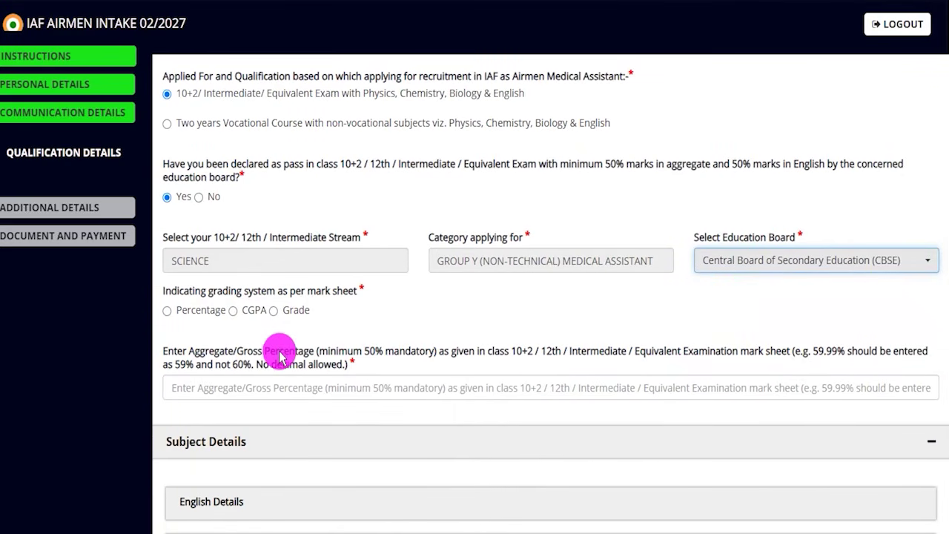
Step: Set the mark sheet grading system to Percentage and enter 80 as the 10+2 aggregate percentage
left_click_drag(189, 291, 306, 295)
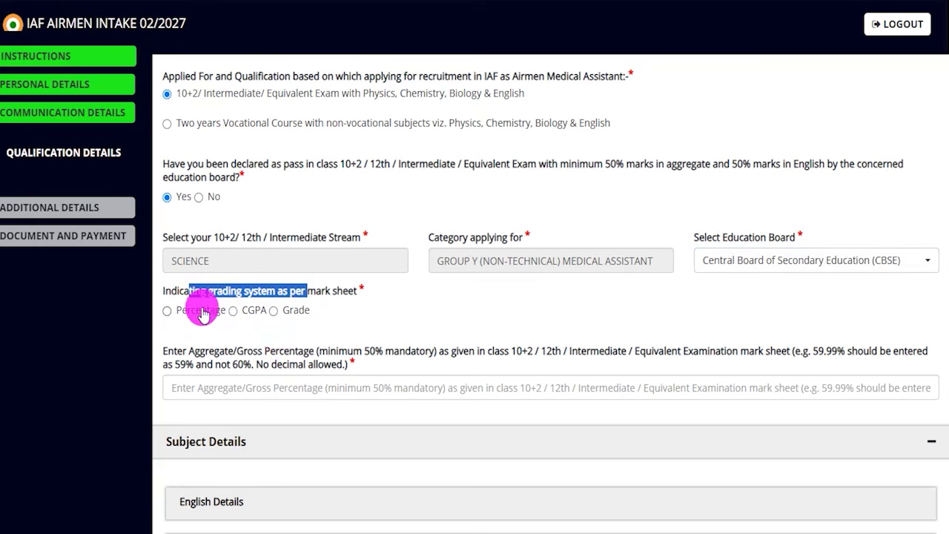
left_click(168, 312)
scroll(322, 341, "down", 2)
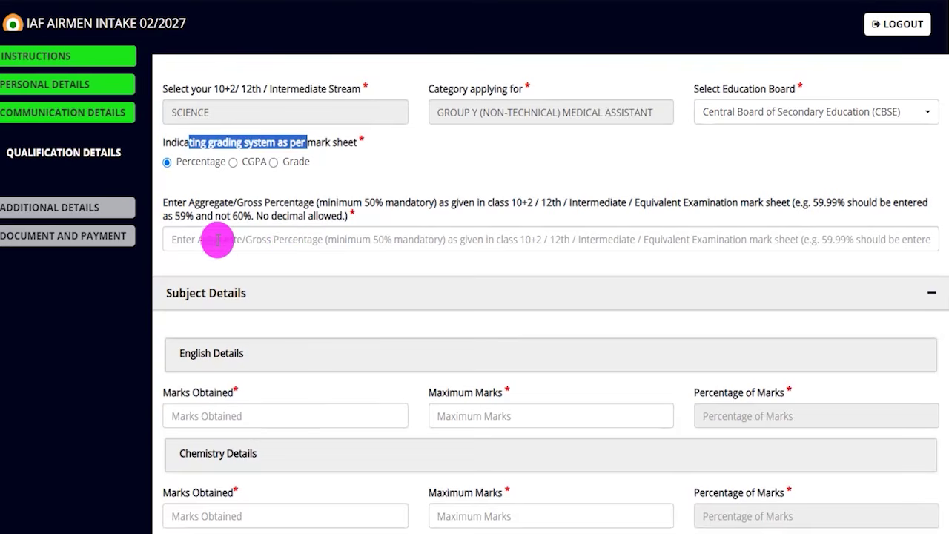
left_click(284, 239)
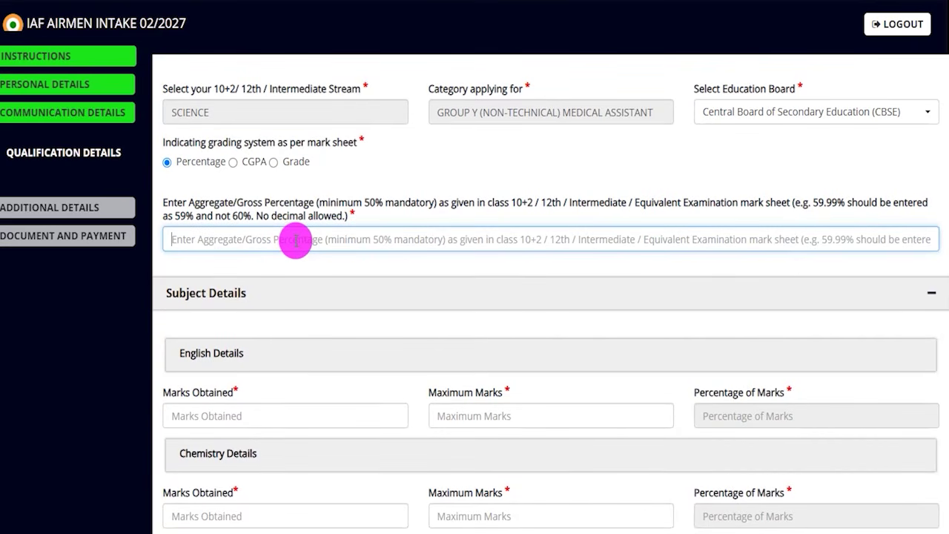
type("80")
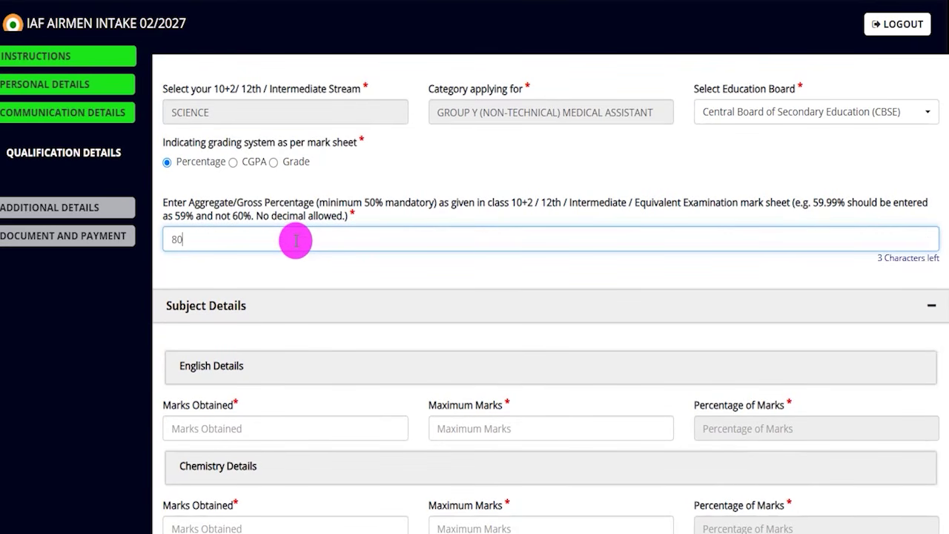
left_click(338, 264)
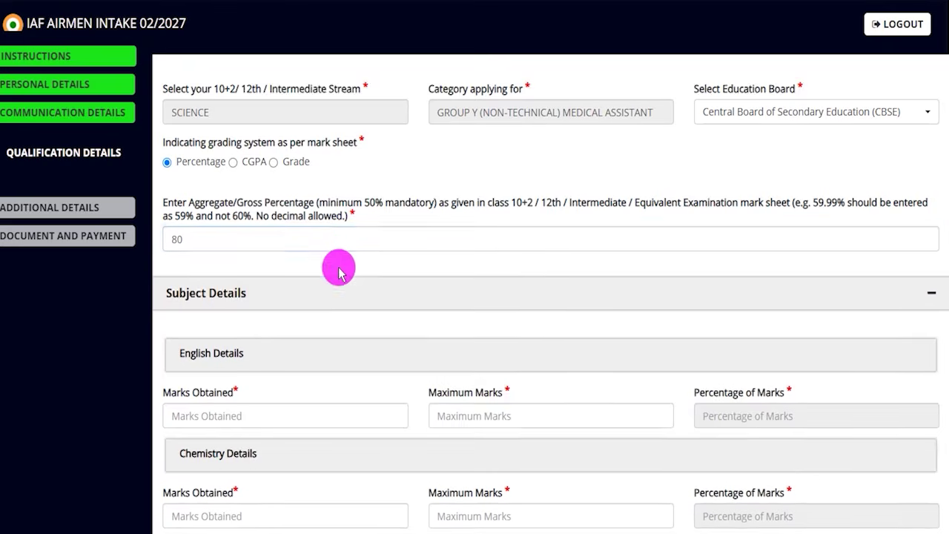
Step: In English Details, enter 80 marks obtained out of a maximum of 100 and highlight the percentage of marks
scroll(319, 248, "up", 2)
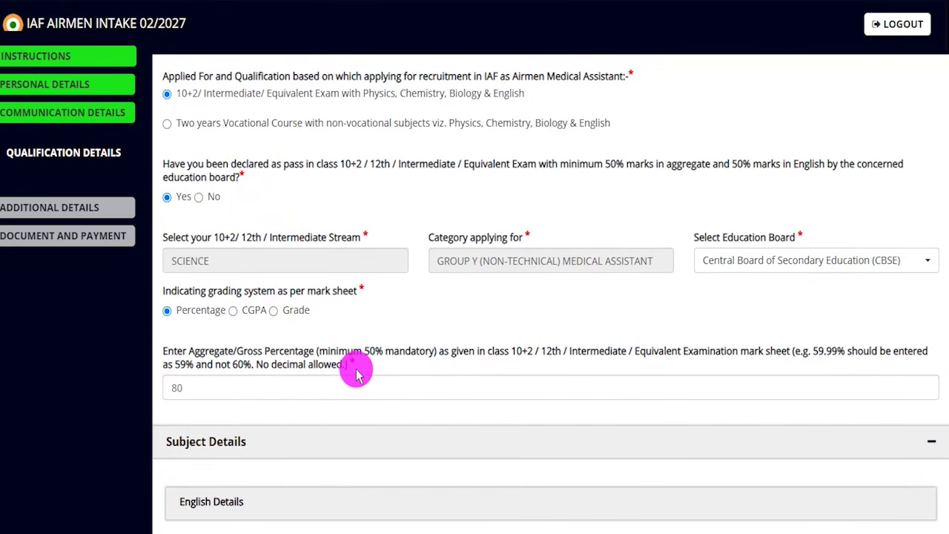
scroll(354, 373, "down", 2)
scroll(296, 282, "down", 1)
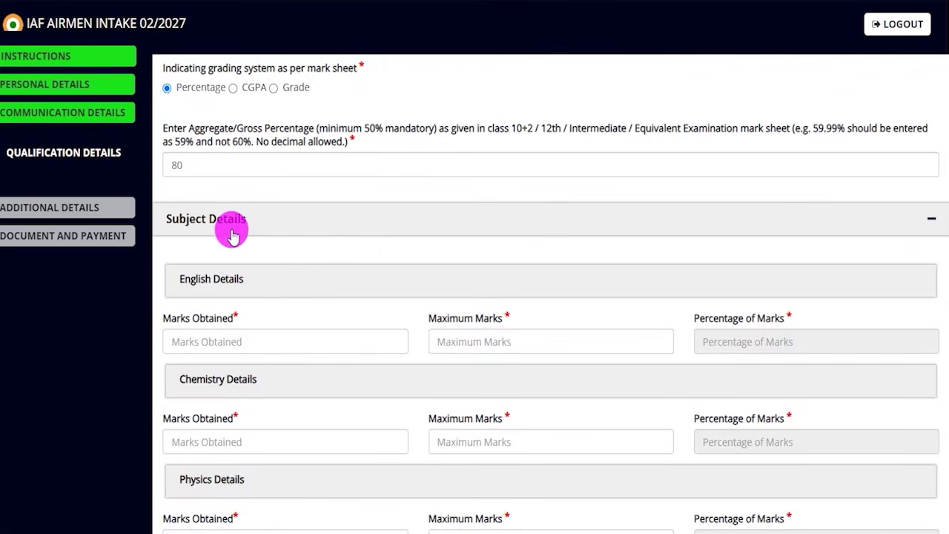
scroll(300, 291, "down", 1)
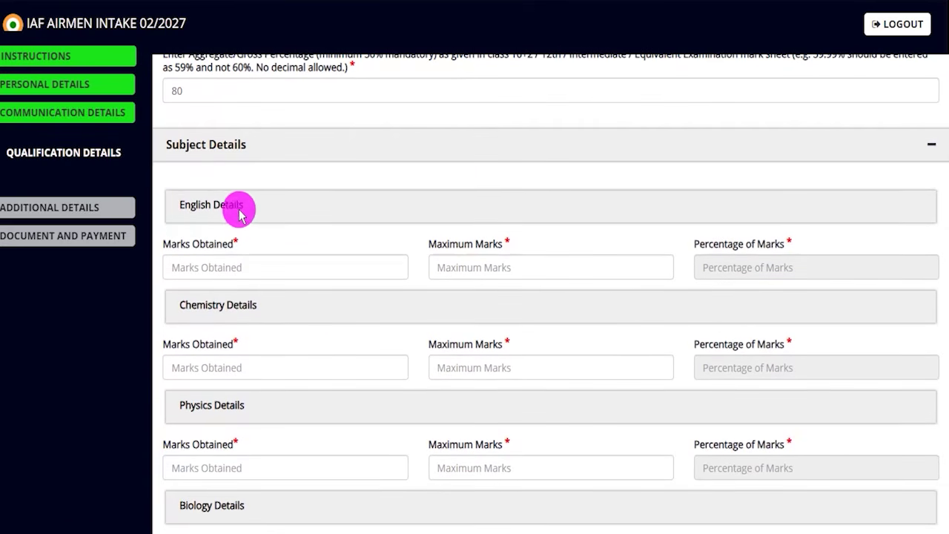
left_click(213, 275)
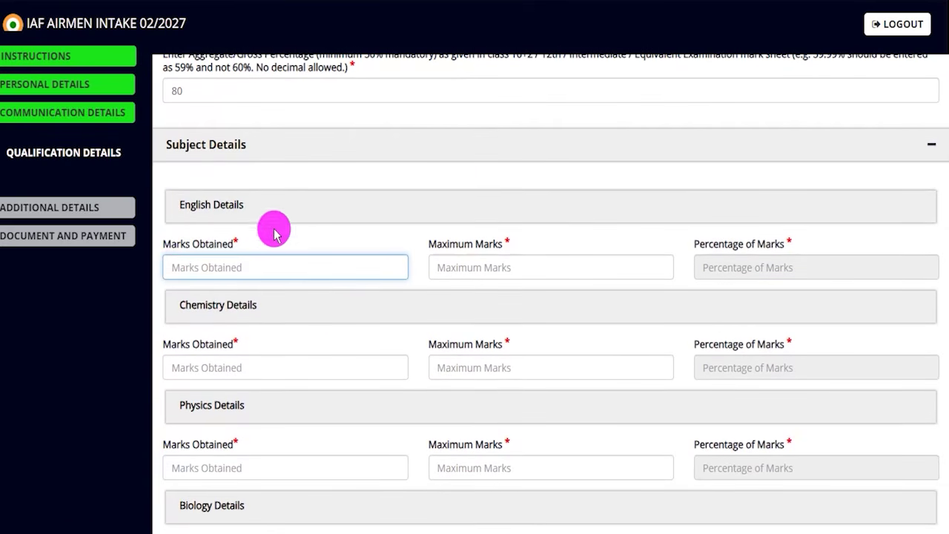
type("80")
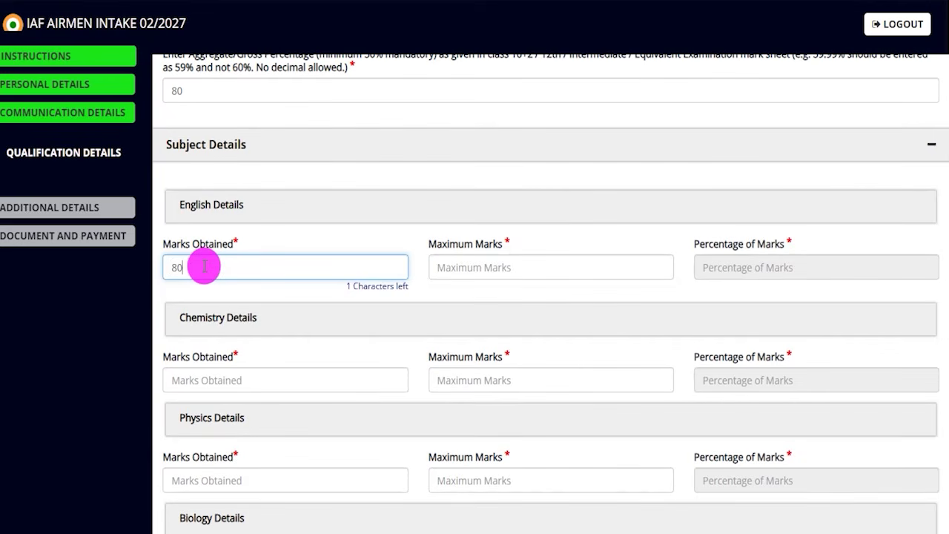
key("Tab")
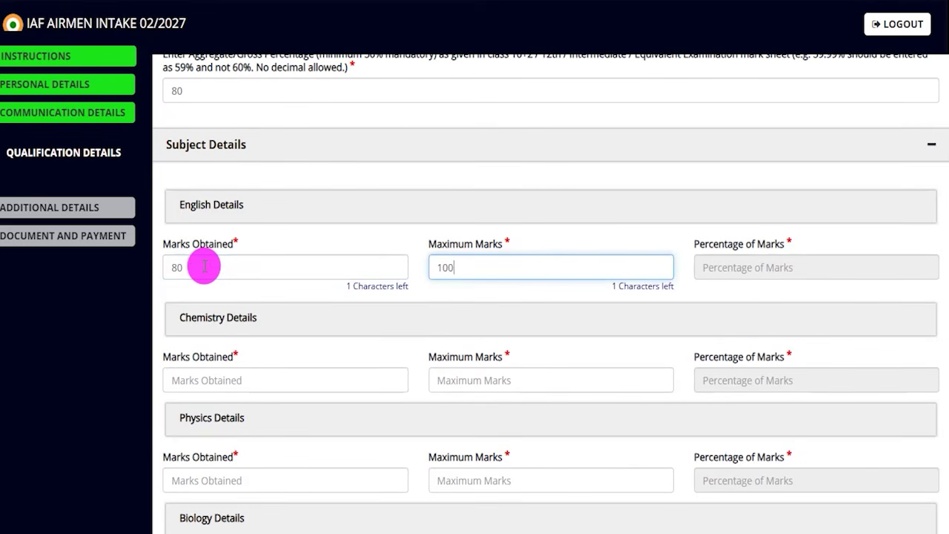
left_click(696, 290)
left_click_drag(701, 265, 730, 266)
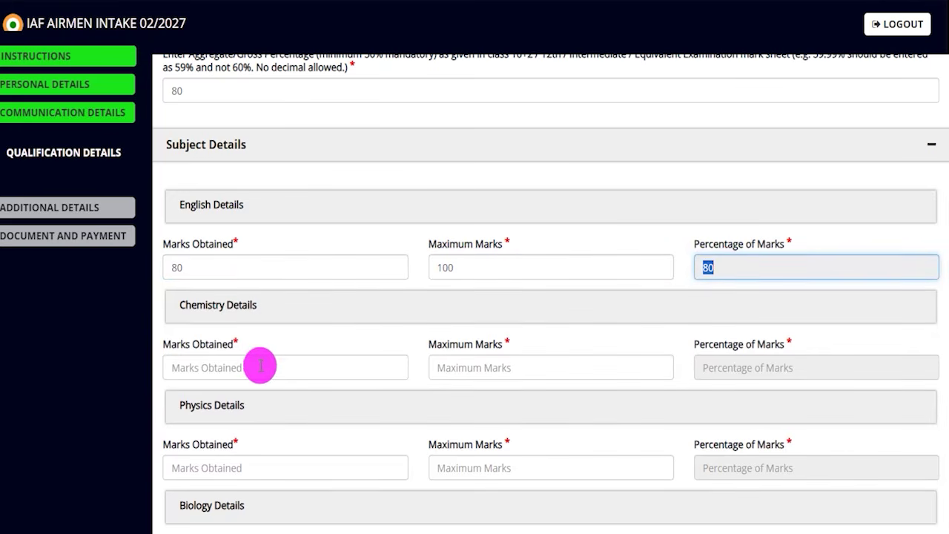
Step: In Chemistry Details, enter 80 marks obtained out of a maximum of 100
scroll(260, 366, "down", 2)
left_click(223, 217)
type("8")
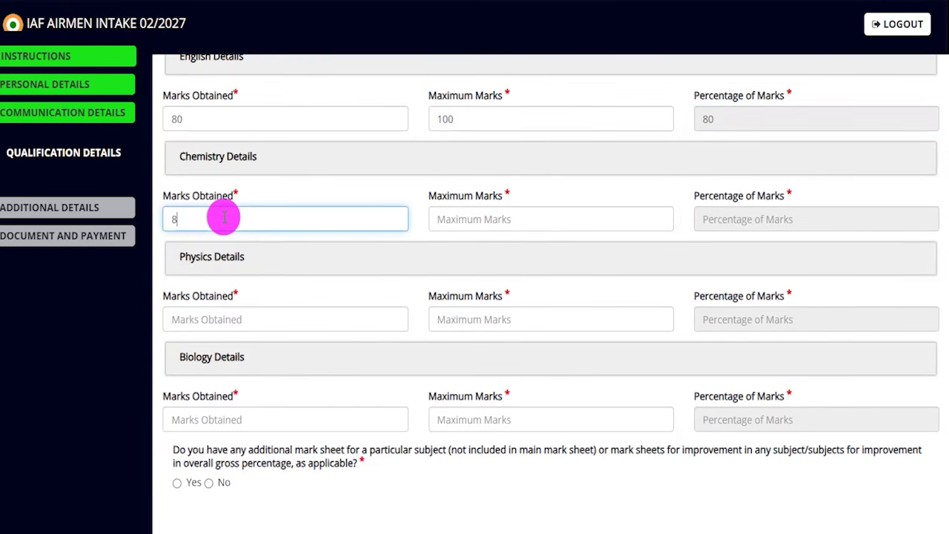
type("0")
key("Tab")
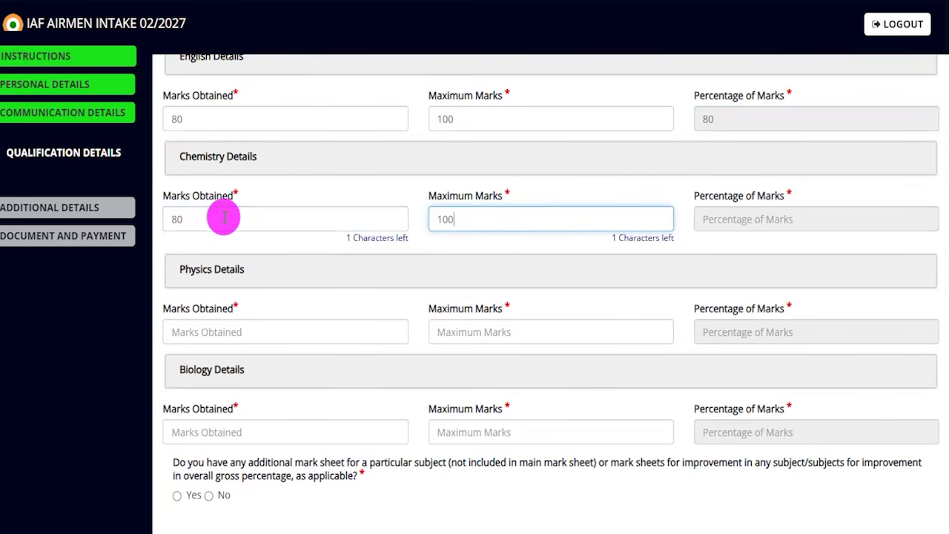
type("100")
key("Tab")
key("Tab")
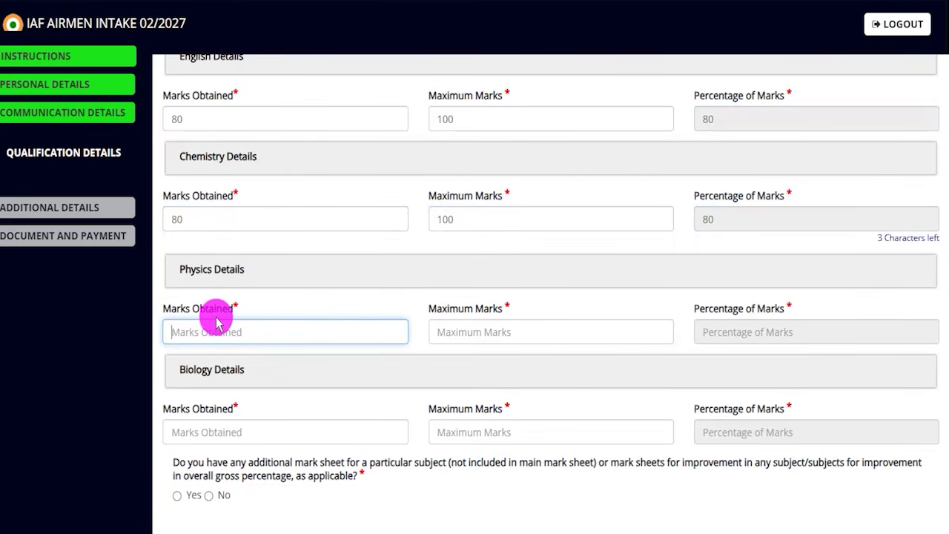
Step: In Physics Details, enter 80 marks obtained out of a maximum of 100
type("80")
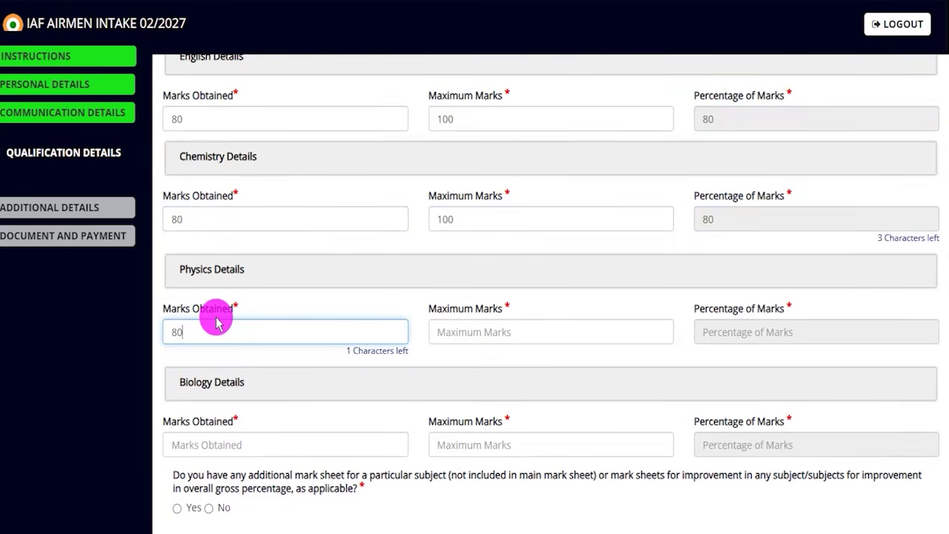
key("Tab")
type("100")
key("Tab")
key("Tab")
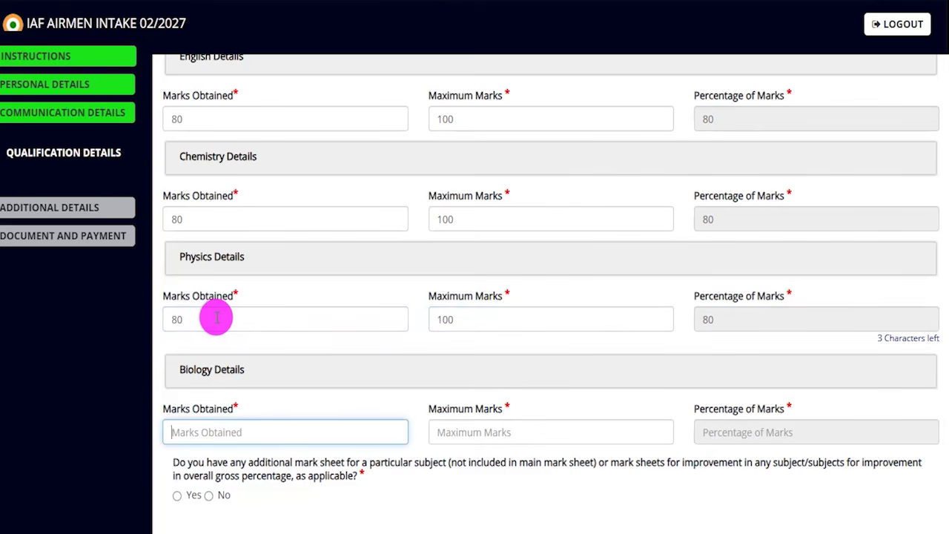
Step: In Biology Details, enter 80 marks obtained out of a maximum of 100, and review the completed subject marks
type("80")
key("Tab")
type("10")
key("Tab")
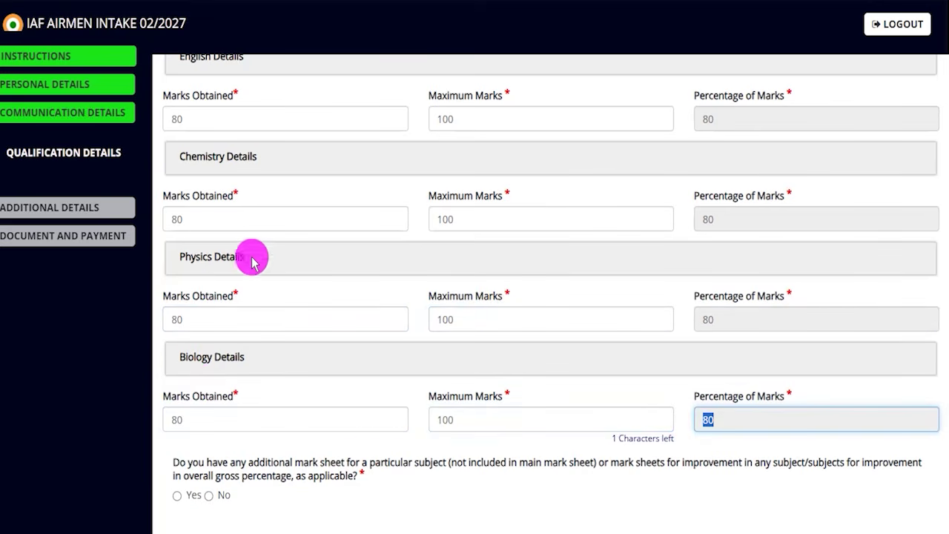
scroll(296, 293, "up", 3)
scroll(245, 229, "down", 3)
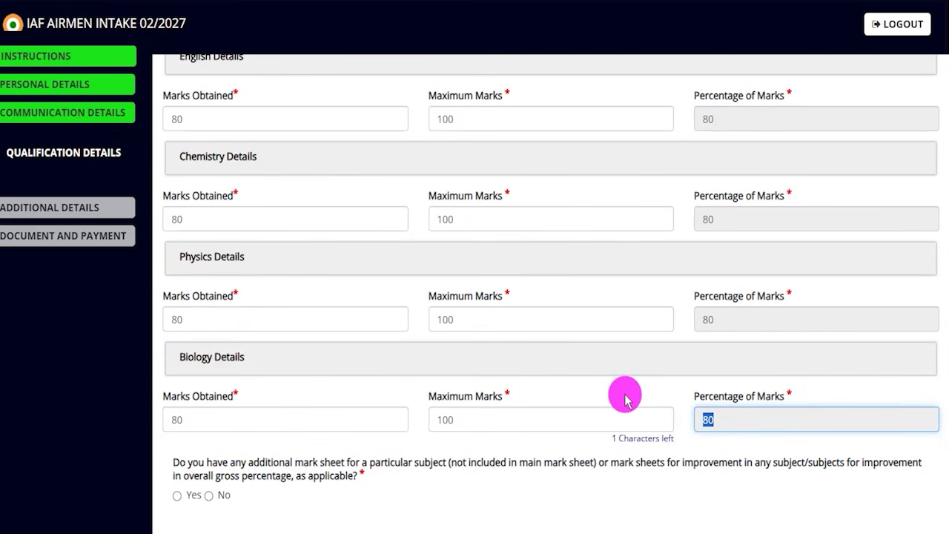
Step: Answer Yes to having an additional or improvement mark sheet and view the note below the question
scroll(625, 392, "down", 3)
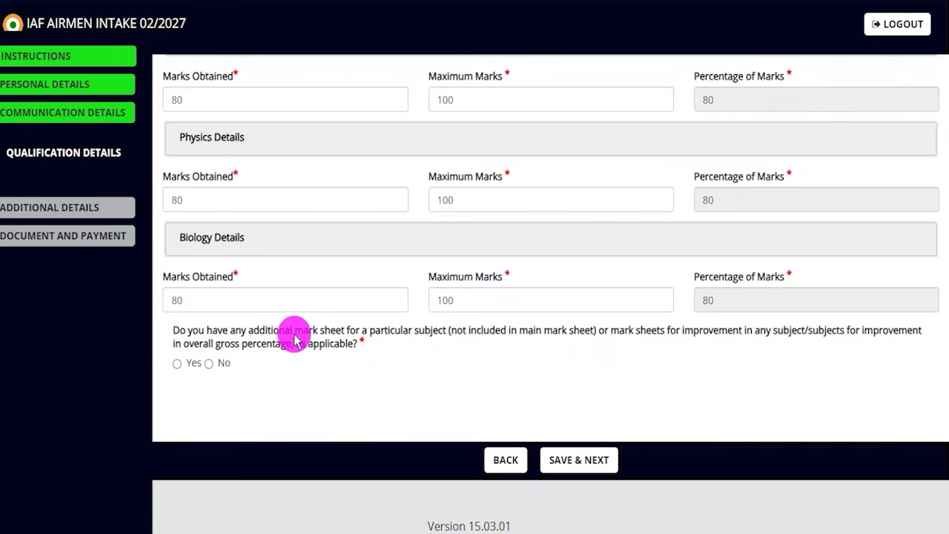
left_click(177, 364)
scroll(345, 393, "down", 2)
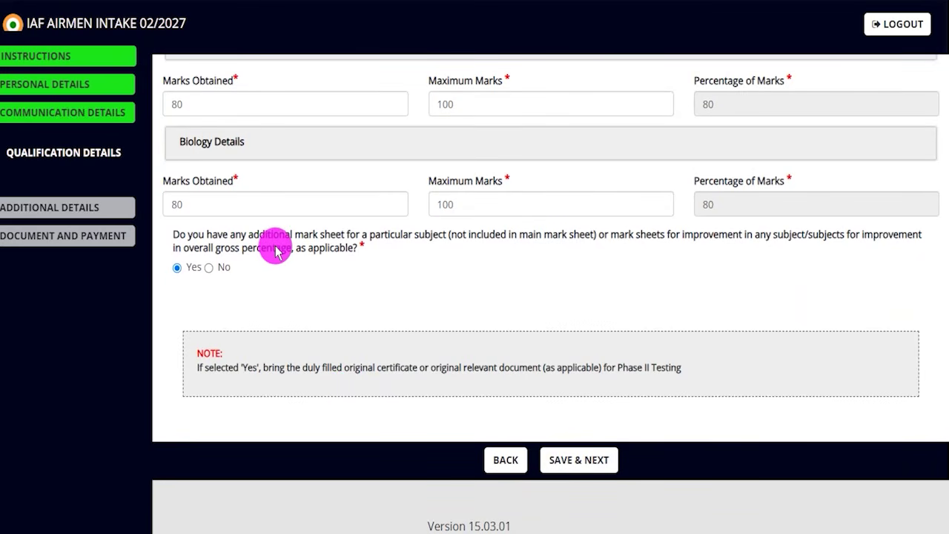
Step: Answer No to having an additional or improvement mark sheet, and save the qualification details to proceed to Additional Details
left_click(209, 268)
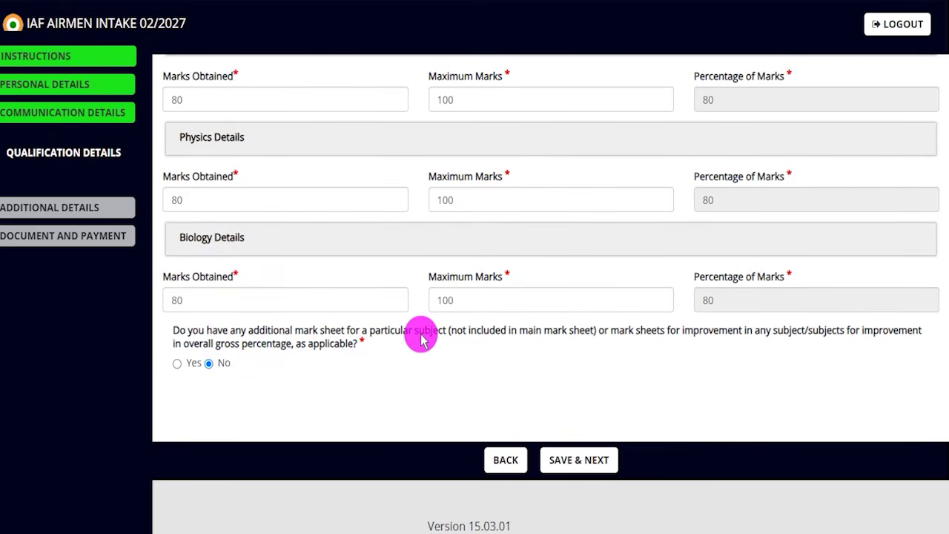
scroll(420, 335, "up", 2)
scroll(409, 290, "down", 2)
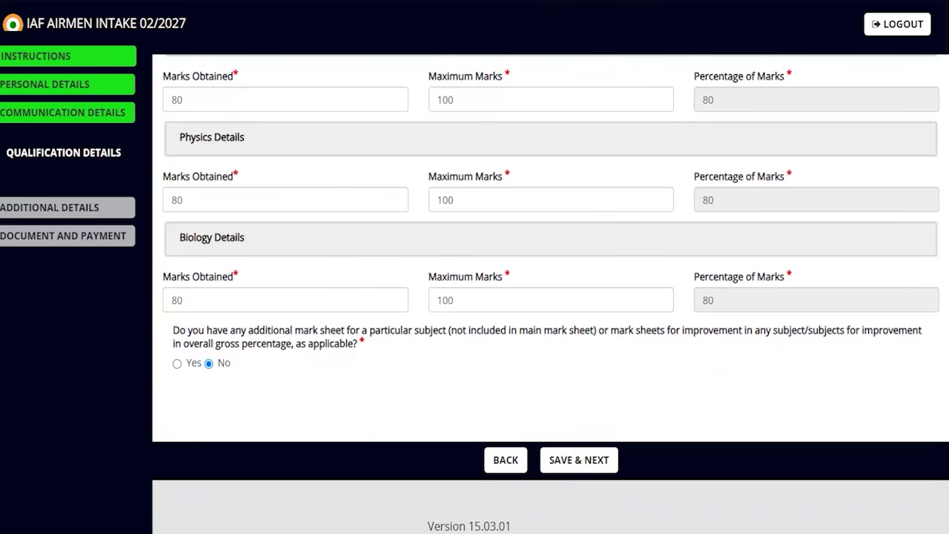
left_click_drag(689, 330, 611, 448)
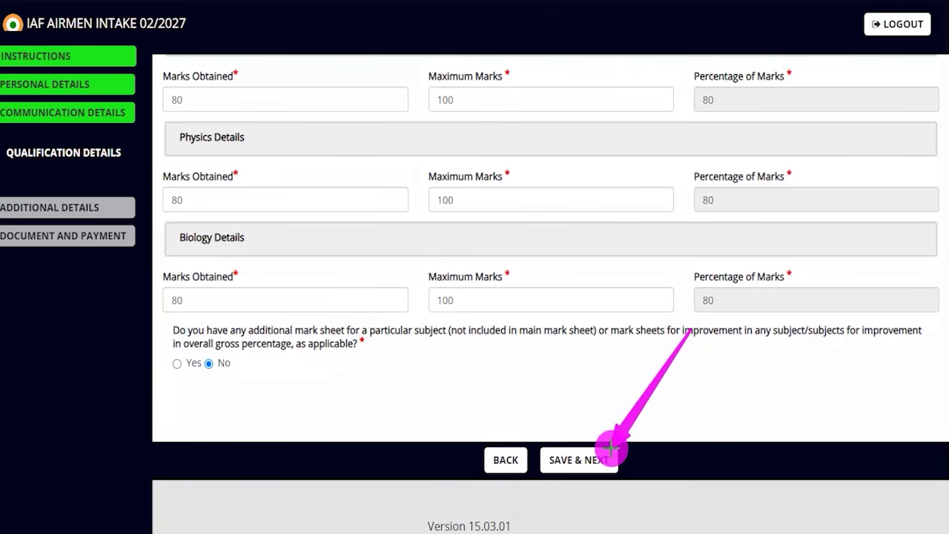
left_click(611, 450)
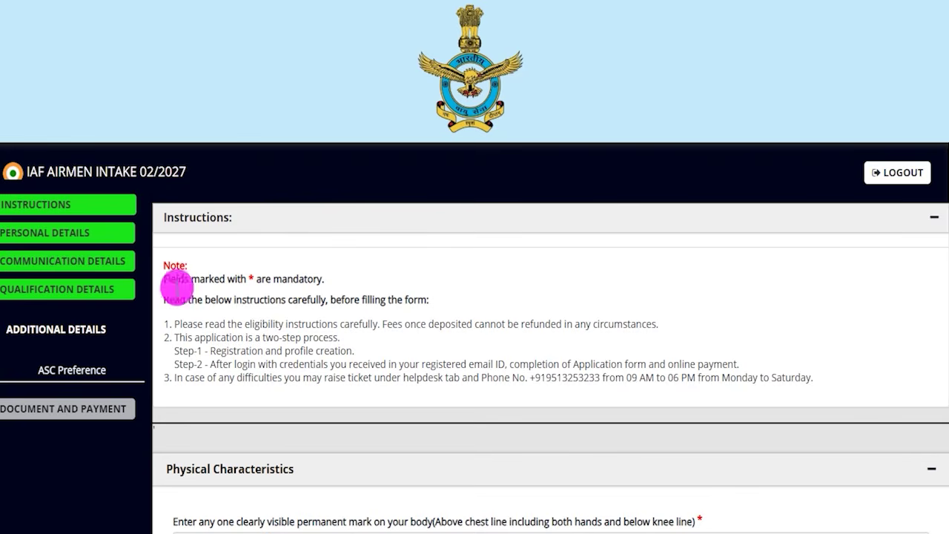
Step: Under Physical Characteristics, enter NO MARK as the clearly visible permanent body mark
scroll(245, 349, "down", 3)
scroll(257, 326, "down", 2)
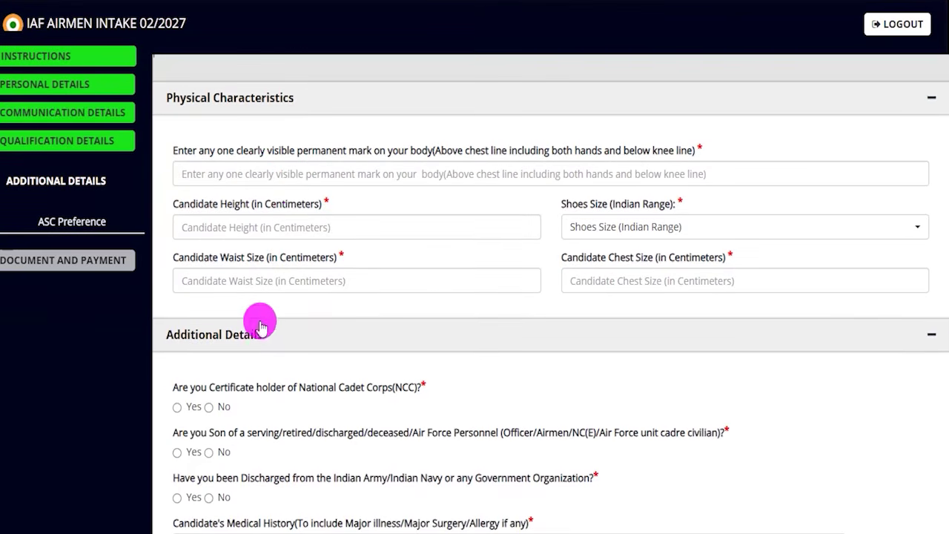
left_click_drag(205, 151, 288, 172)
left_click(288, 173)
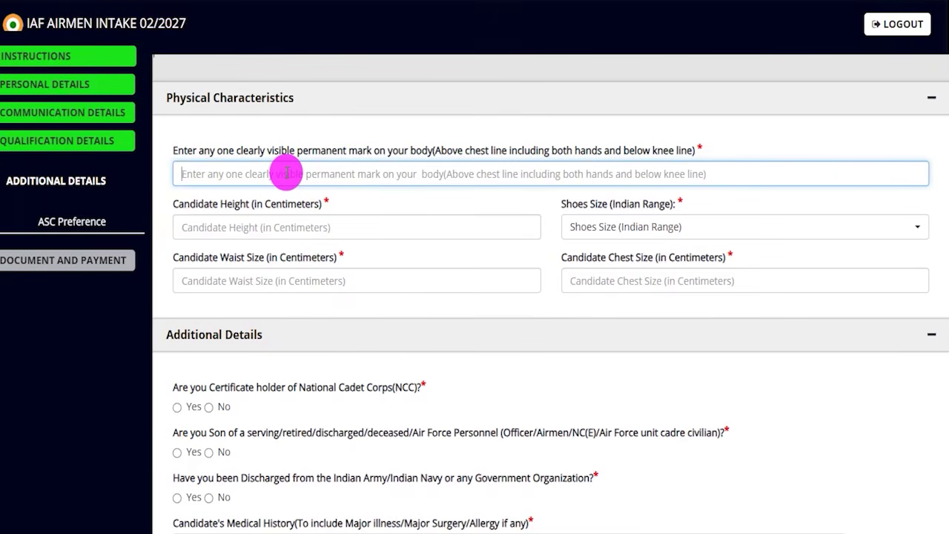
type("N")
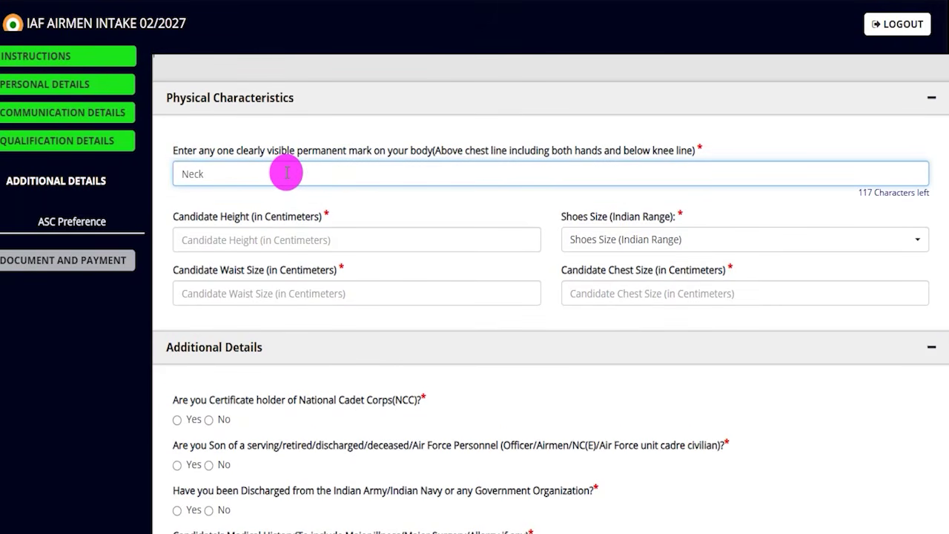
type("ec")
key("BackSpace")
key("BackSpace")
key("BackSpace")
type("NO MARK")
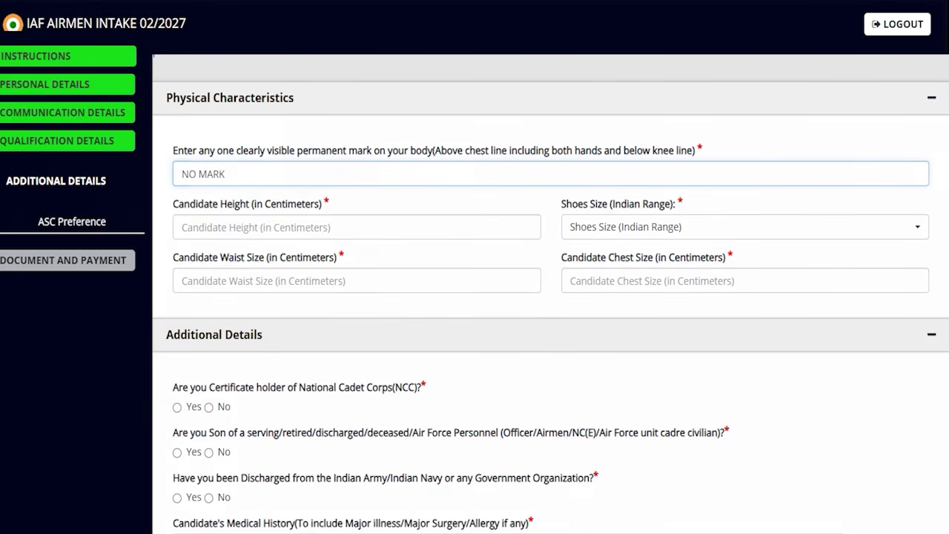
Step: Set the candidate's shoe size (Indian range) to 9 under Physical Characteristics
left_click_drag(318, 227, 367, 178)
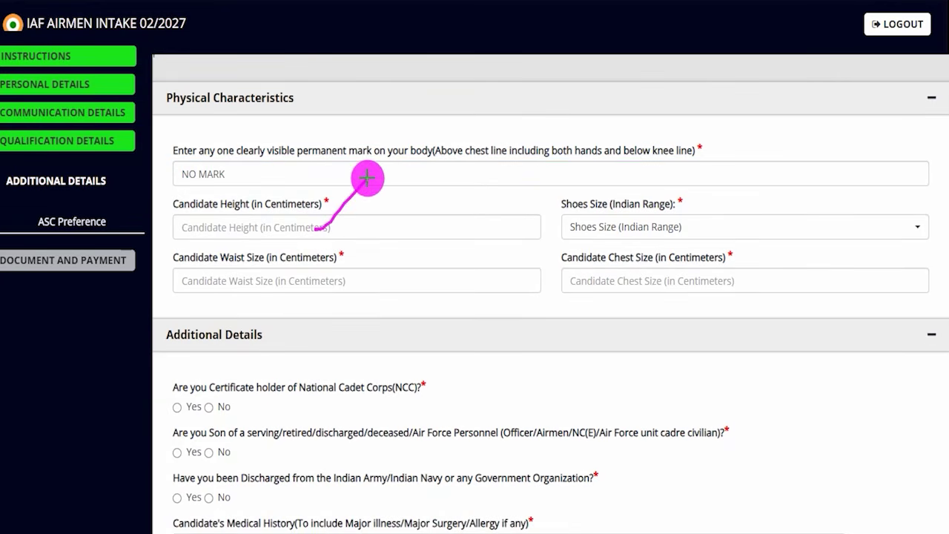
left_click(608, 227)
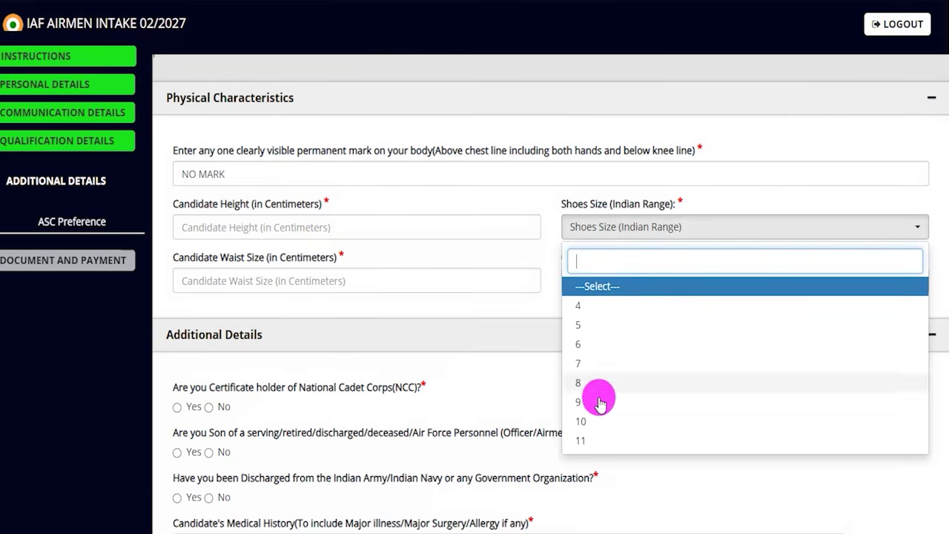
left_click(590, 400)
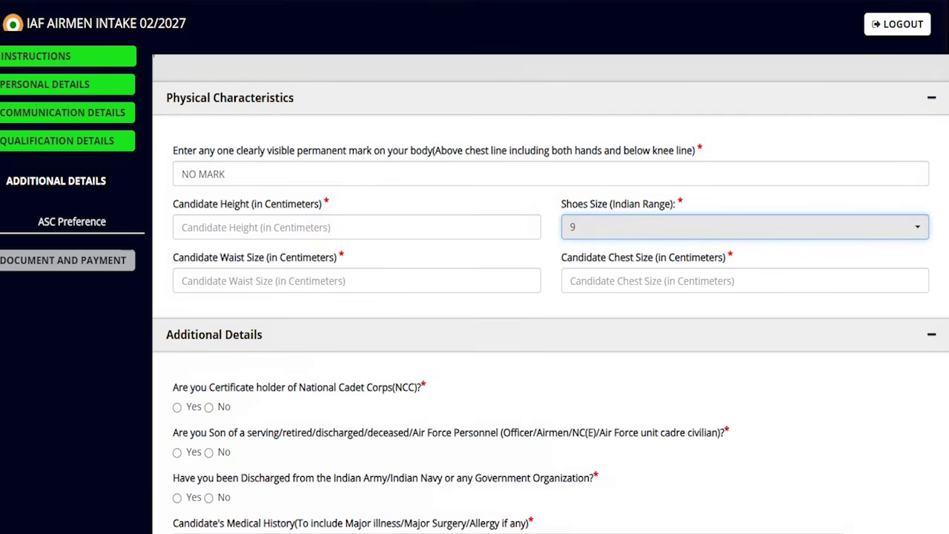
key("ctrl+2")
left_click_drag(313, 280, 346, 247)
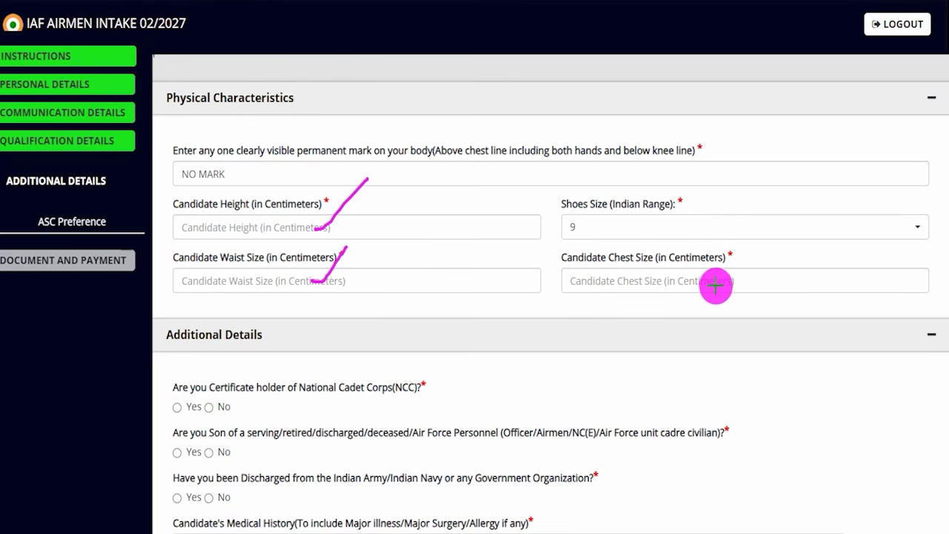
left_click_drag(719, 281, 765, 226)
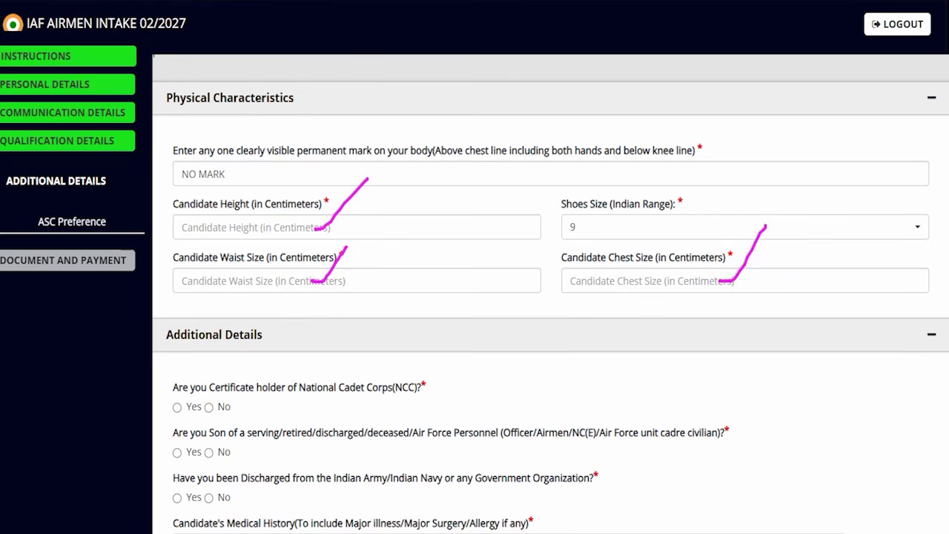
key("Escape")
Step: Look over the certificate type and number fields for NCC holders, and answer No to holding a National Cadet Corps certificate
scroll(286, 314, "down", 3)
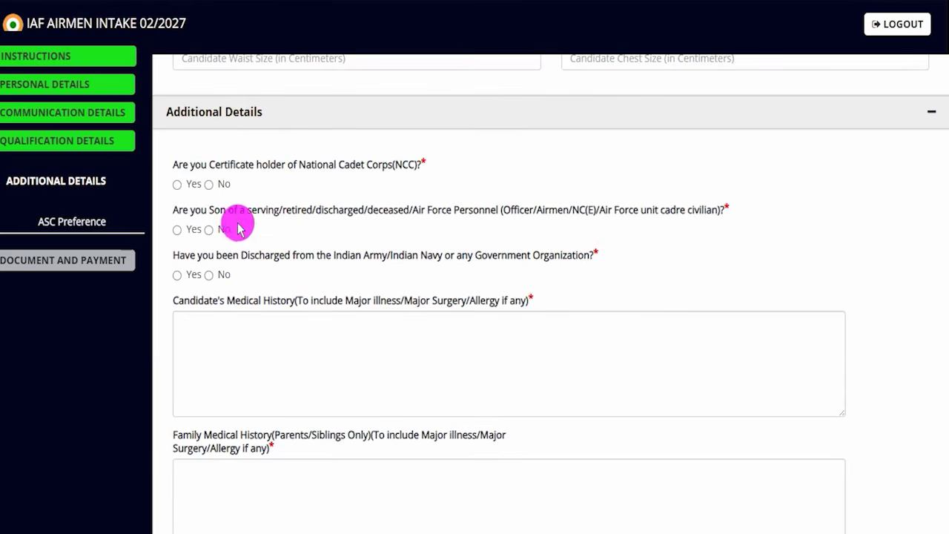
left_click_drag(239, 164, 305, 165)
left_click(179, 187)
left_click(258, 236)
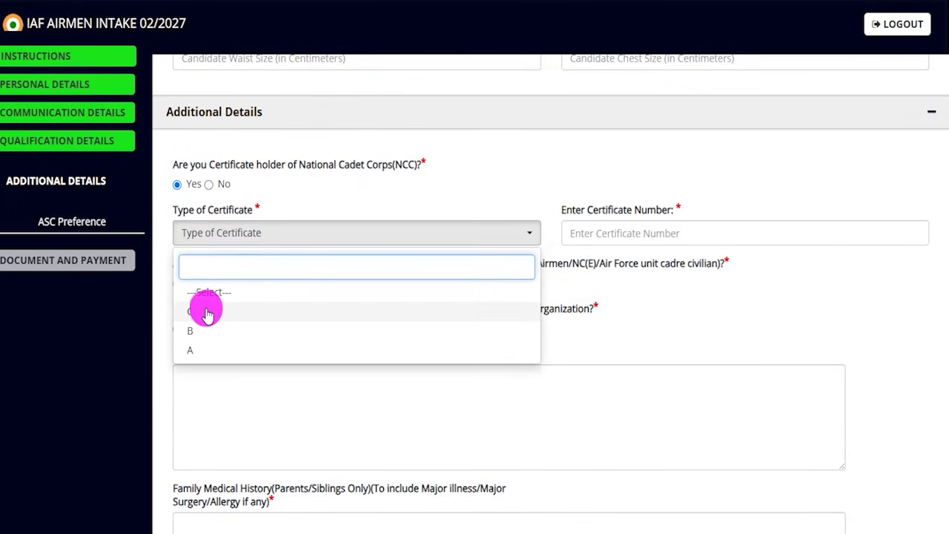
left_click(629, 232)
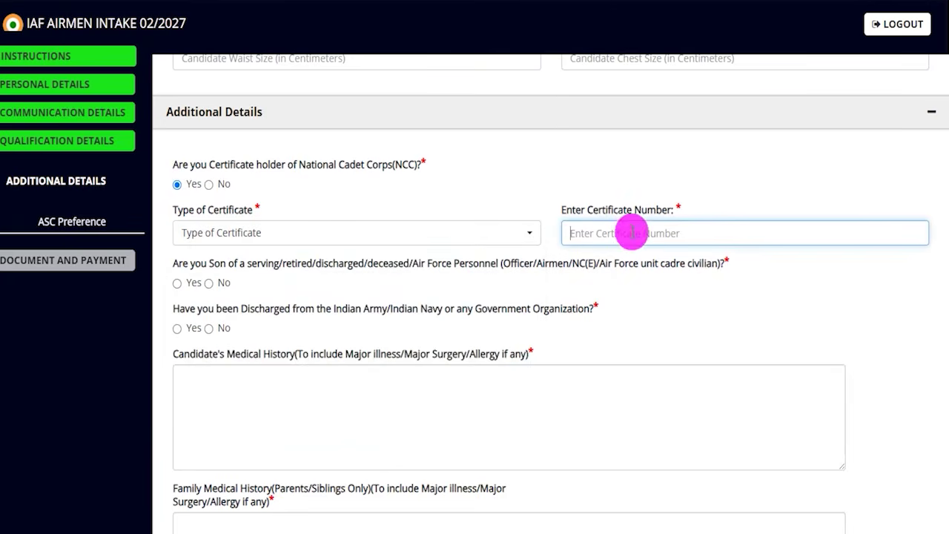
left_click(212, 188)
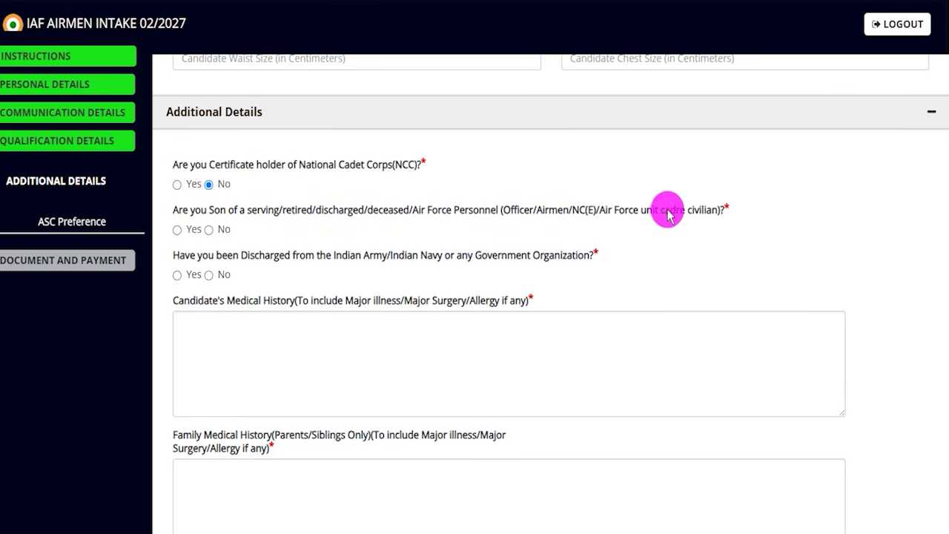
Step: Answer No to being a son of Air Force personnel and No to being discharged from the Army, Navy or a government organization
left_click(177, 230)
left_click(208, 231)
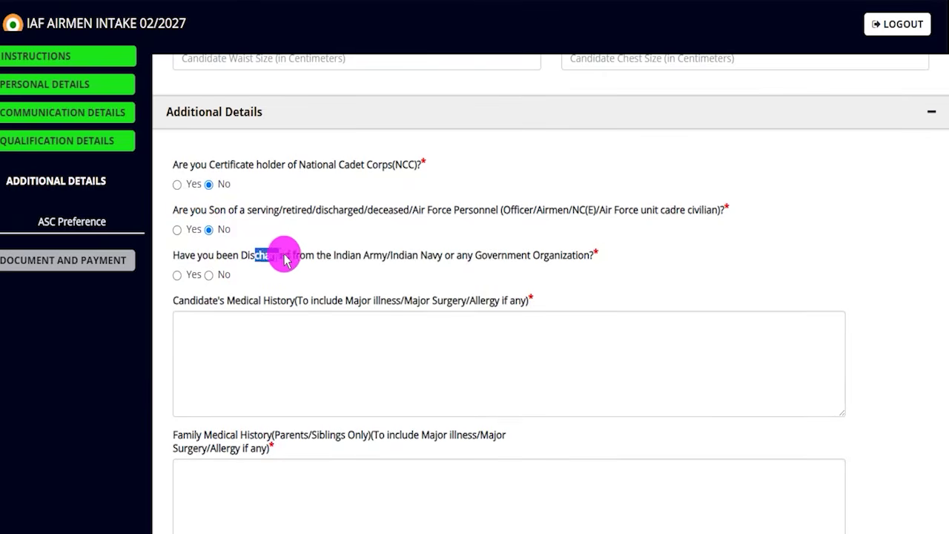
left_click_drag(341, 255, 516, 255)
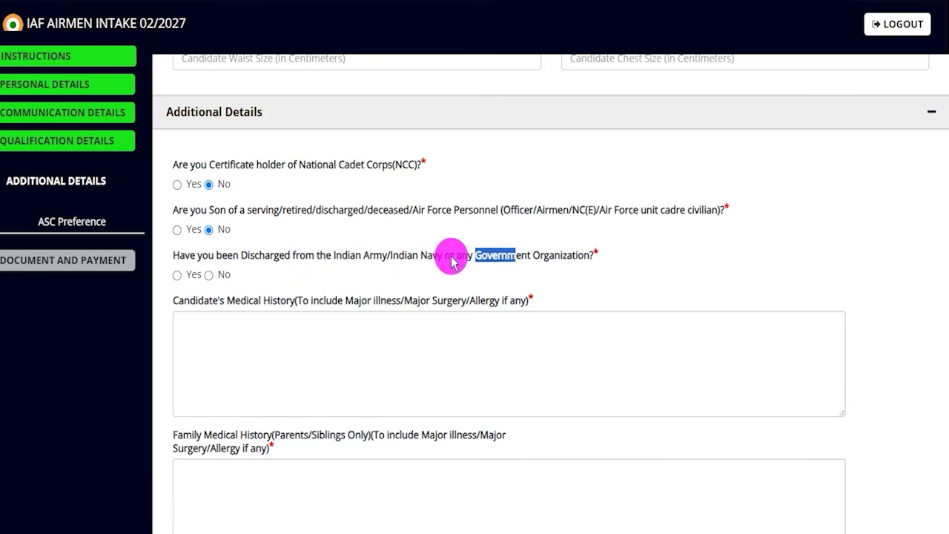
left_click(177, 275)
left_click(207, 320)
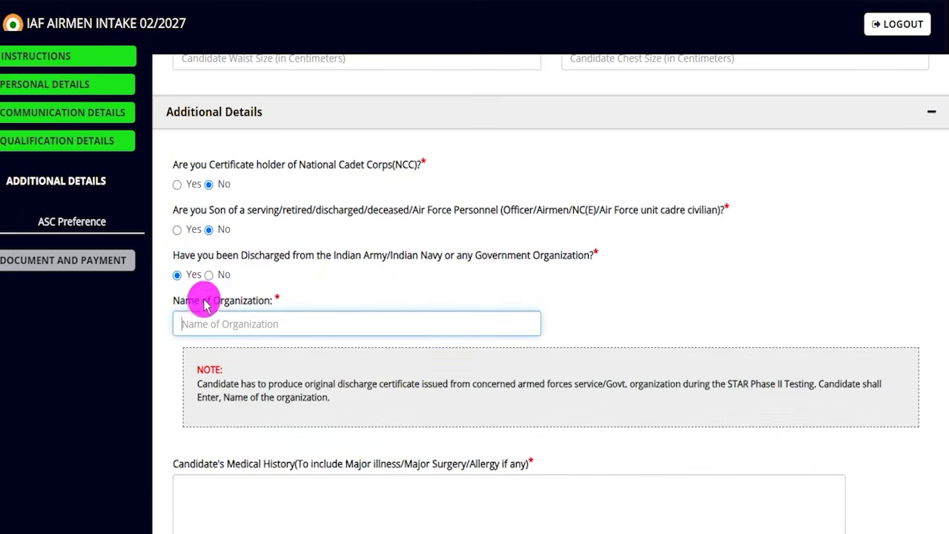
left_click(209, 275)
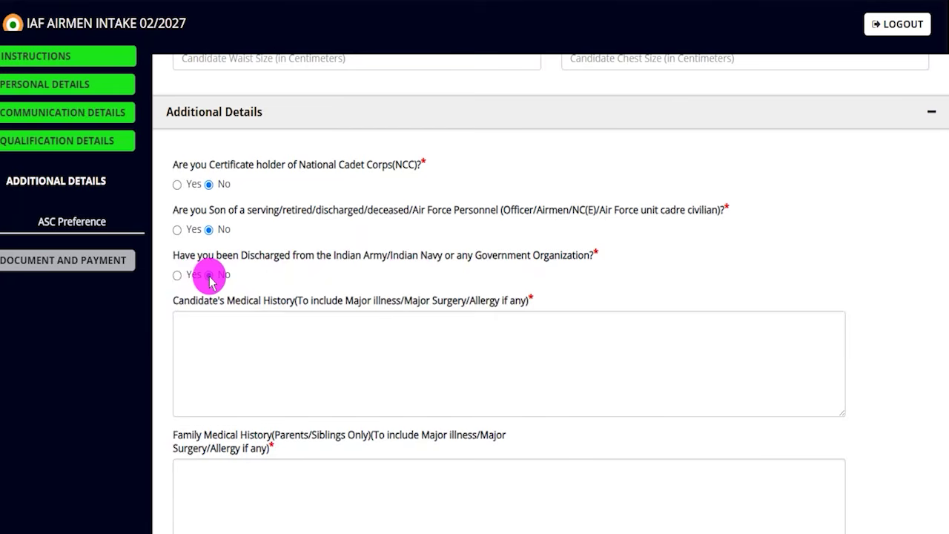
Step: Examine the candidate's medical history and family medical history fields under Additional Details
scroll(282, 317, "down", 2)
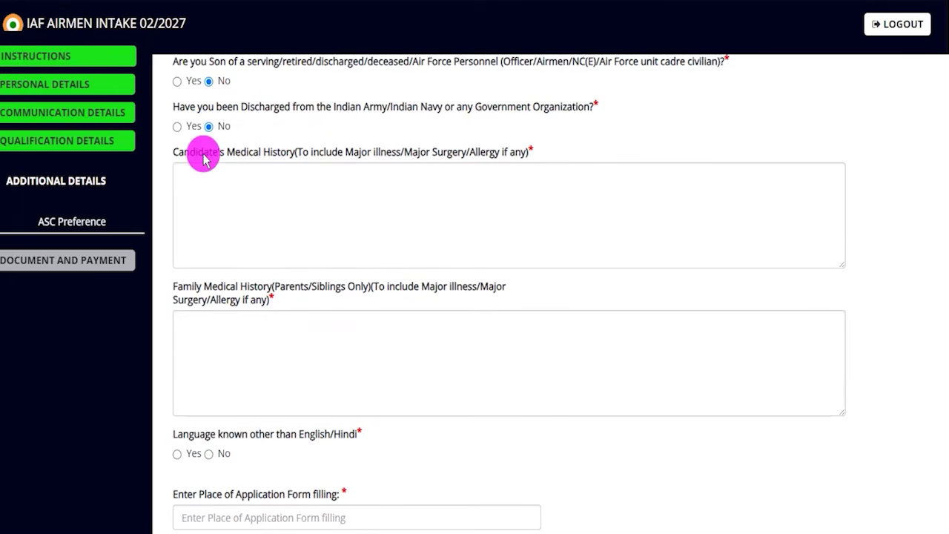
left_click_drag(192, 152, 263, 152)
left_click(264, 176)
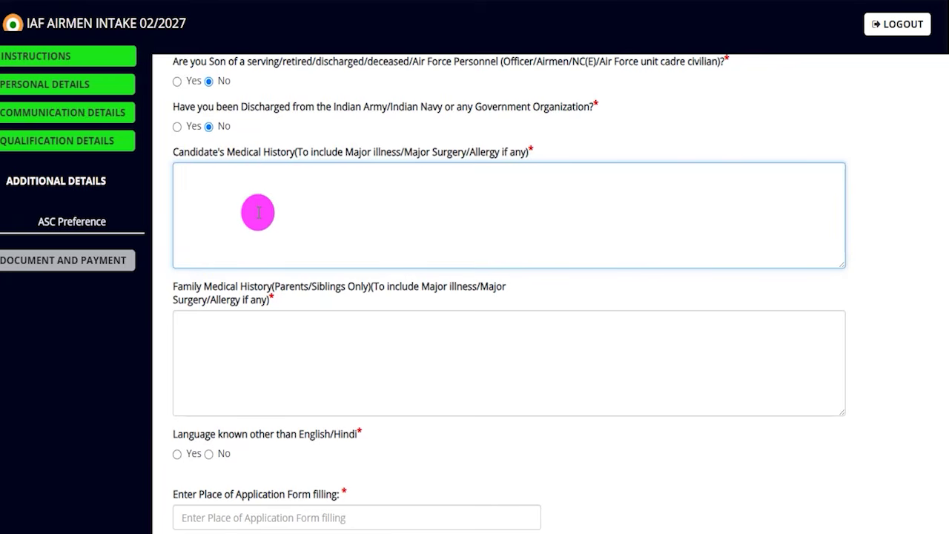
left_click_drag(191, 292, 256, 291)
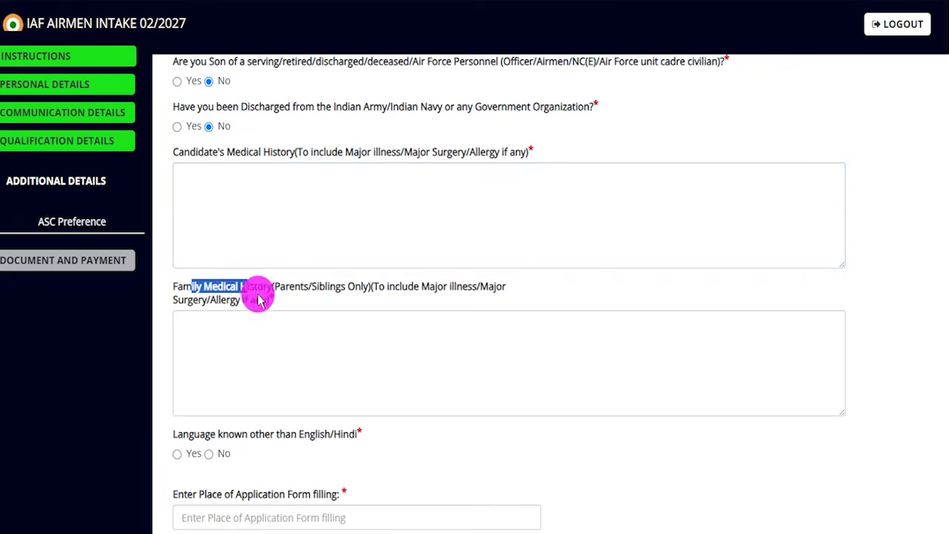
left_click(265, 328)
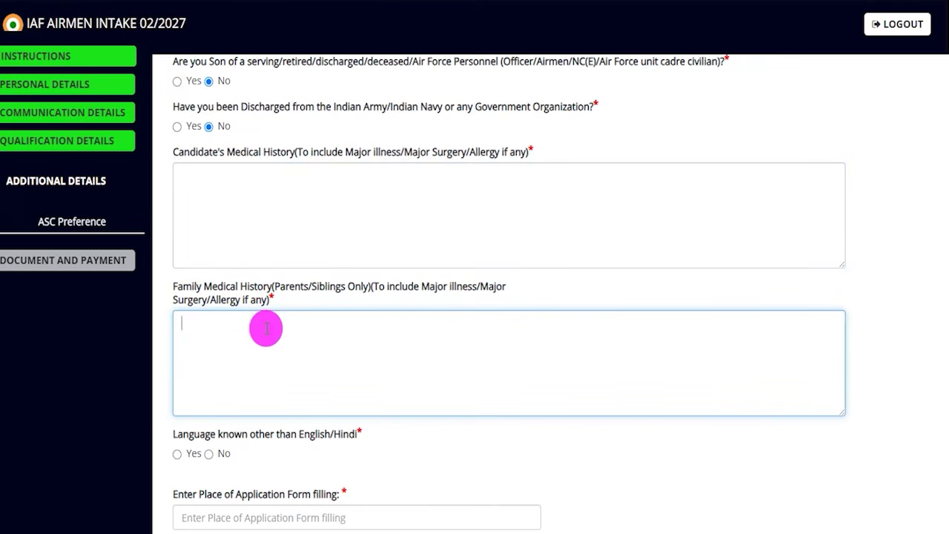
Step: Look at the field for specifying another language, and answer No to knowing a language other than English/Hindi
scroll(267, 328, "down", 3)
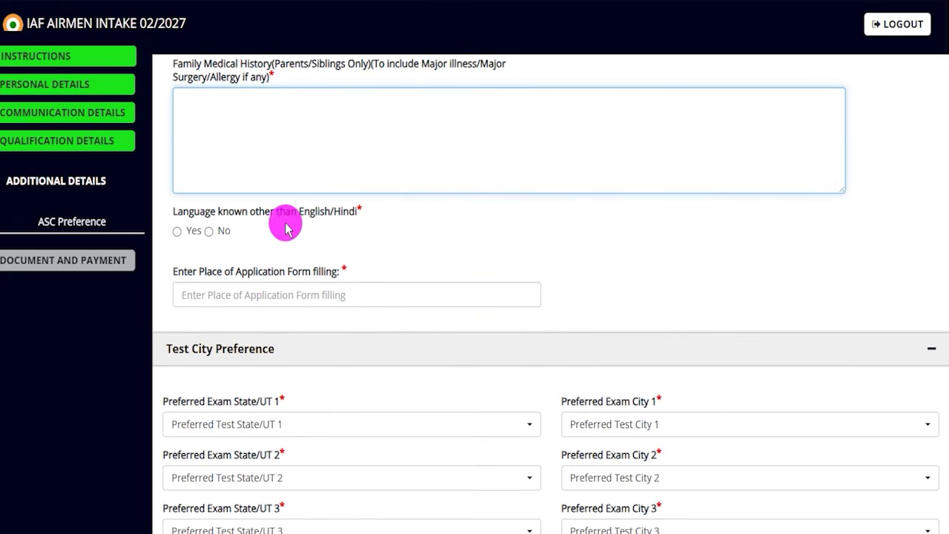
left_click_drag(299, 214, 334, 213)
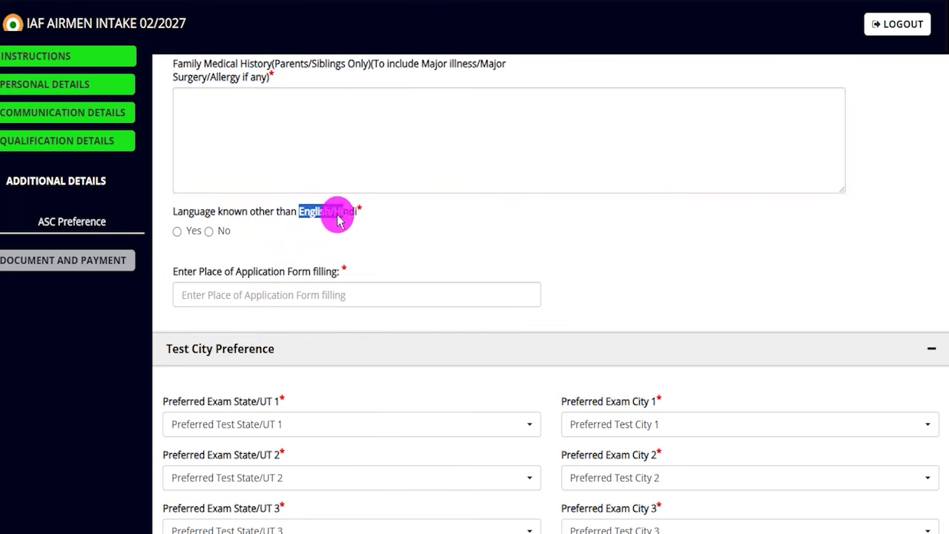
left_click(177, 232)
left_click(227, 295)
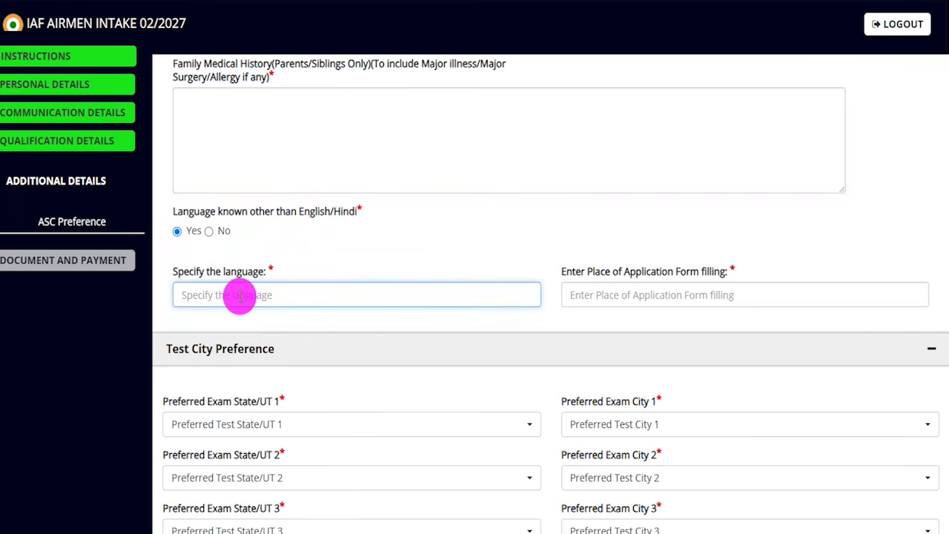
left_click(209, 231)
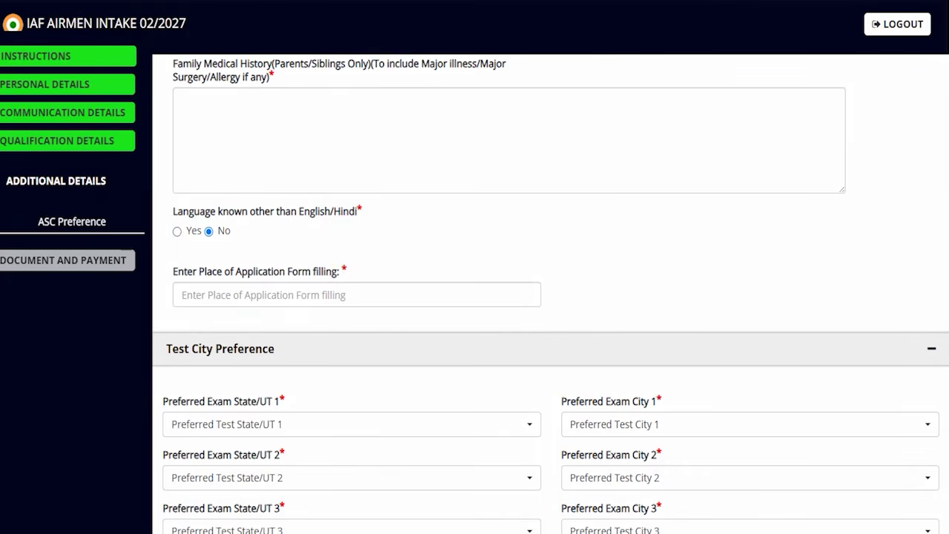
Step: Under Test City Preference, set the first preferred exam state to Uttarakhand and its exam city to Dehradun
scroll(324, 297, "down", 3)
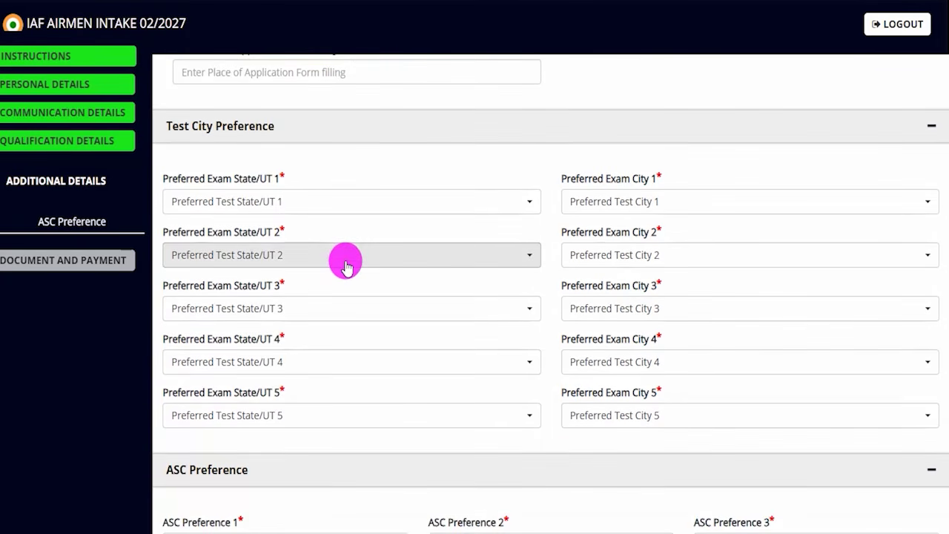
left_click(348, 204)
scroll(249, 415, "down", 5)
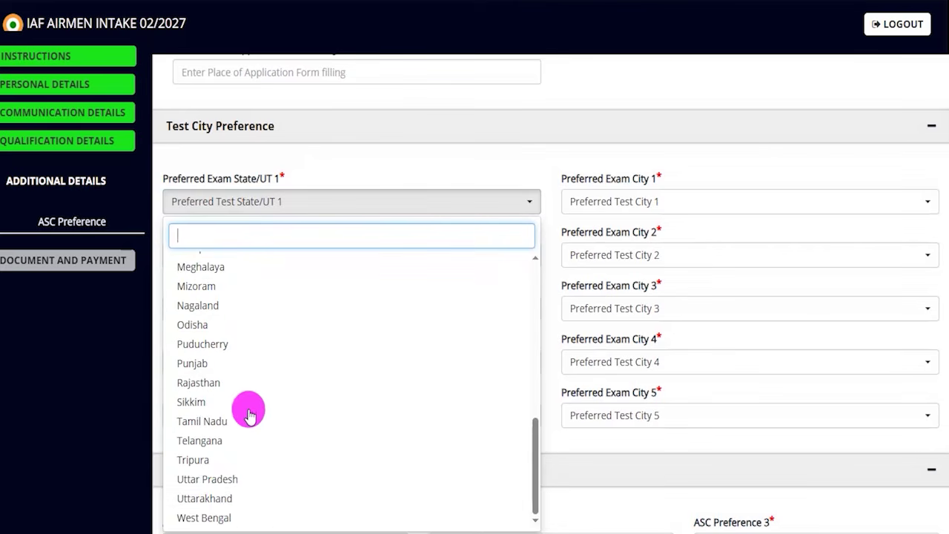
left_click(218, 497)
left_click(632, 200)
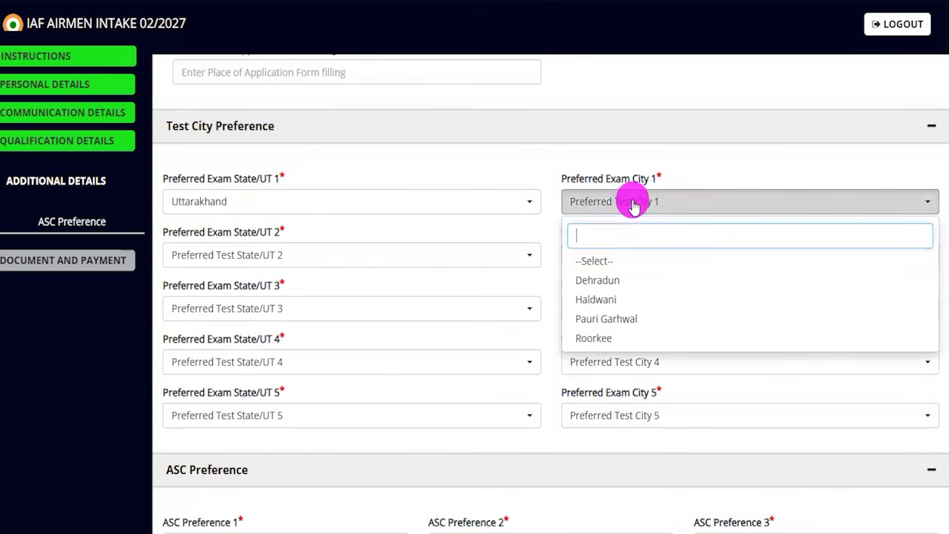
left_click(598, 281)
Step: Set the second preferred exam state to Uttarakhand and its exam city to Roorkee
left_click(252, 256)
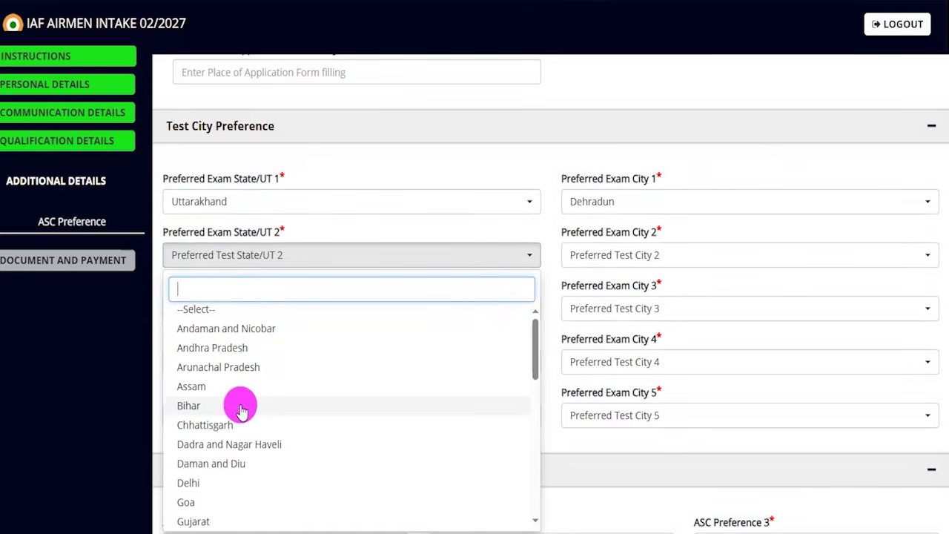
scroll(226, 464, "down", 10)
left_click(214, 496)
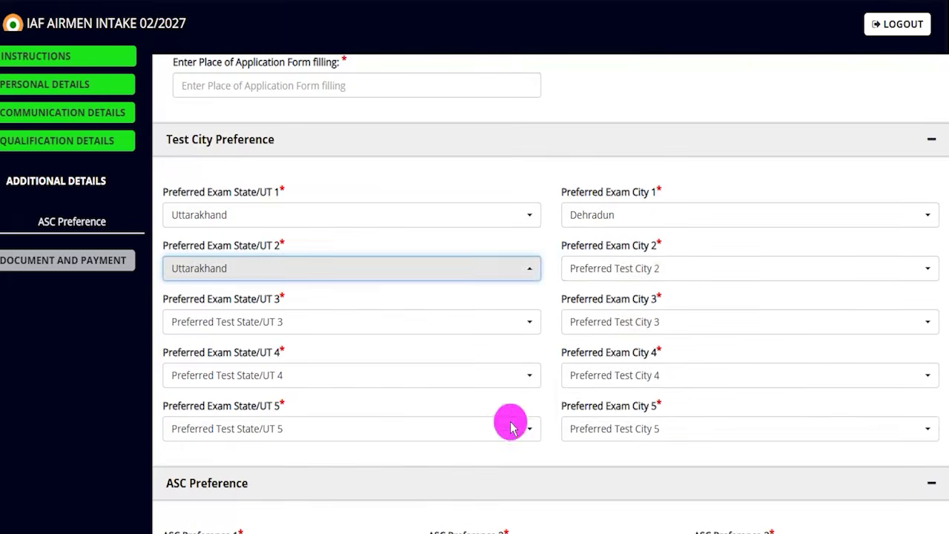
left_click(587, 268)
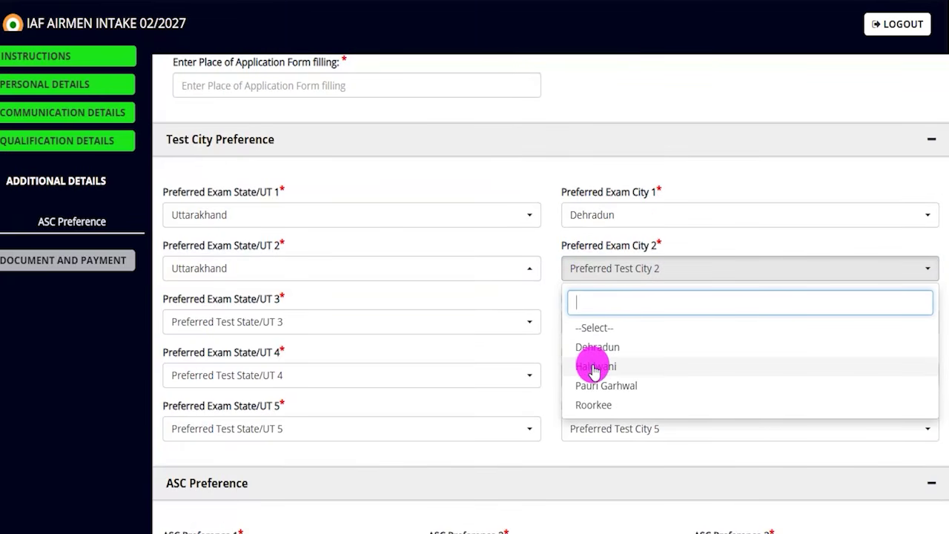
left_click(597, 404)
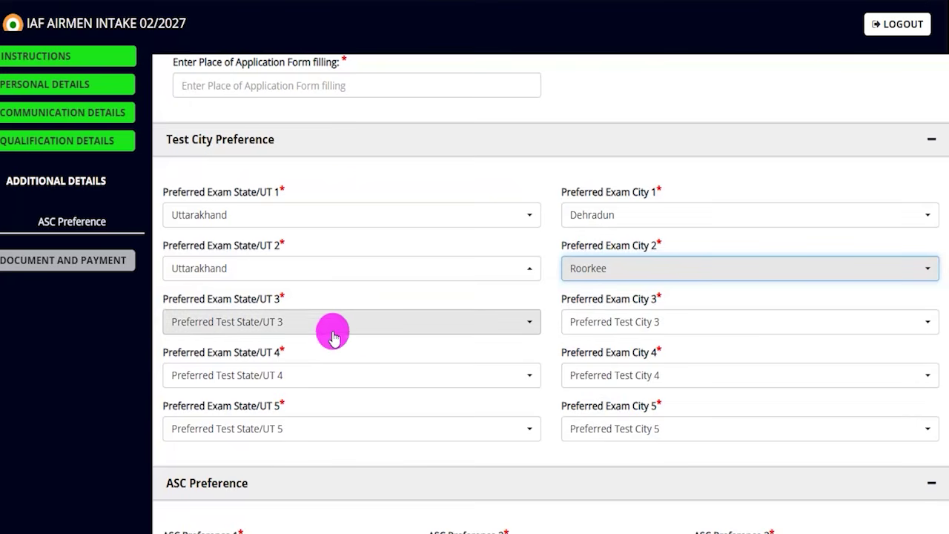
Step: Under ASC Preference, set preference 1 to 2 ASC (New Delhi) and preference 2 to 1 ASC (Ambala, Haryana)
scroll(509, 452, "down", 4)
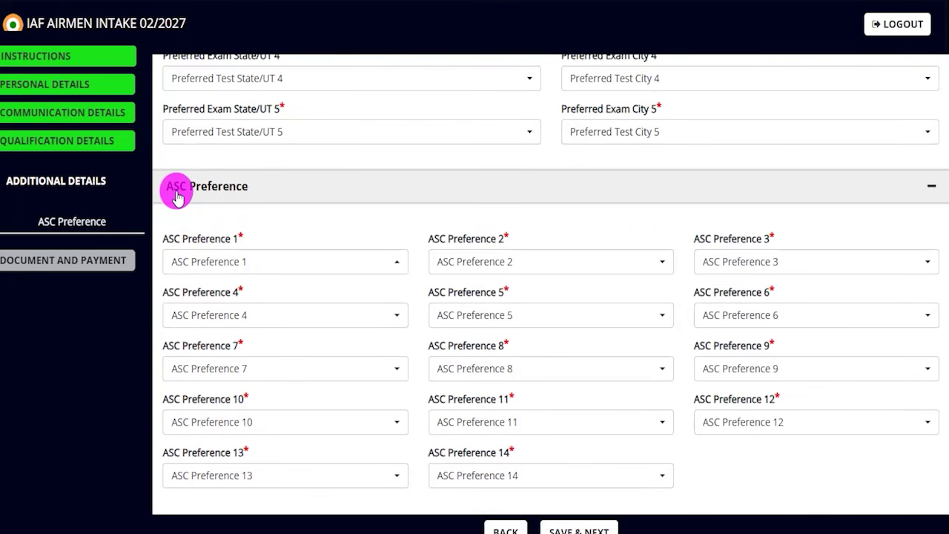
scroll(413, 235, "down", 1)
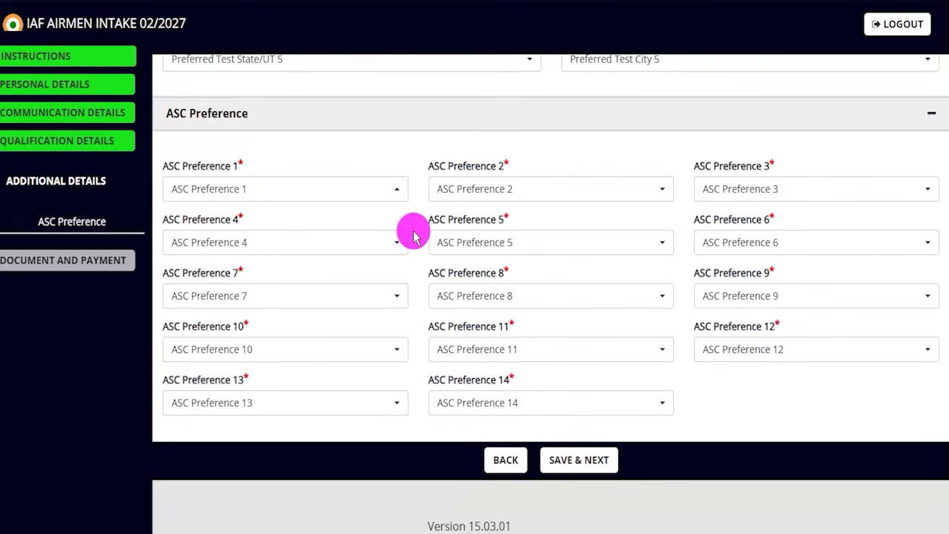
left_click(330, 194)
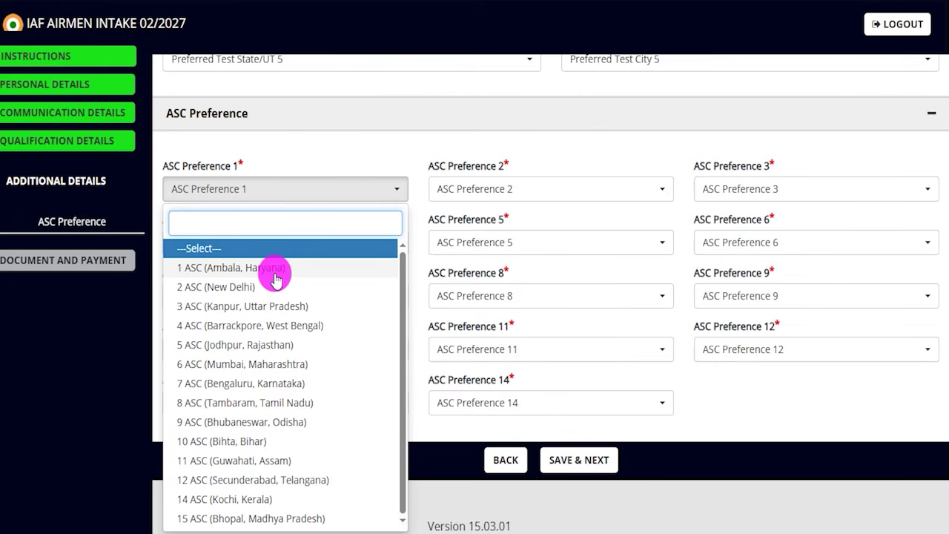
left_click(218, 287)
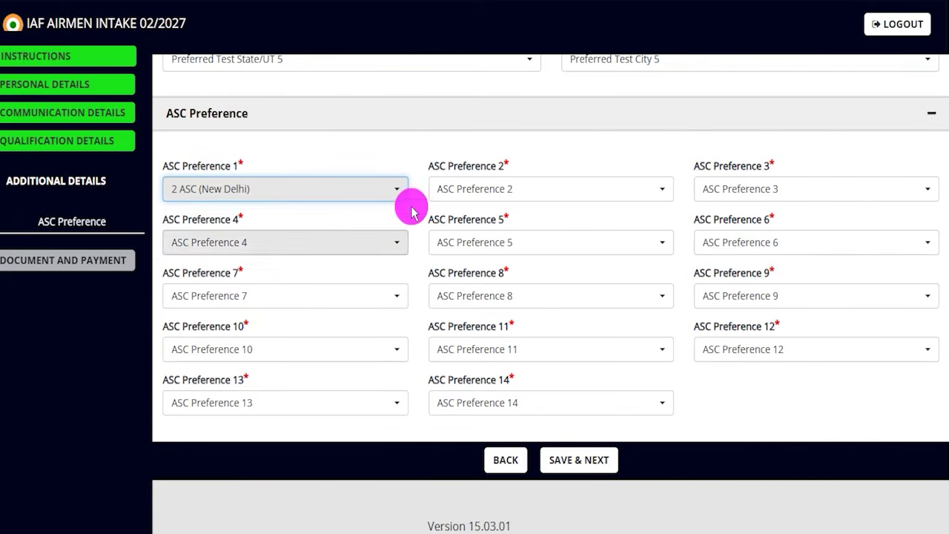
left_click(466, 189)
left_click(494, 266)
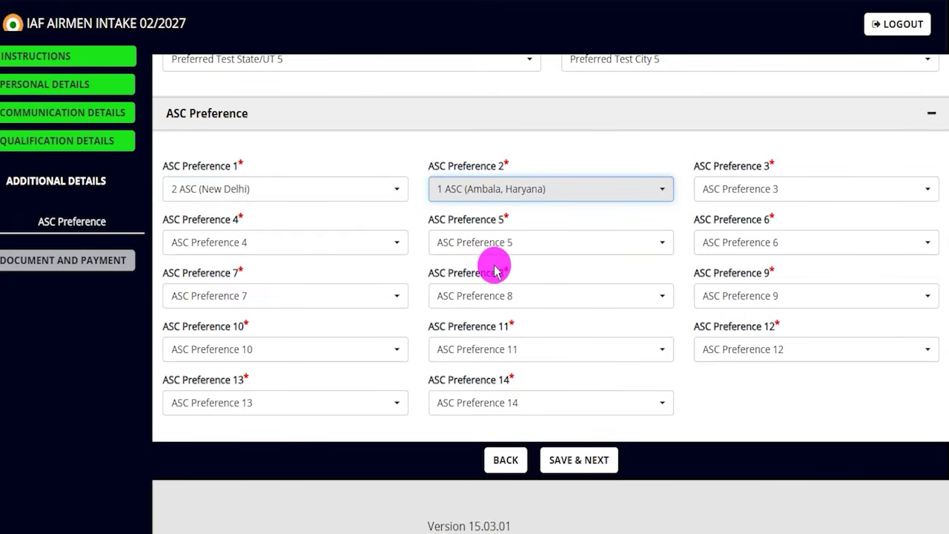
Step: Set ASC preference 3 to 3 ASC (Kanpur, Uttar Pradesh) and preference 4 to 5 ASC (Jodhpur, Rajasthan)
left_click(713, 191)
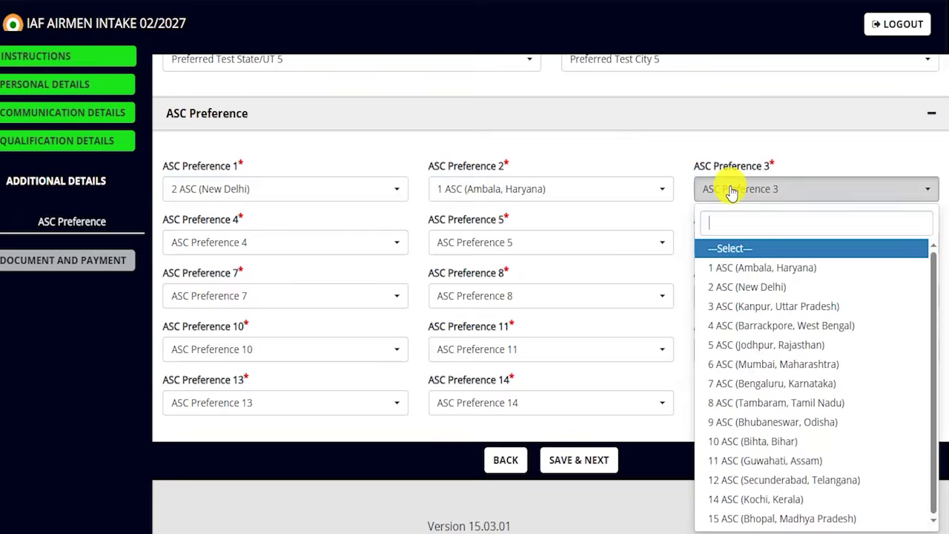
left_click(751, 312)
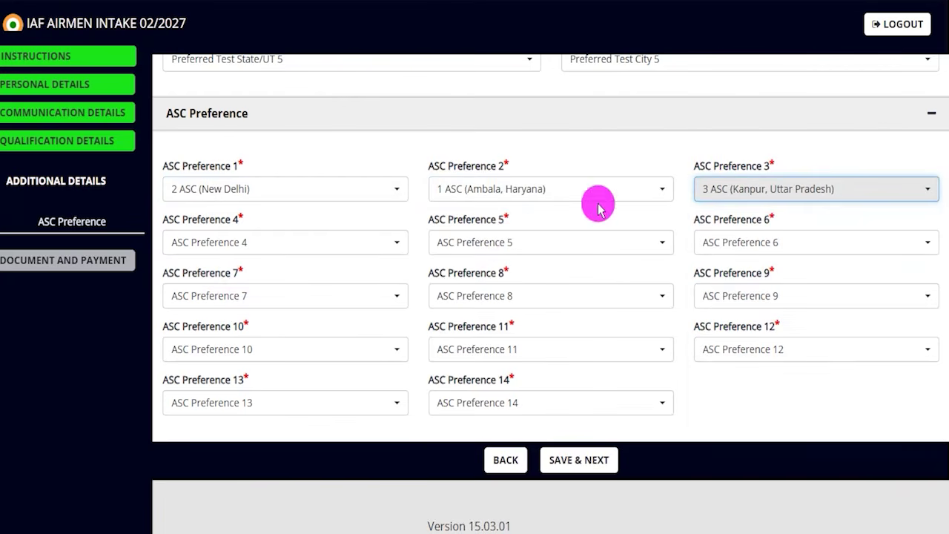
left_click(269, 249)
left_click(256, 397)
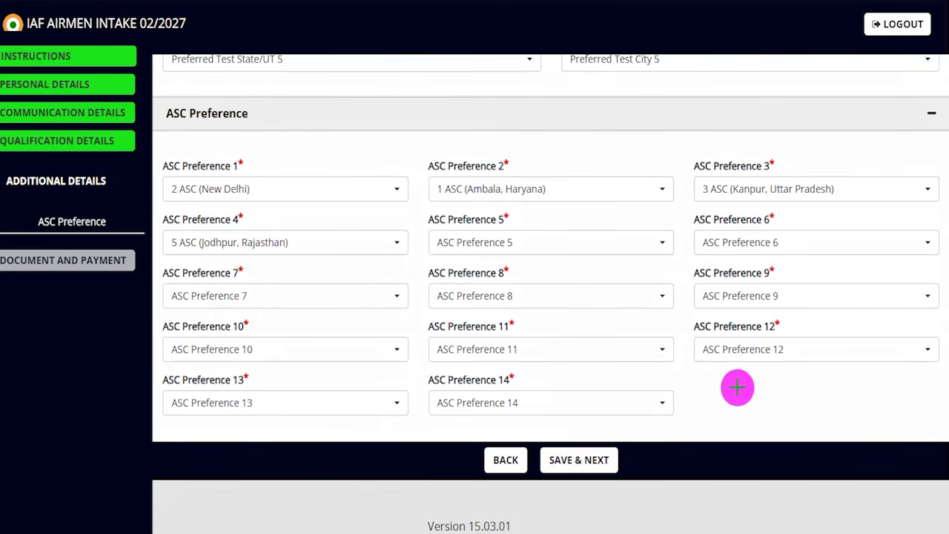
Step: Save the additional details and proceed to the Documents Upload section of Document and Payment
left_click(619, 448)
scroll(313, 339, "down", 5)
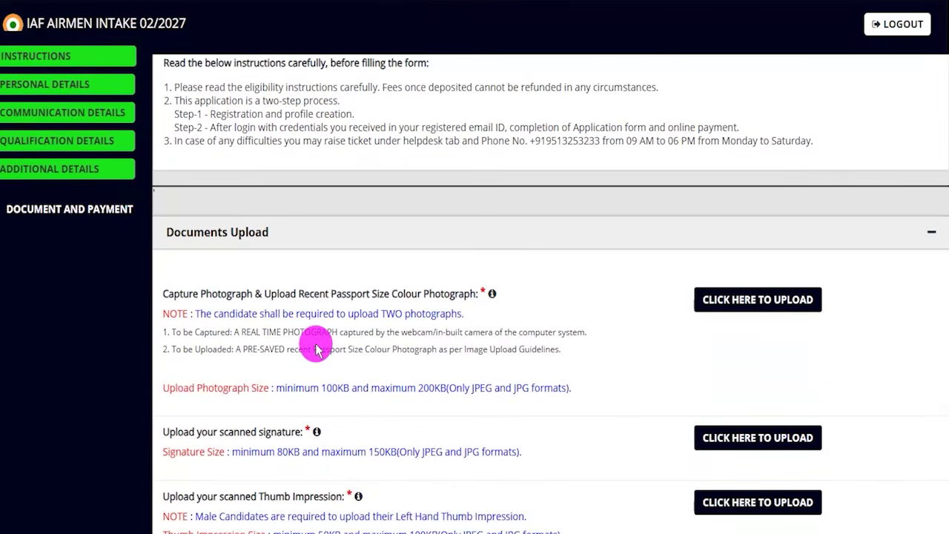
scroll(315, 348, "down", 1)
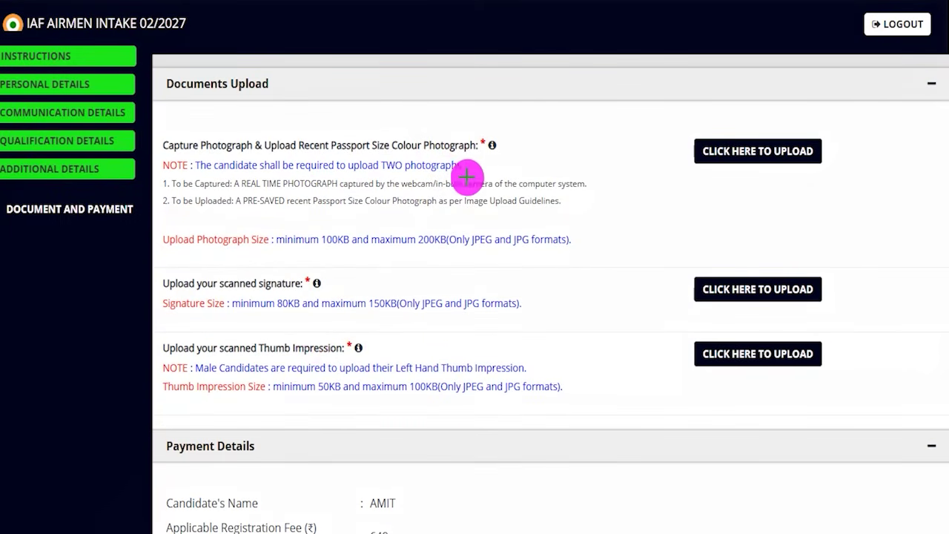
Step: Examine the upload requirements for the photograph, scanned signature and thumb impression, and where each one is uploaded
left_click_drag(505, 148, 536, 110)
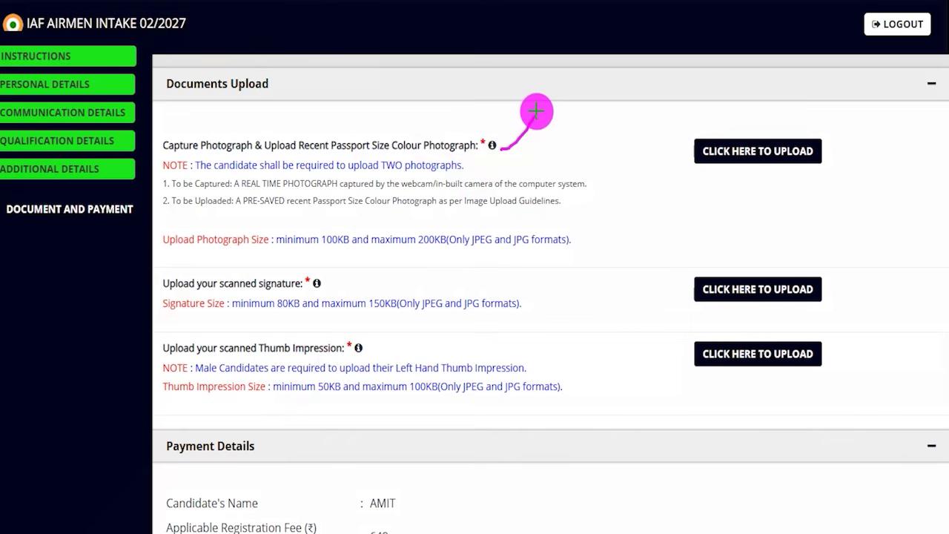
left_click_drag(421, 285, 462, 254)
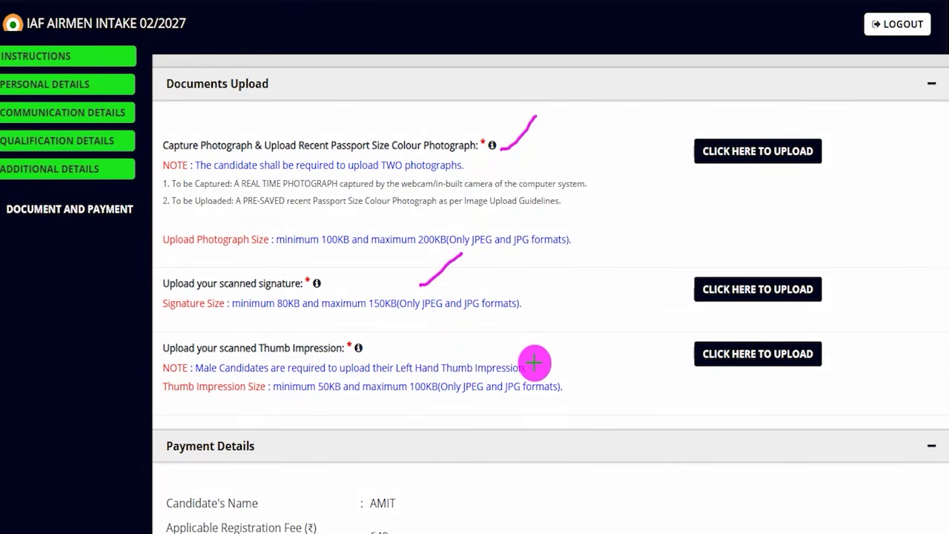
left_click_drag(536, 369, 561, 338)
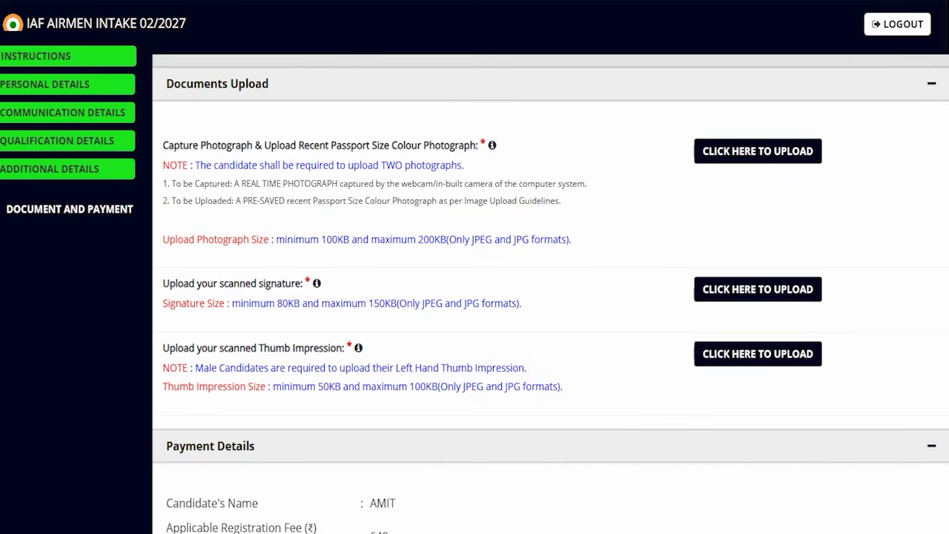
left_click_drag(677, 119, 835, 177)
left_click_drag(664, 255, 850, 311)
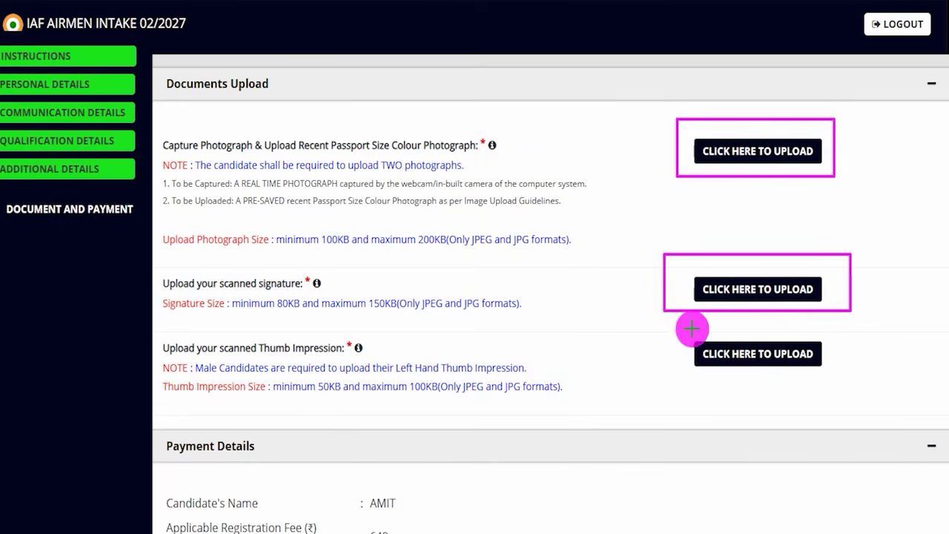
mouse_move(663, 326)
left_mouse_down()
mouse_move(830, 356)
mouse_move(850, 383)
left_mouse_up()
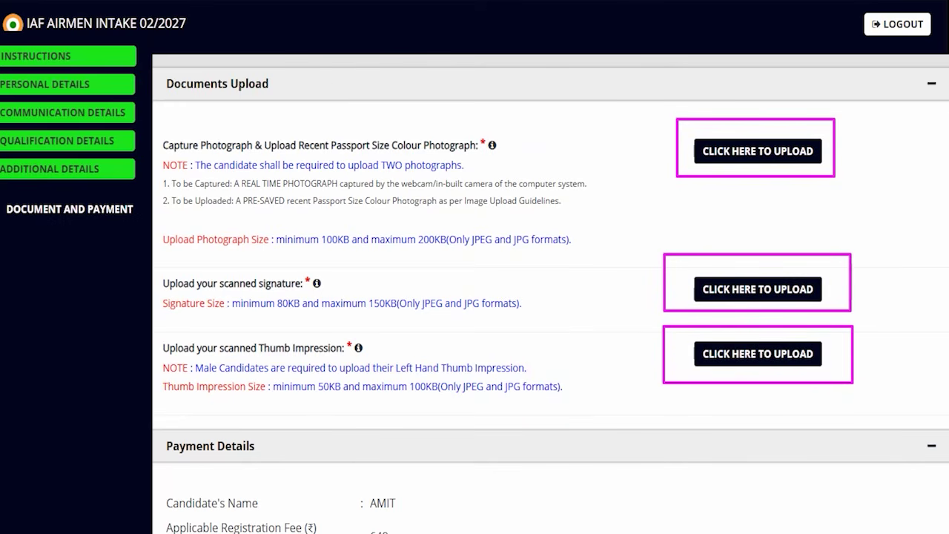
key("Escape")
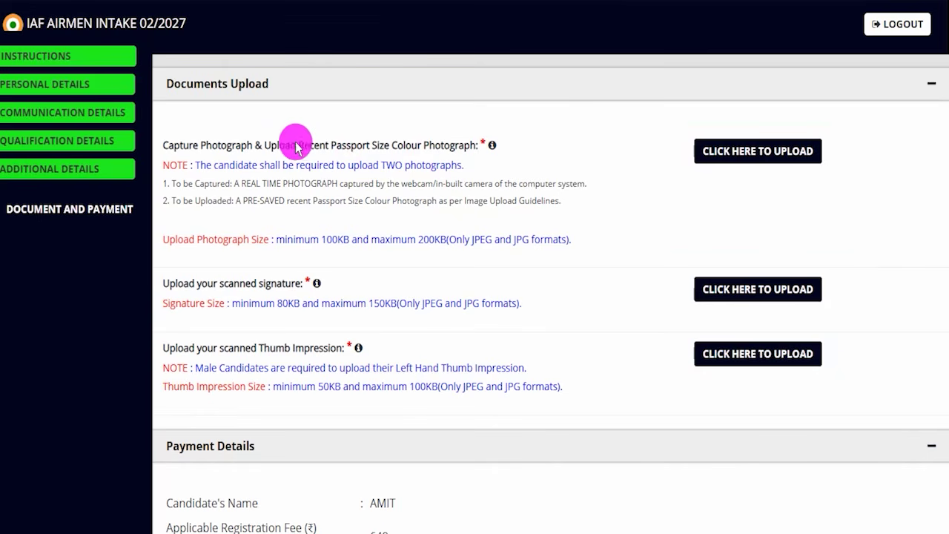
Step: Open the image upload dialog for capturing and uploading the recent passport size colour photograph
left_click_drag(227, 146, 432, 144)
mouse_move(490, 154)
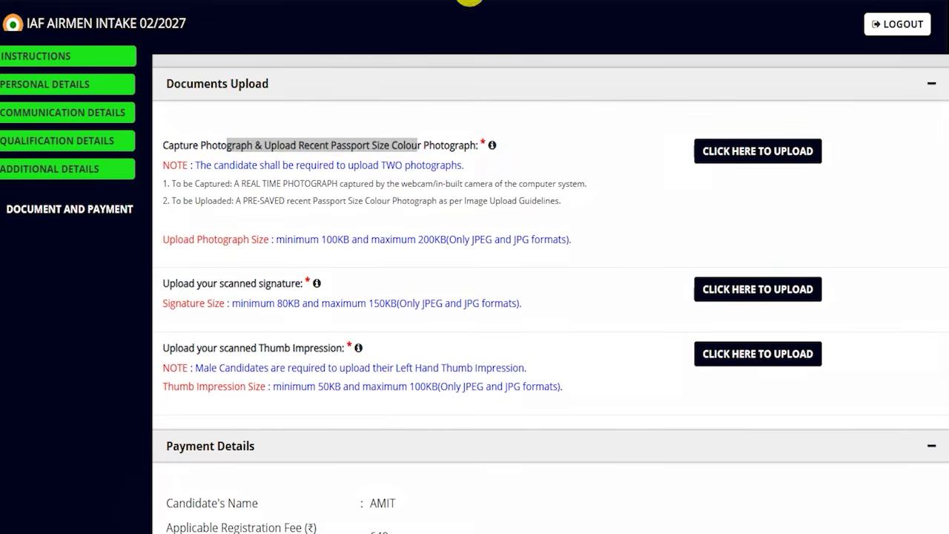
mouse_move(673, 115)
left_mouse_down()
mouse_move(826, 151)
mouse_move(835, 183)
left_mouse_up()
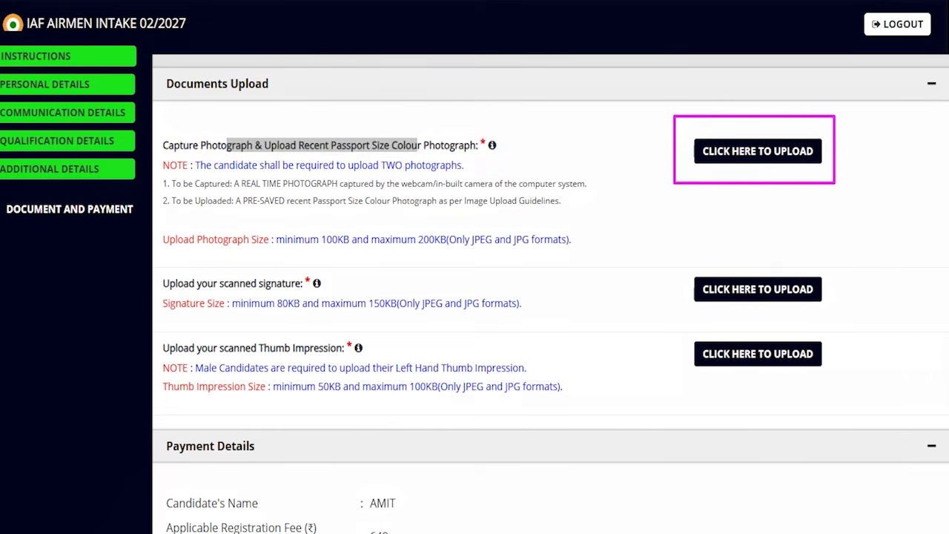
left_click(711, 152)
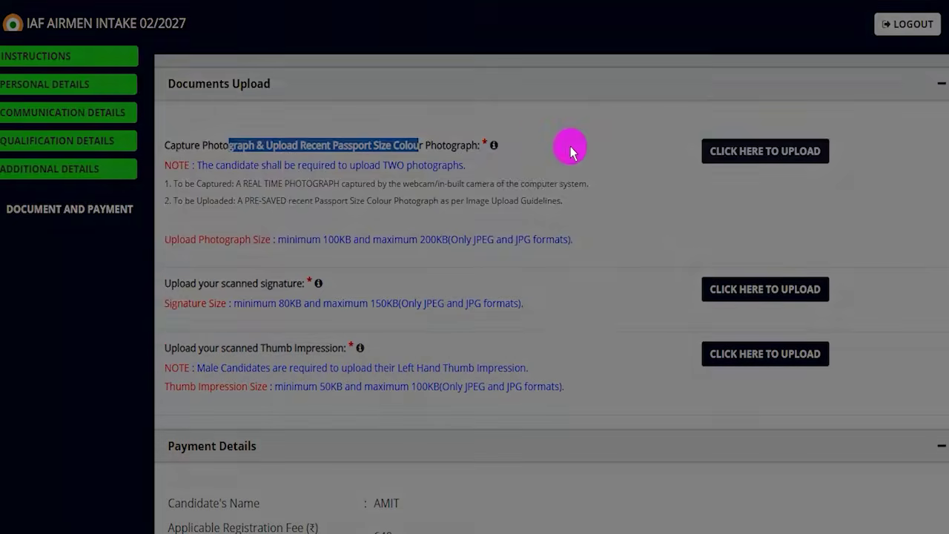
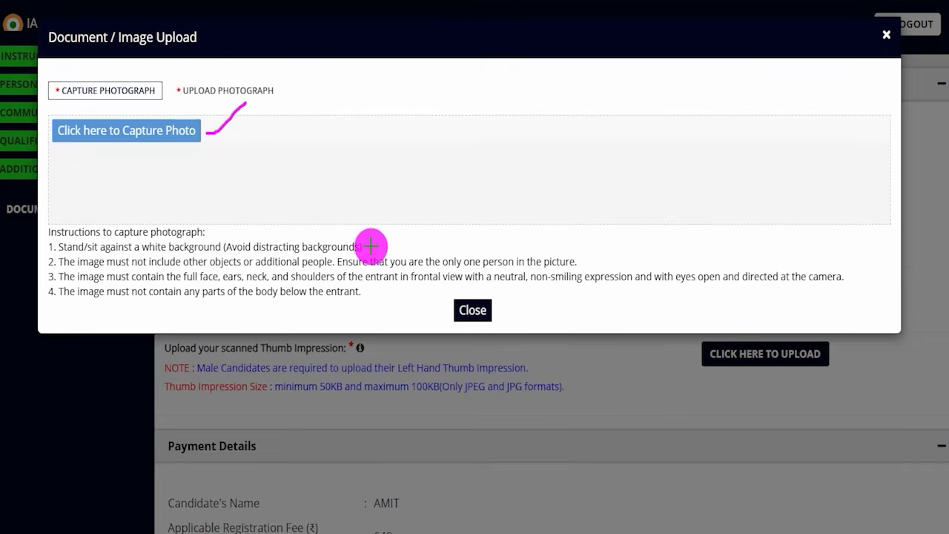
Step: Review the instructions for capturing the real-time photograph, including the background, people in the picture and framing
left_click_drag(370, 245, 401, 203)
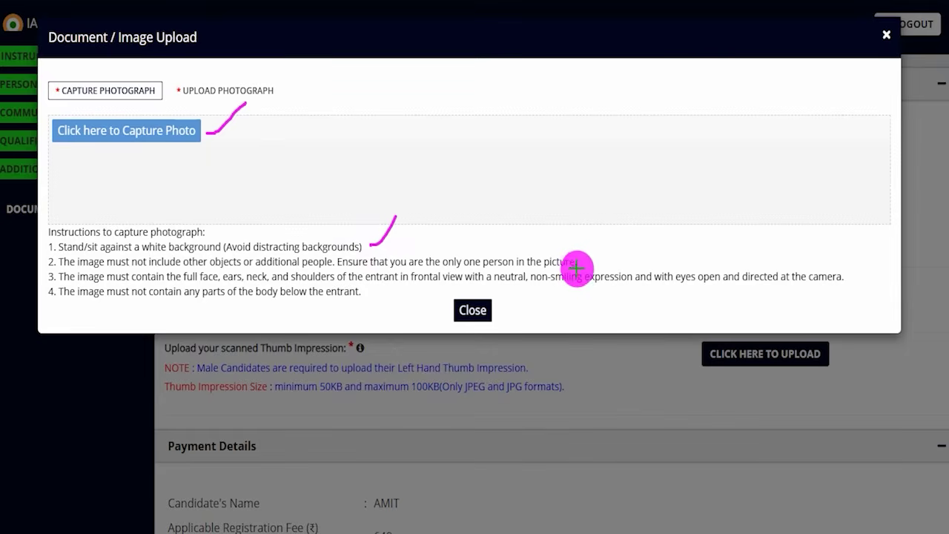
left_click_drag(579, 262, 608, 232)
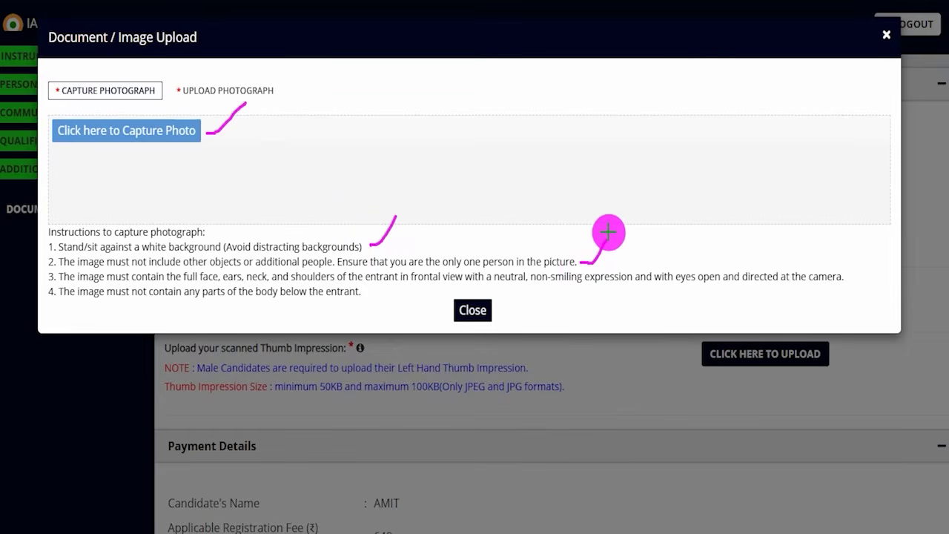
left_click_drag(376, 293, 415, 264)
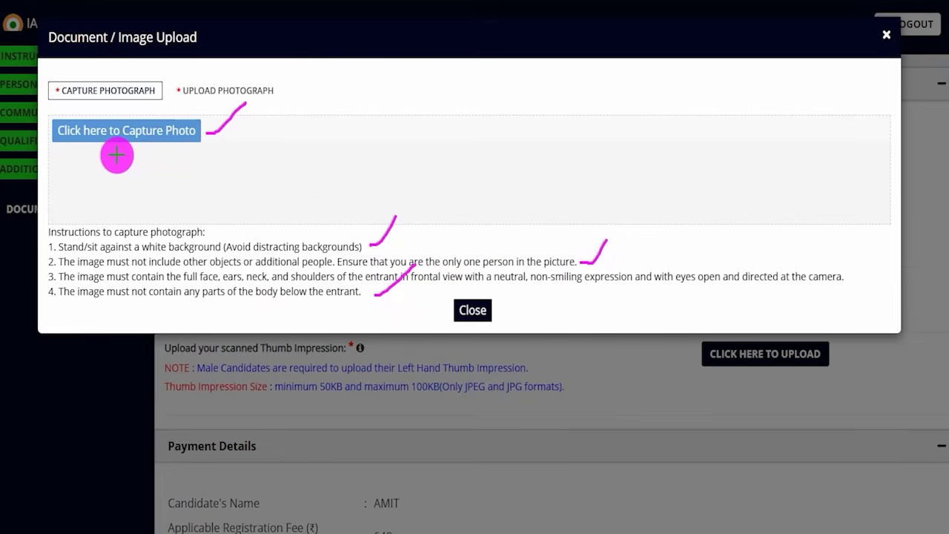
left_click_drag(116, 155, 164, 126)
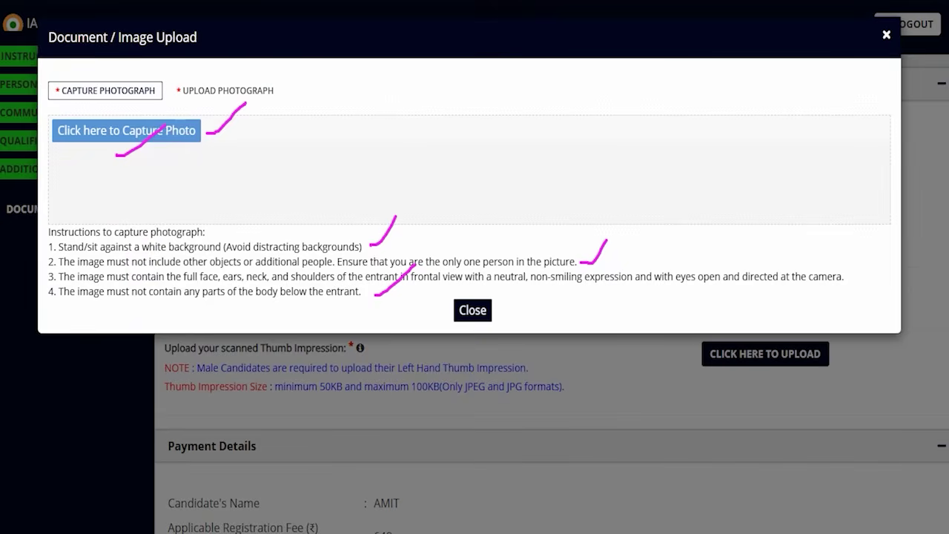
key("e")
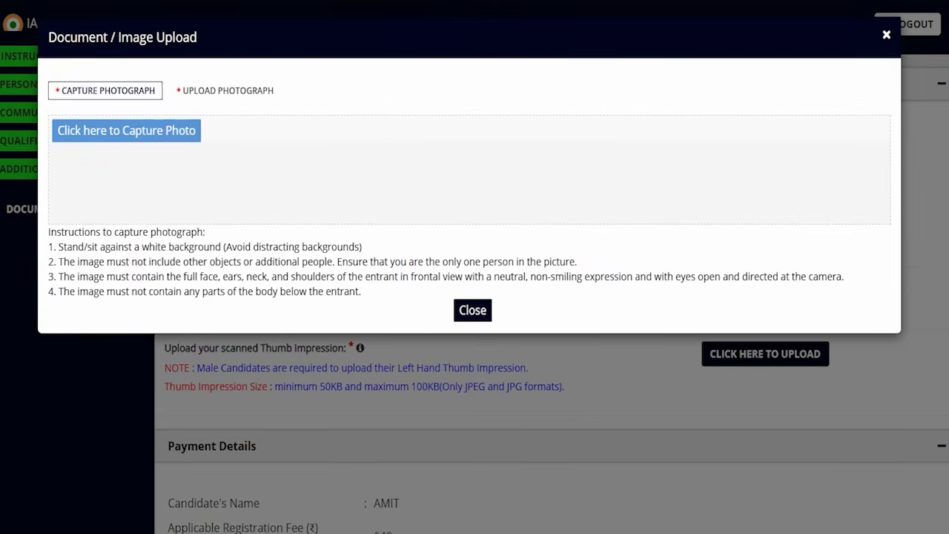
Step: Show the Upload Photograph option and review its background, age, file size, format and dimension requirements
left_click(226, 92)
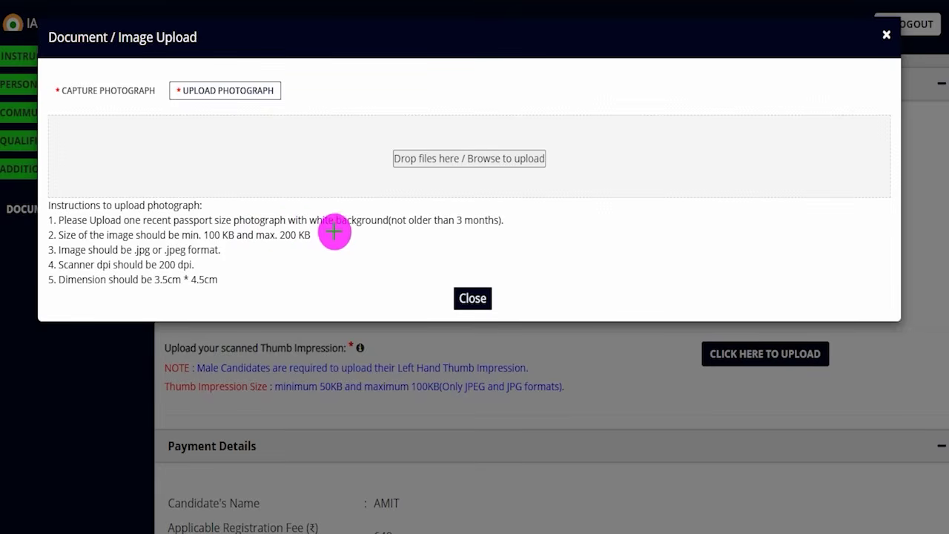
left_click_drag(310, 230, 365, 230)
left_click_drag(440, 230, 489, 231)
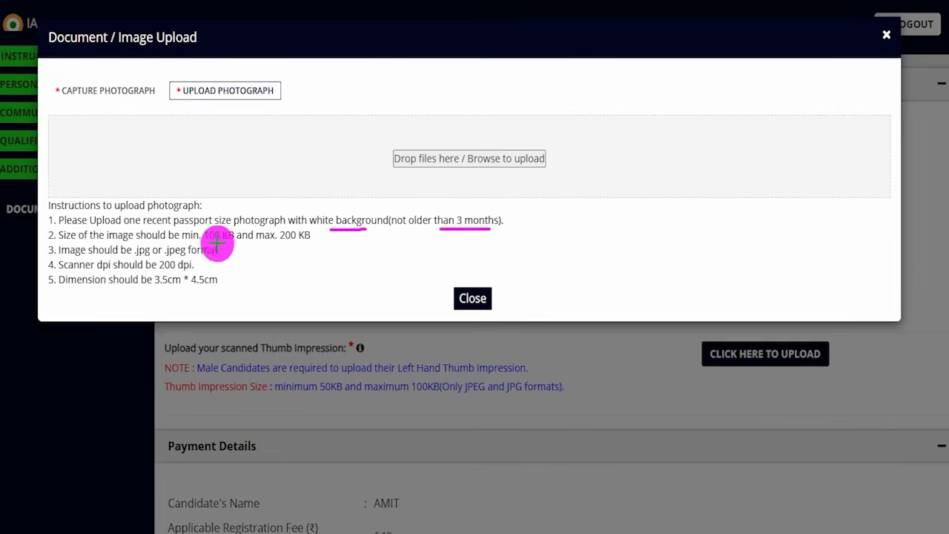
left_click_drag(204, 241, 280, 241)
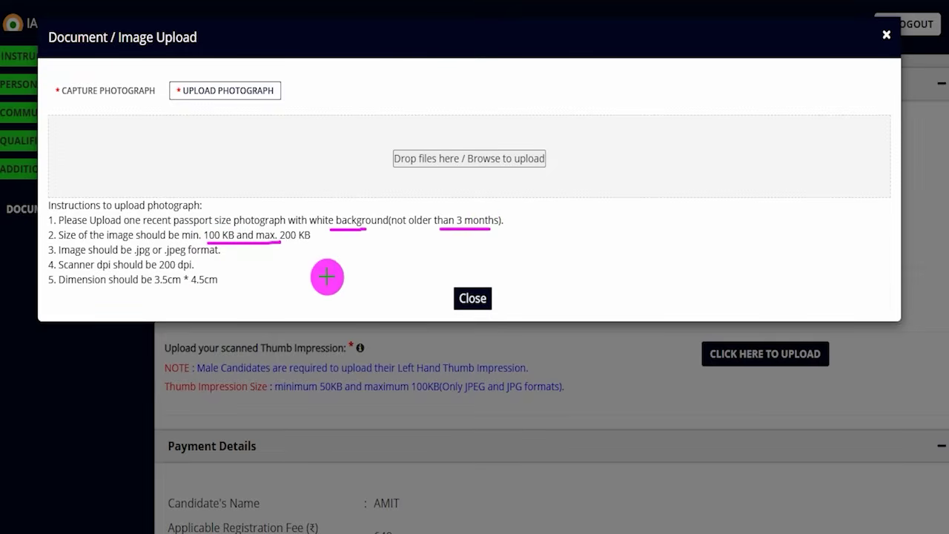
left_click_drag(122, 259, 288, 259)
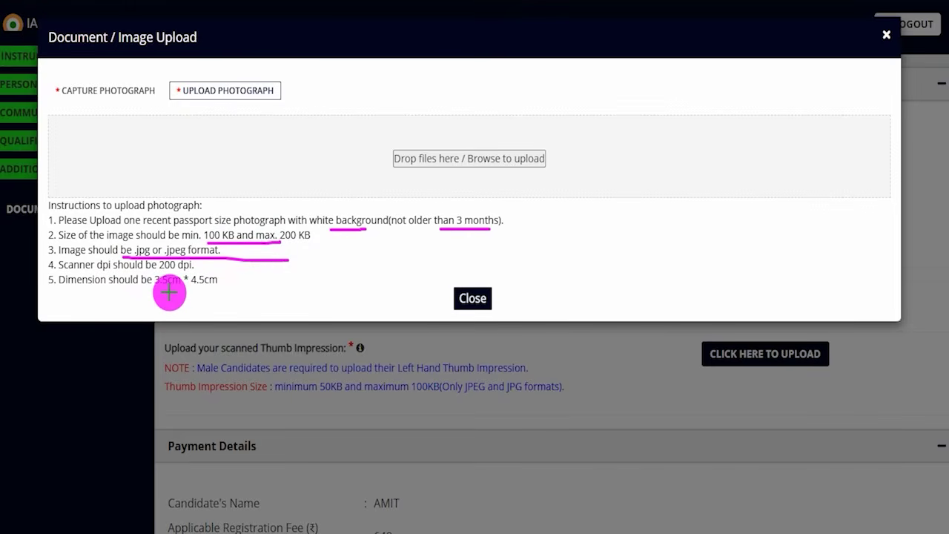
mouse_move(147, 289)
left_mouse_down()
mouse_move(263, 289)
mouse_move(275, 237)
left_mouse_up()
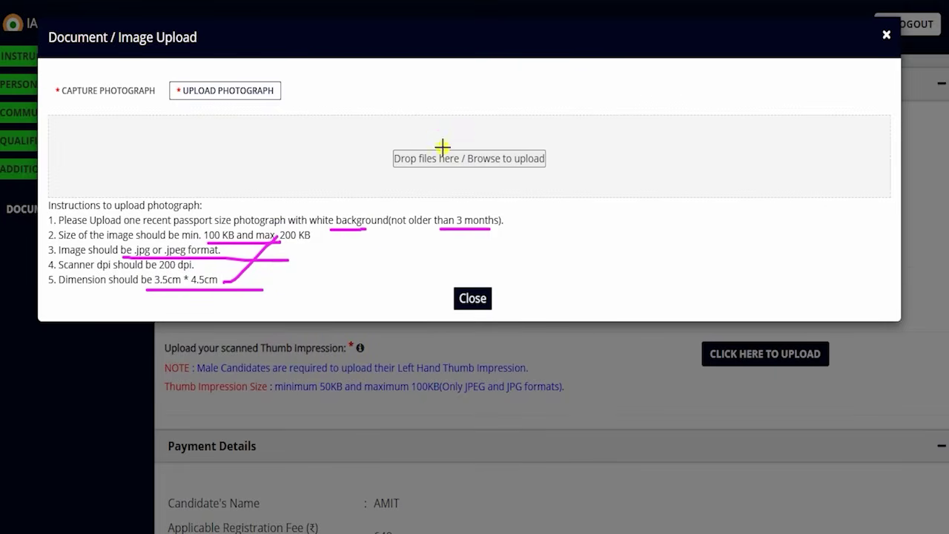
left_click_drag(442, 147, 487, 96)
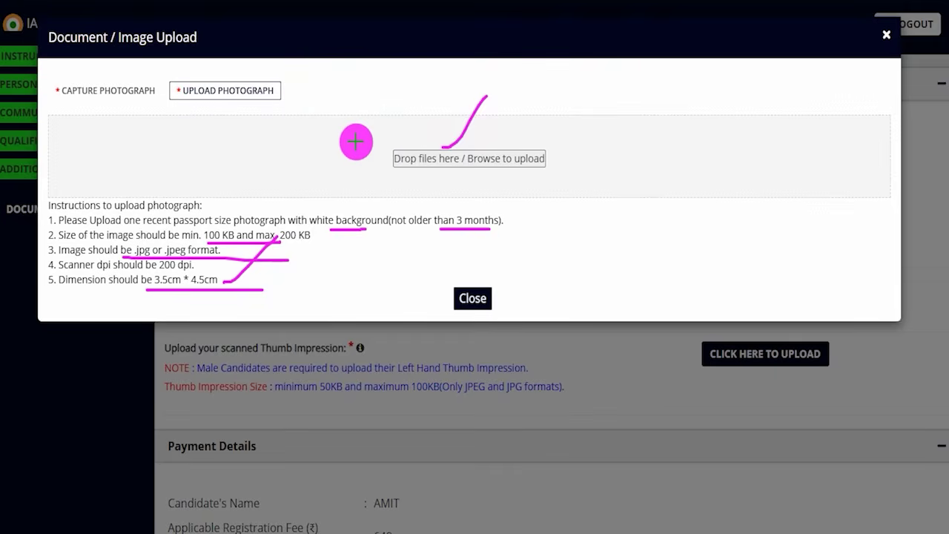
Step: Review the file drop and browse area for the photograph and close the image upload dialog
left_click_drag(338, 163, 387, 114)
key("Escape")
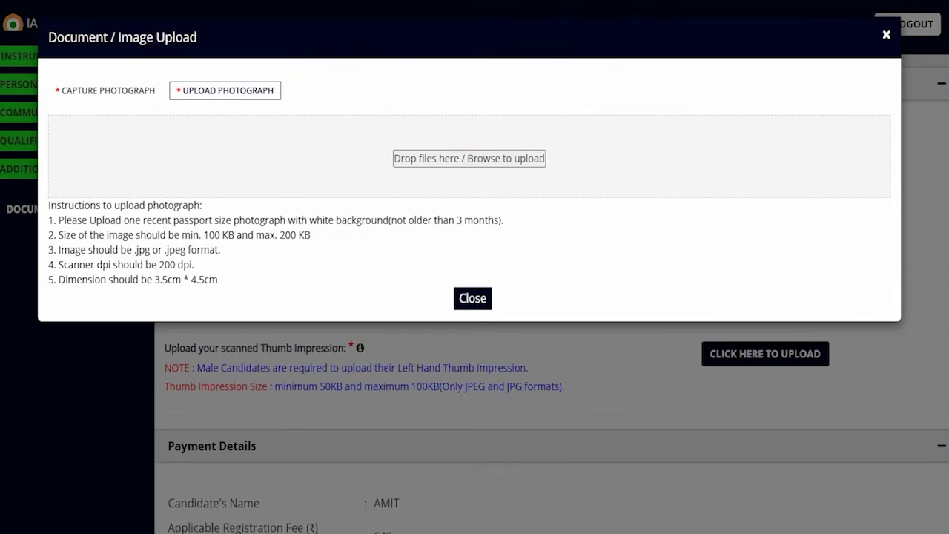
left_click(885, 33)
Step: Open the scanned signature upload dialog, review its size and format limits and file drop area, and close it
left_click_drag(190, 284, 285, 289)
left_click(753, 289)
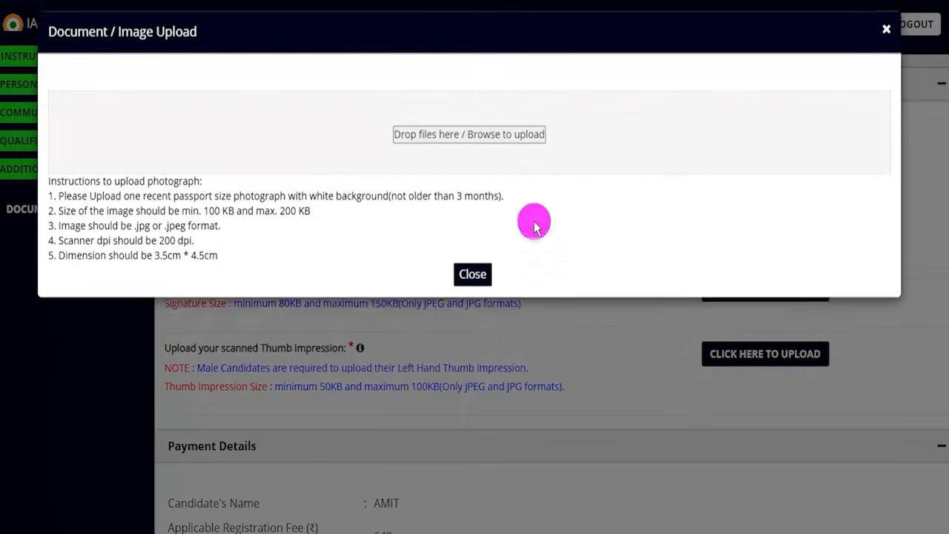
left_click_drag(229, 206, 364, 205)
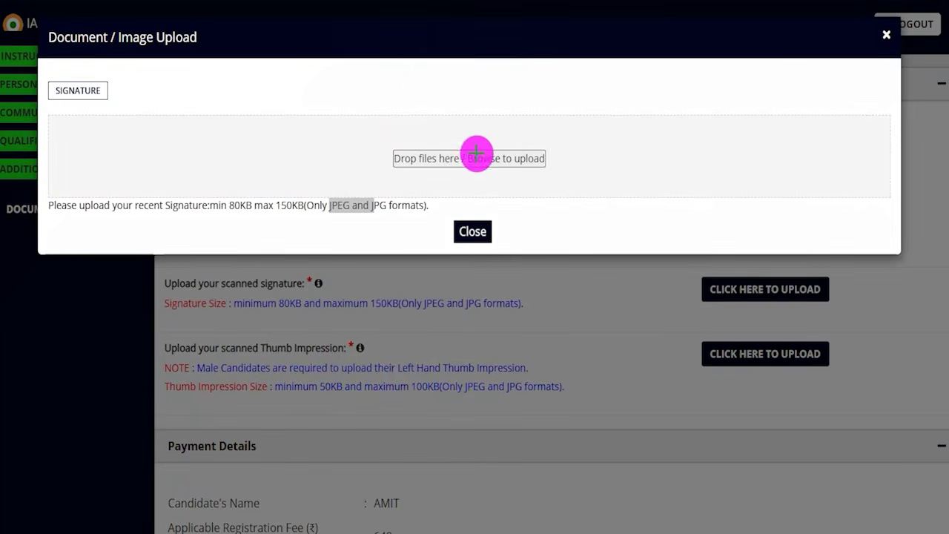
left_click_drag(462, 146, 520, 87)
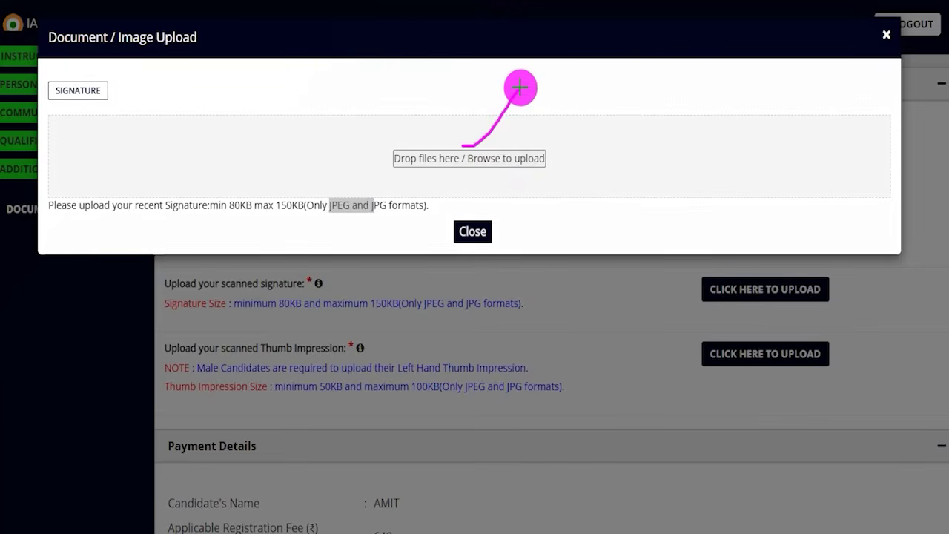
left_click(467, 231)
Step: Read the thumb impression requirements, open its upload dialog to review the file drop area, and close it
left_click_drag(231, 356, 464, 369)
left_click_drag(324, 386, 515, 387)
left_click(728, 358)
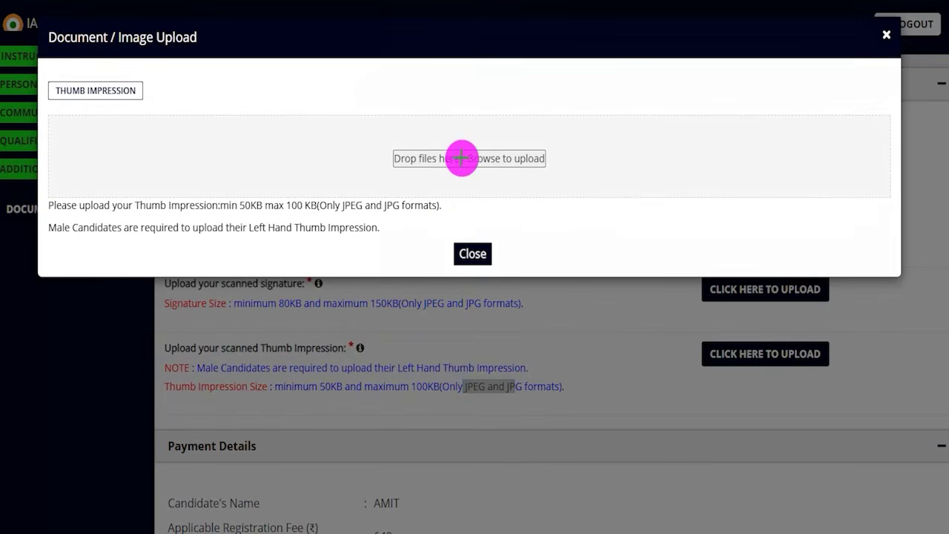
left_click_drag(456, 145, 492, 103)
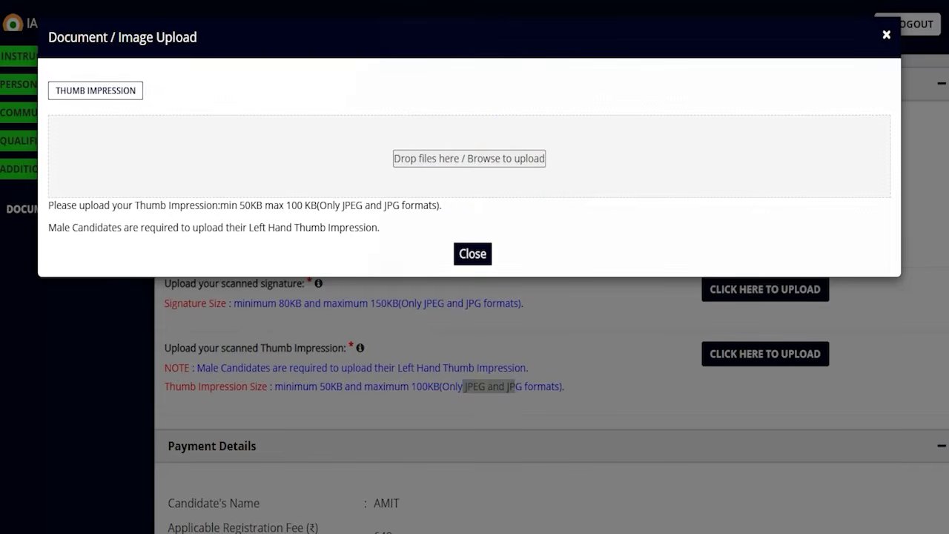
left_click(472, 254)
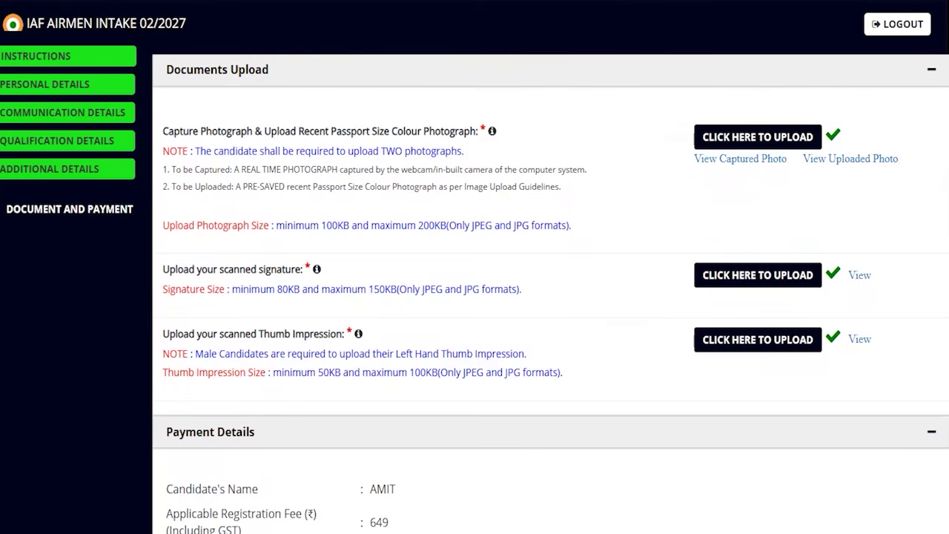
Step: Check the view links for the captured photo, uploaded photo, signature and thumb impression
left_click_drag(868, 154, 890, 138)
left_click_drag(867, 277, 882, 265)
left_click_drag(874, 344, 892, 317)
left_click_drag(694, 175, 724, 158)
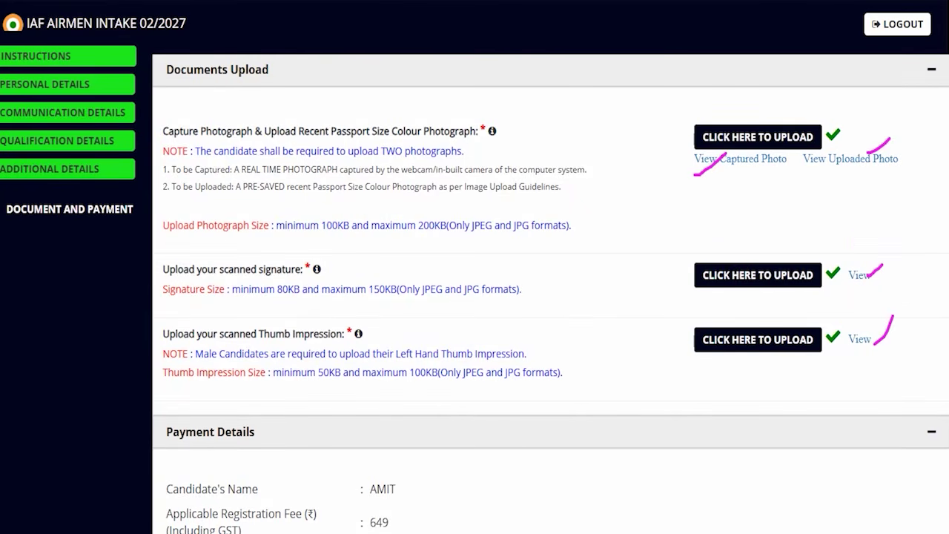
Step: Check the applicable registration fee in the payment details section
scroll(368, 378, "down", 3)
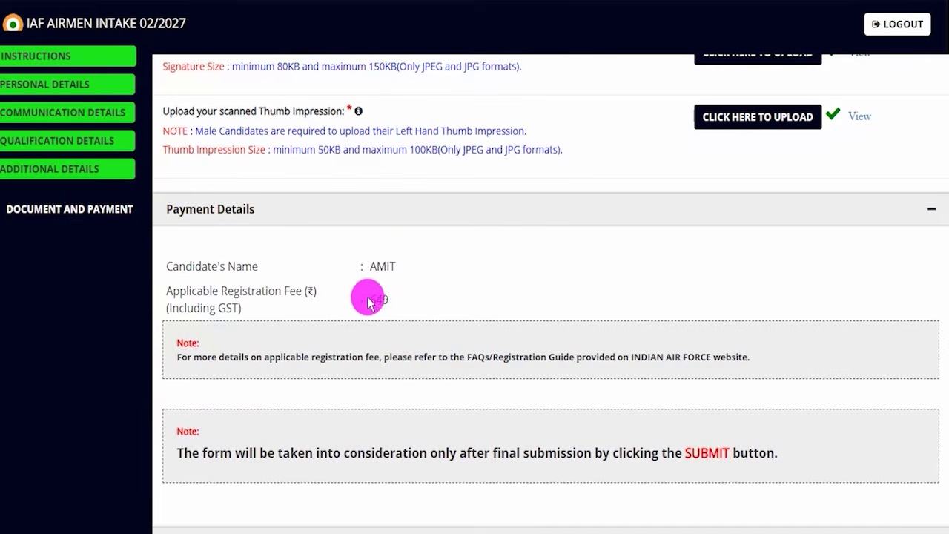
left_click_drag(370, 304, 391, 306)
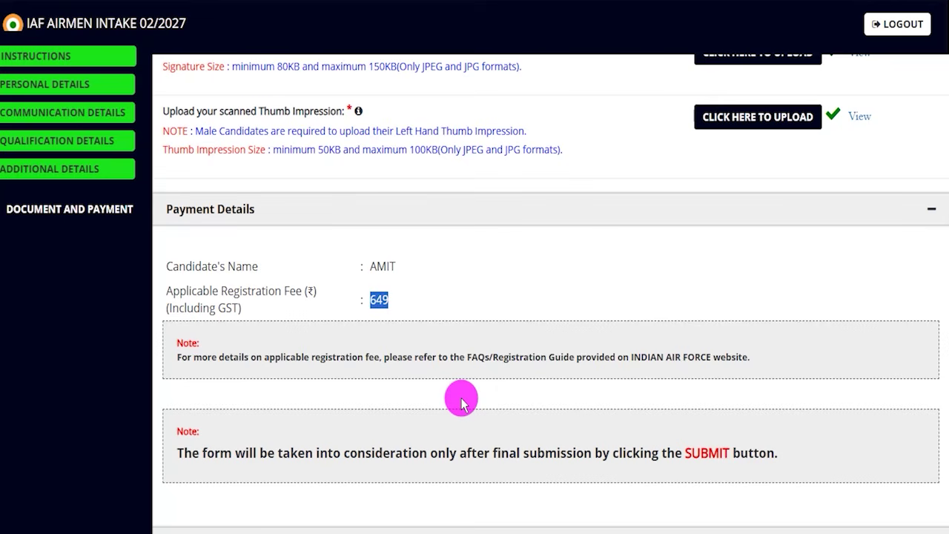
left_click(394, 301)
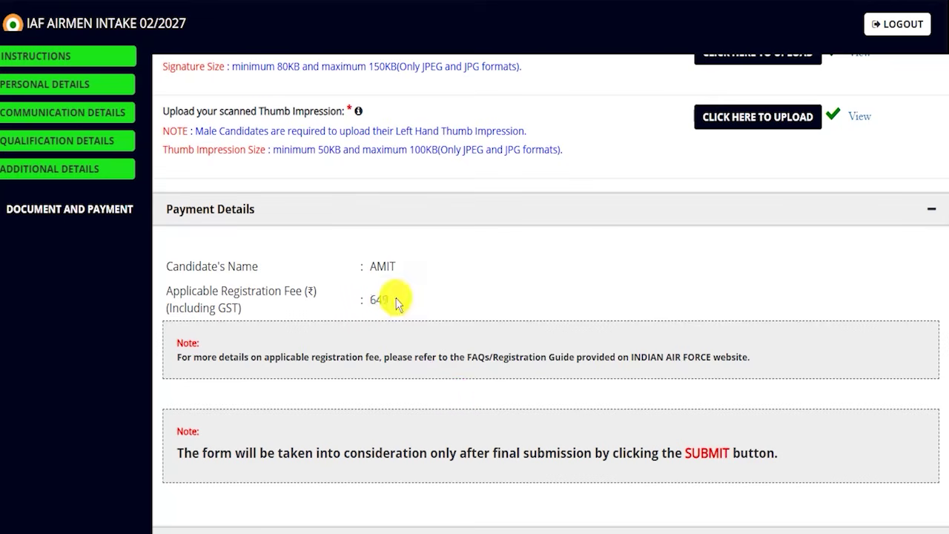
left_click_drag(371, 305, 384, 301)
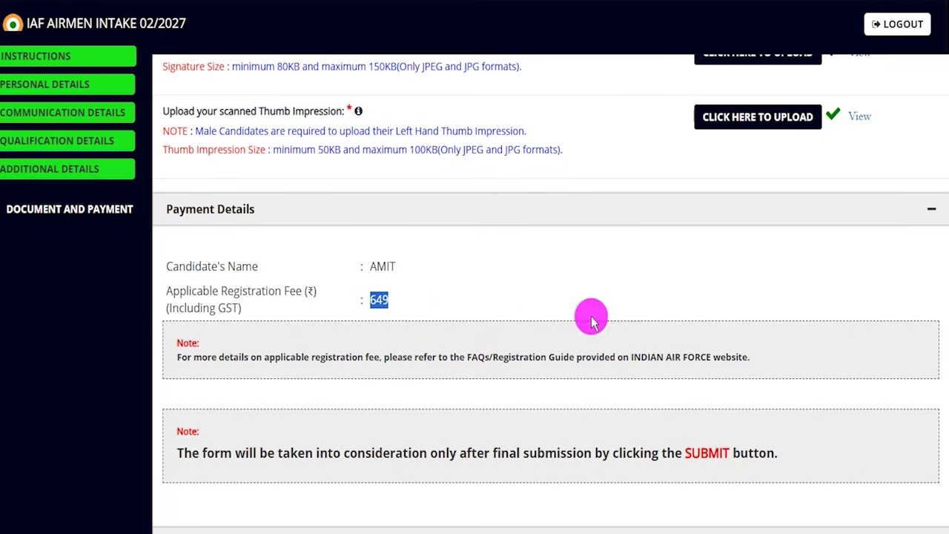
Step: Review the declaration statements, the captcha entry and the options for going back, previewing and submitting the application
scroll(494, 304, "down", 6)
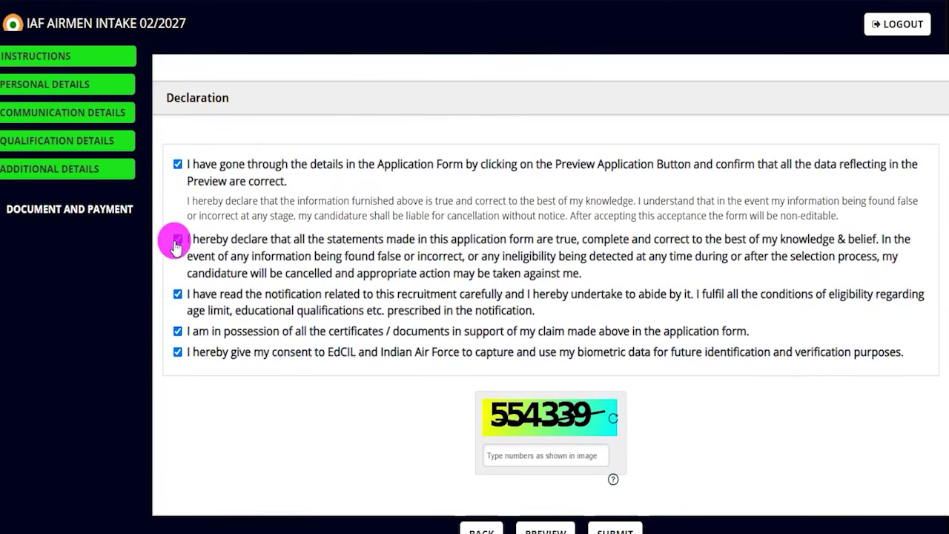
scroll(373, 343, "down", 1)
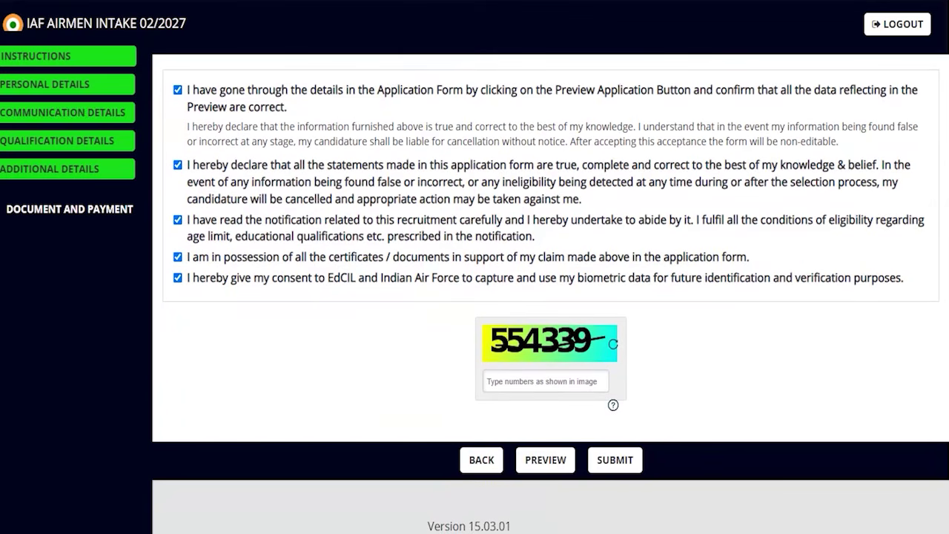
left_click_drag(596, 330, 629, 282)
left_click_drag(531, 382, 597, 381)
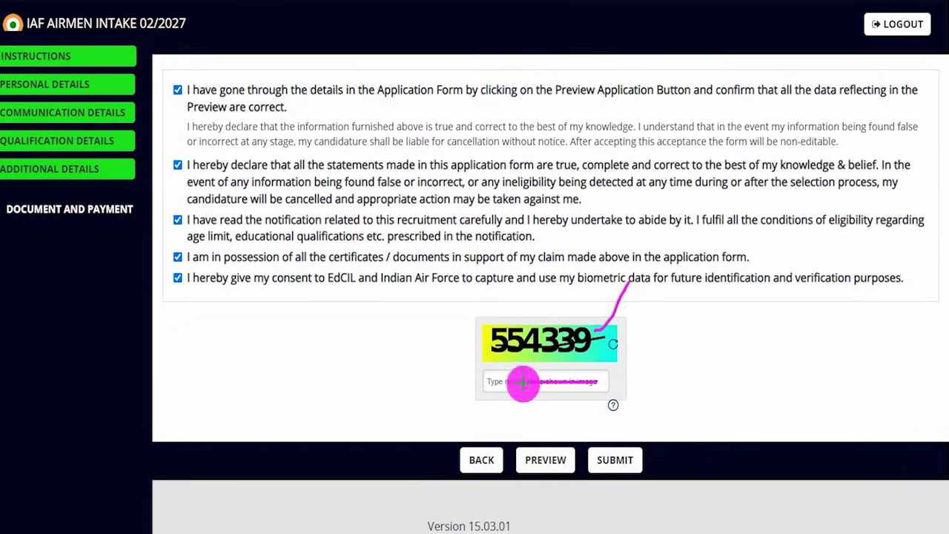
left_click_drag(461, 299, 522, 435)
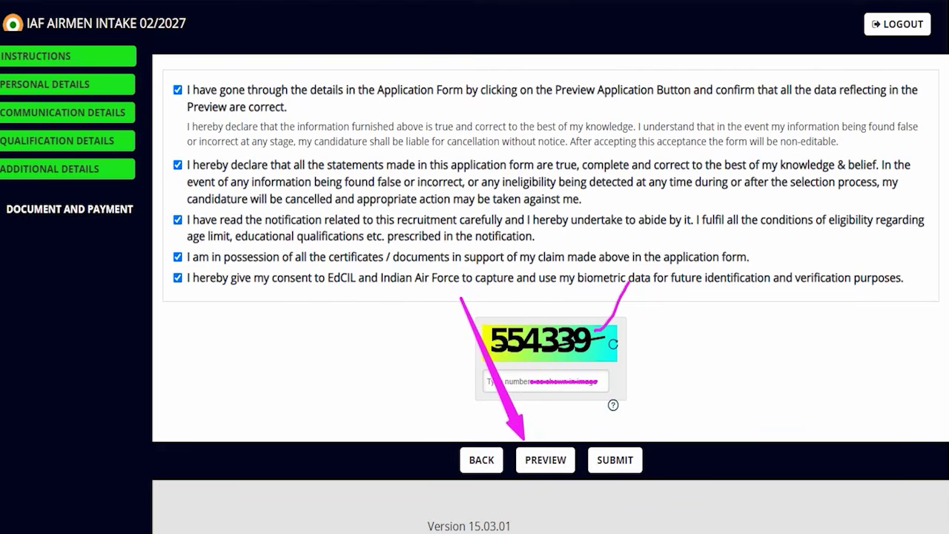
left_click_drag(389, 313, 459, 443)
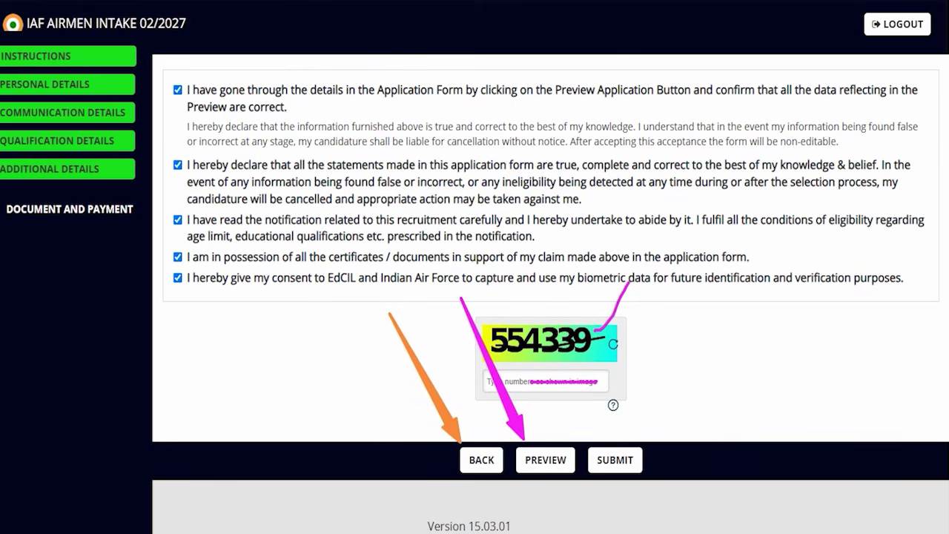
left_click_drag(711, 310, 641, 443)
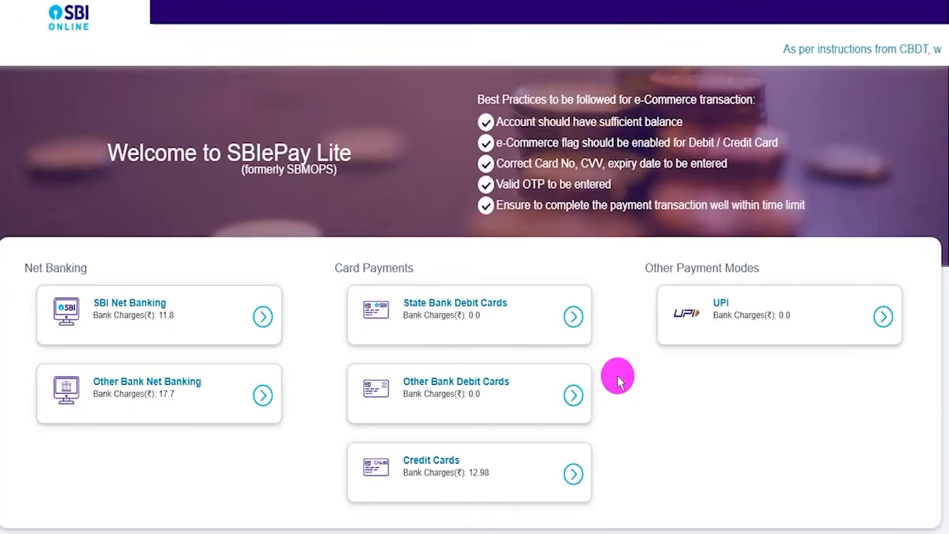
Step: Compare the net banking, card and other payment modes on the SBIePay Lite site and choose UPI for the fee
scroll(615, 375, "down", 2)
scroll(615, 376, "up", 2)
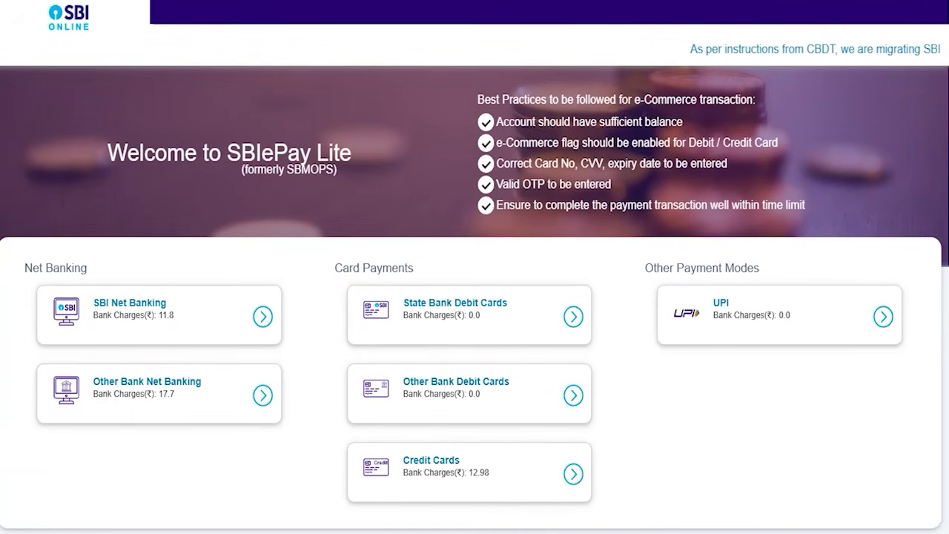
left_click_drag(393, 283, 416, 253)
left_click_drag(214, 273, 260, 224)
left_click_drag(770, 286, 818, 228)
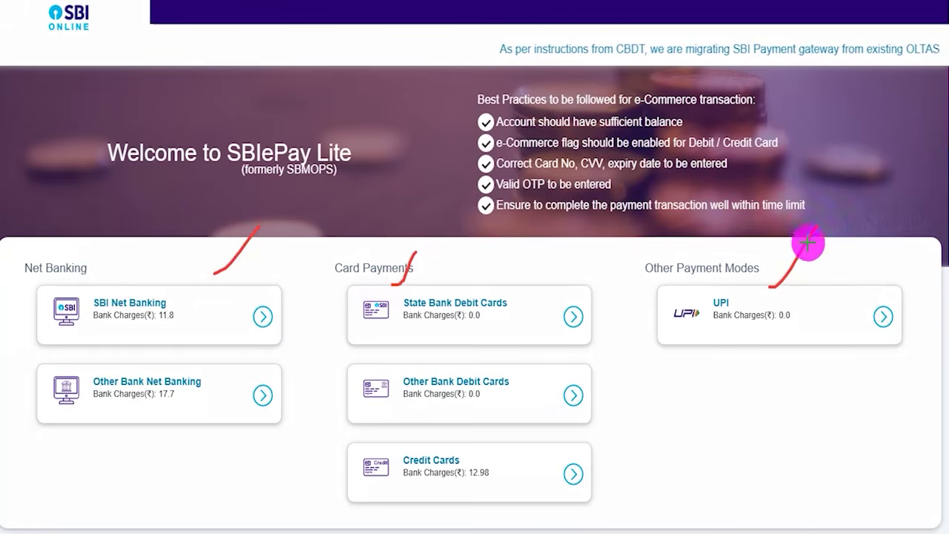
left_click(480, 1)
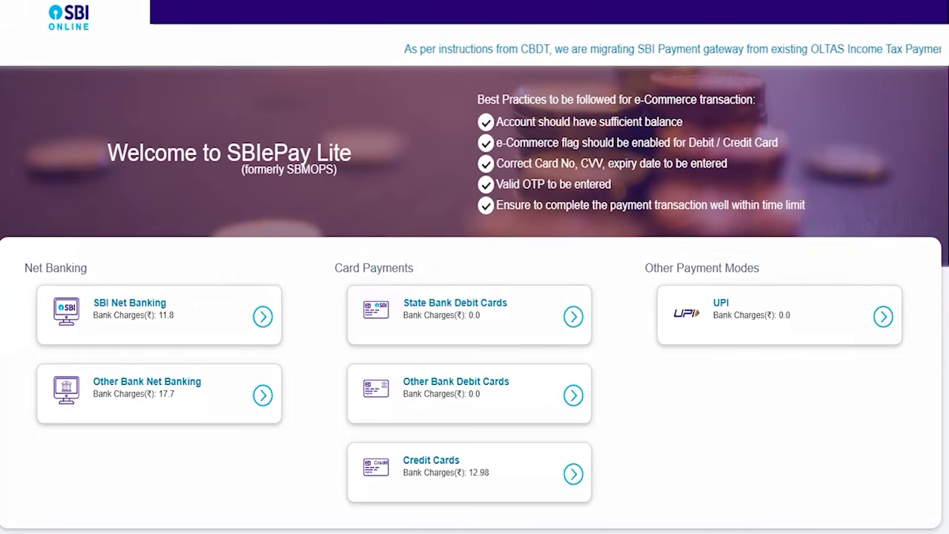
mouse_move(640, 279)
left_mouse_down()
mouse_move(882, 328)
mouse_move(916, 358)
left_mouse_up()
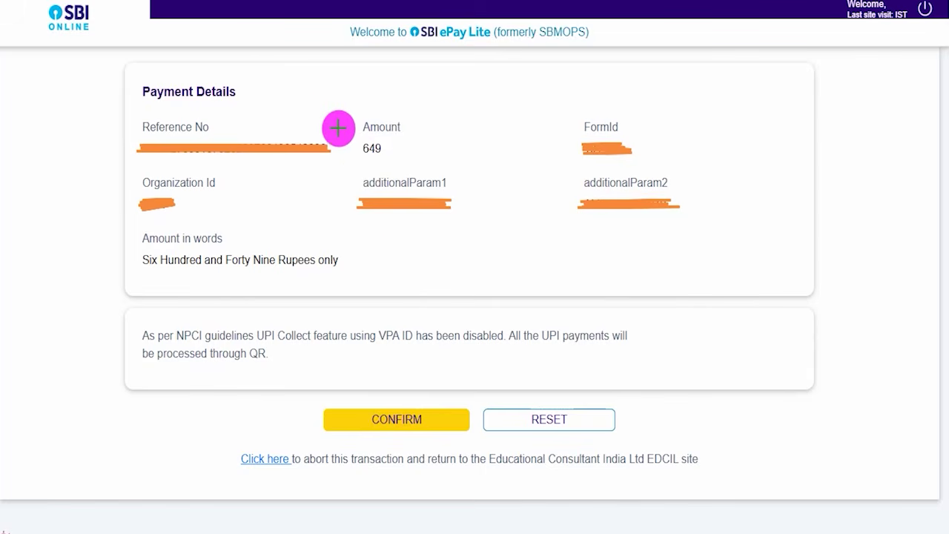
Step: Review the UPI payment details and confirm the transaction
left_click_drag(326, 121, 362, 72)
left_click_drag(404, 255, 401, 391)
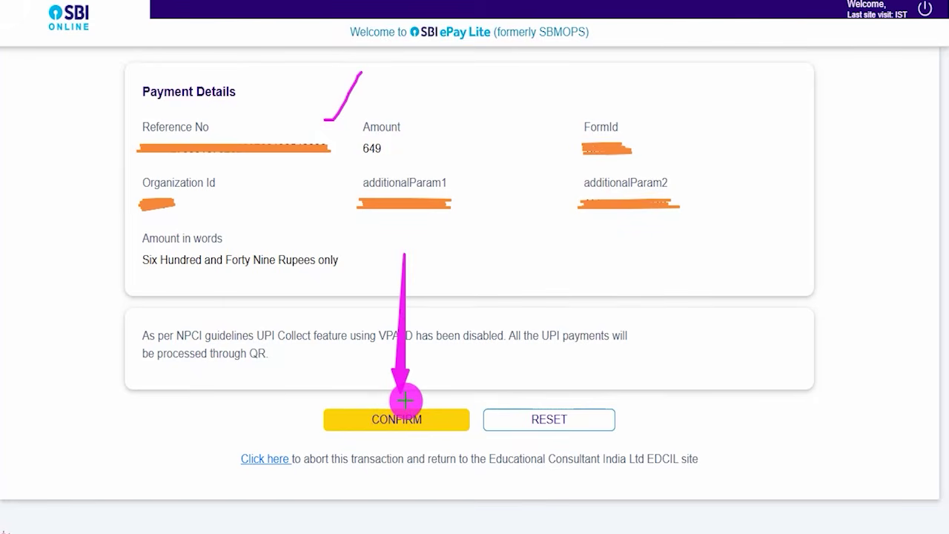
left_click(404, 417)
Step: Examine the optional GSTIN section, including its GSTN ID, customer, address and contact fields, and how to close it
left_click_drag(617, 101, 696, 56)
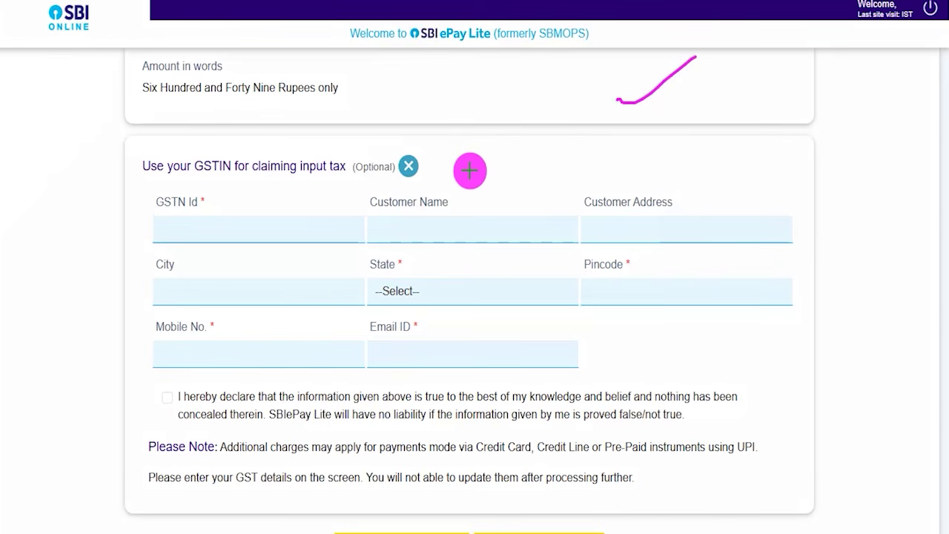
left_click_drag(344, 153, 365, 122)
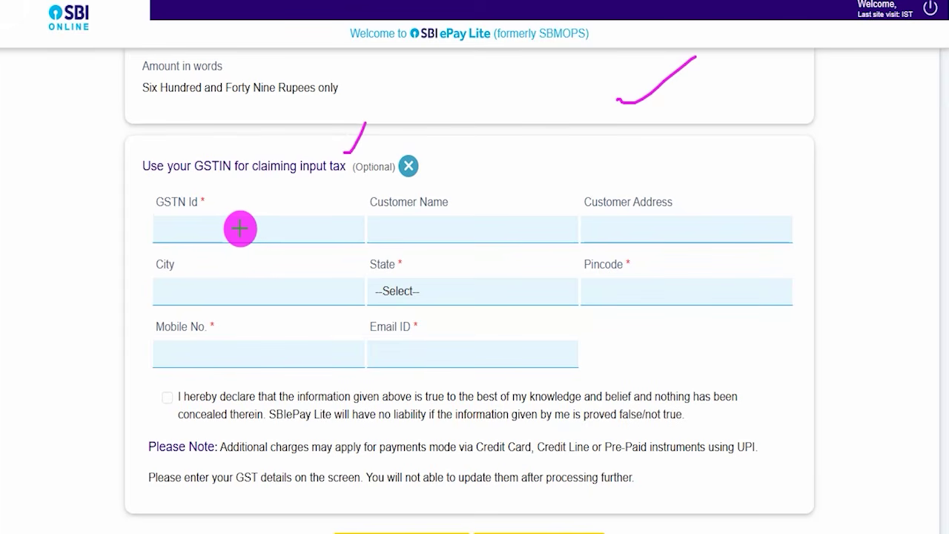
left_click_drag(228, 230, 256, 196)
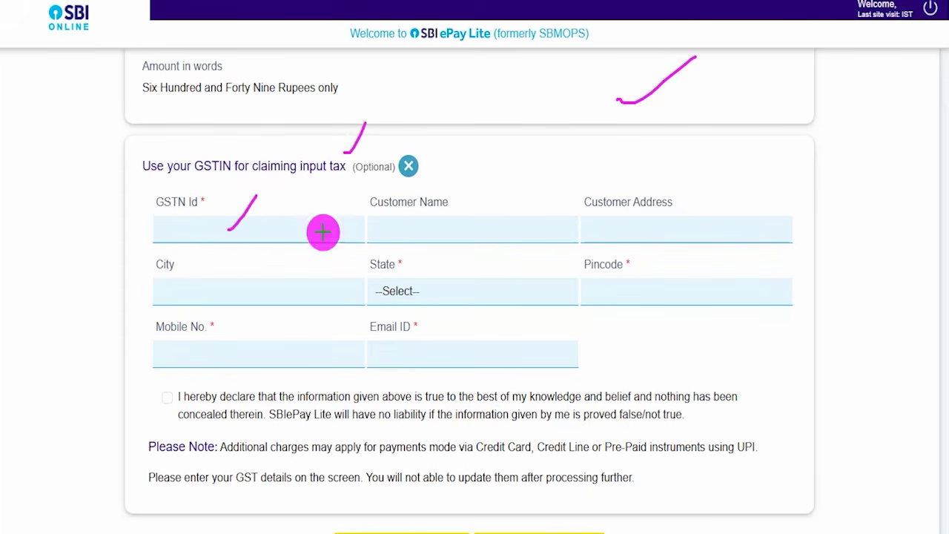
left_click_drag(471, 223, 519, 177)
left_click_drag(672, 226, 703, 193)
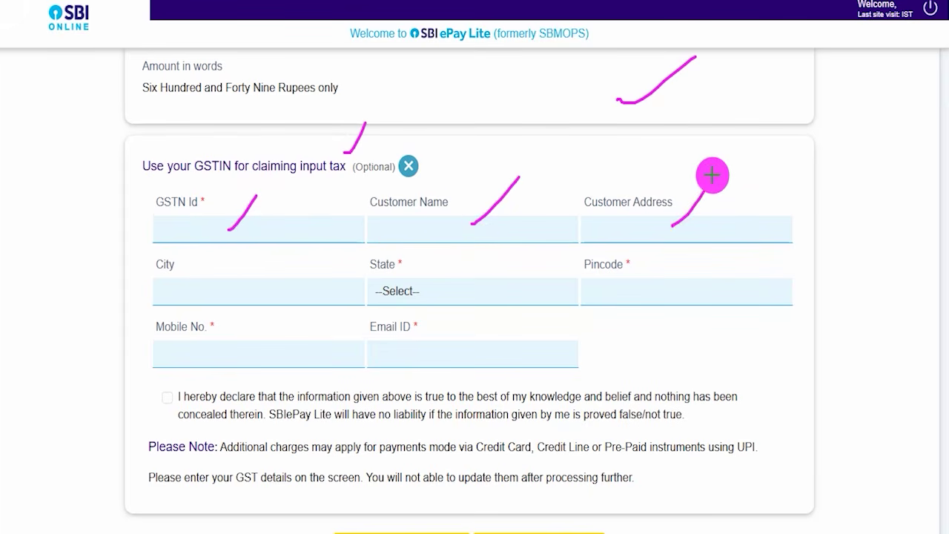
left_click_drag(200, 301, 268, 252)
left_click_drag(493, 301, 522, 280)
left_click_drag(607, 296, 650, 270)
left_click_drag(232, 363, 270, 333)
left_click_drag(416, 361, 443, 343)
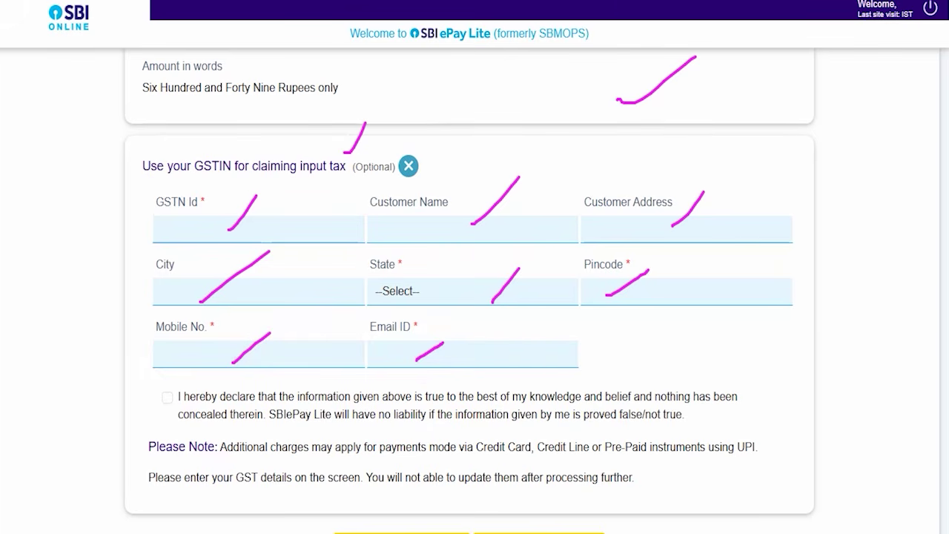
key("e")
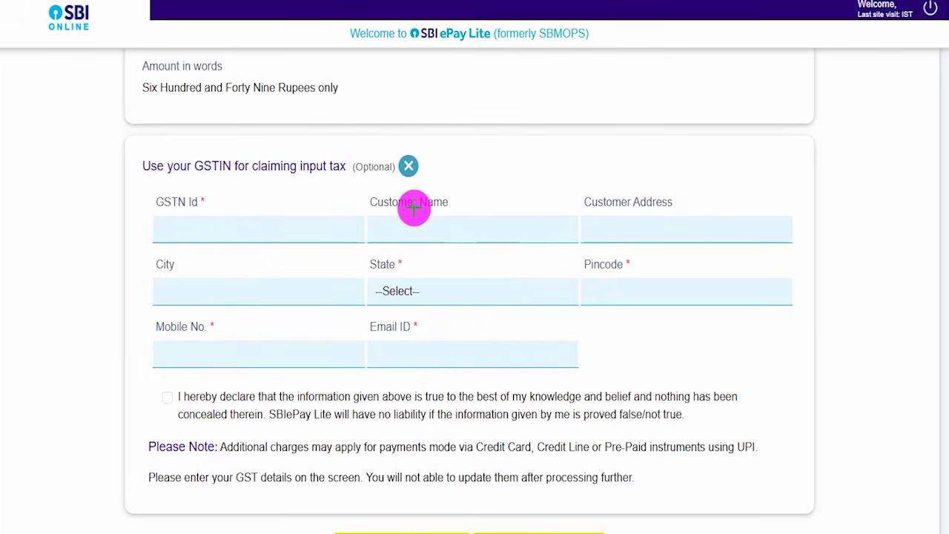
mouse_move(391, 140)
left_mouse_down()
mouse_move(437, 191)
mouse_move(435, 170)
left_mouse_up()
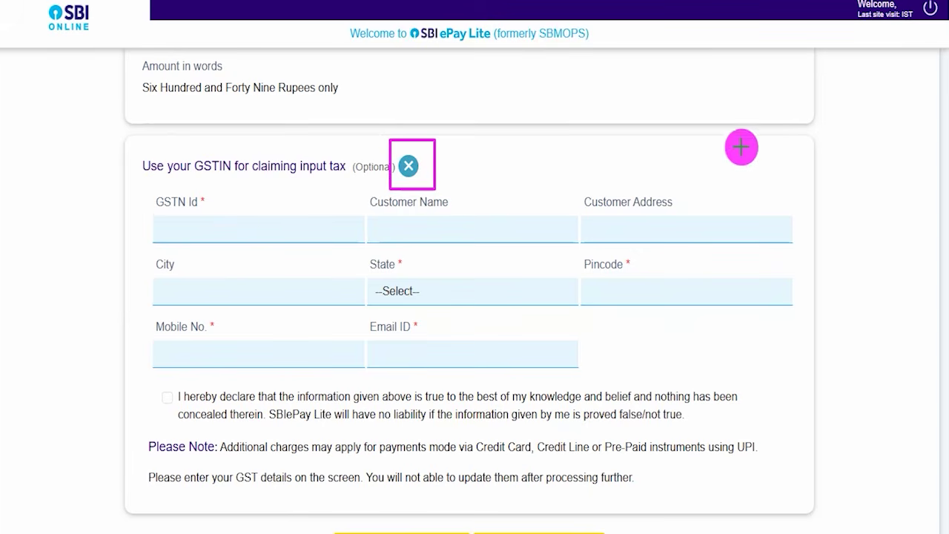
Step: Submit the UPI payment form and examine the QR code for paying the registration fee
scroll(409, 297, "down", 3)
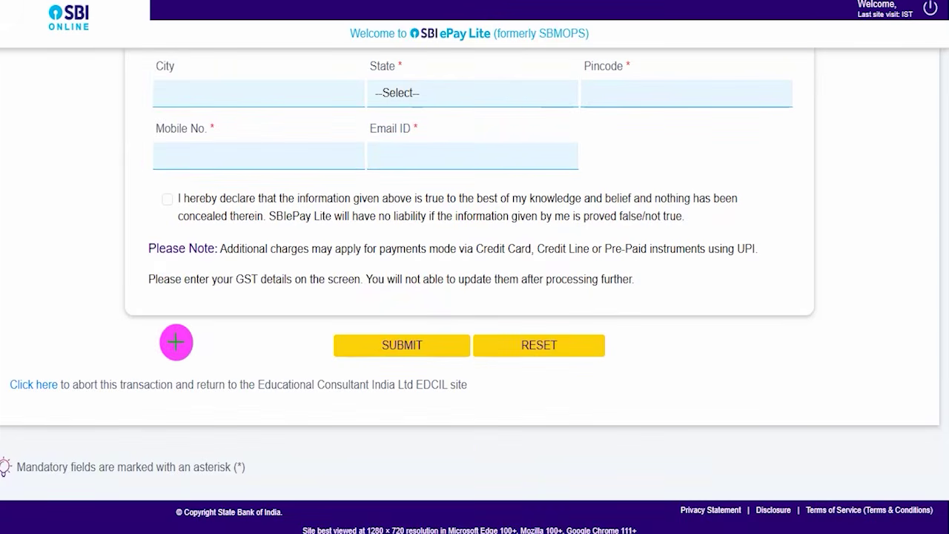
left_click_drag(177, 343, 333, 343)
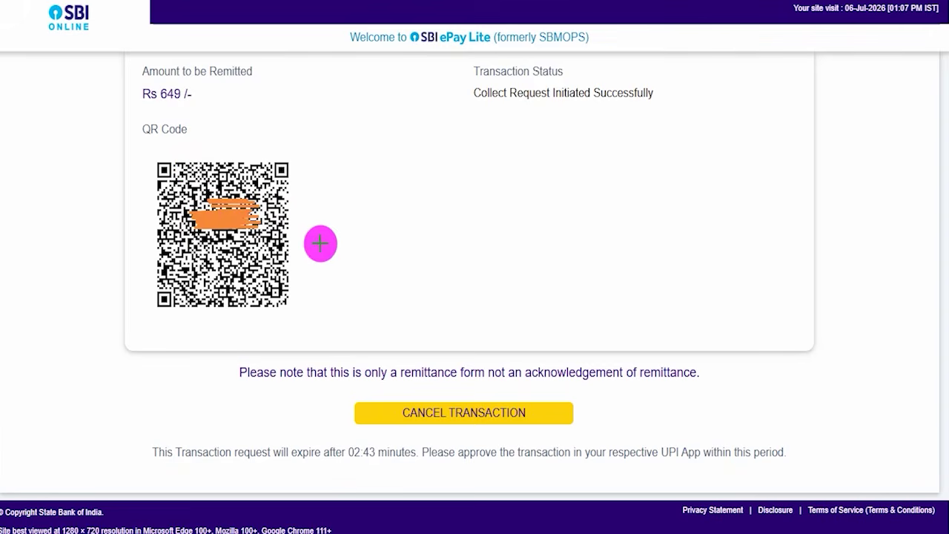
left_click_drag(298, 203, 352, 165)
left_click_drag(304, 236, 361, 197)
left_click_drag(305, 261, 383, 211)
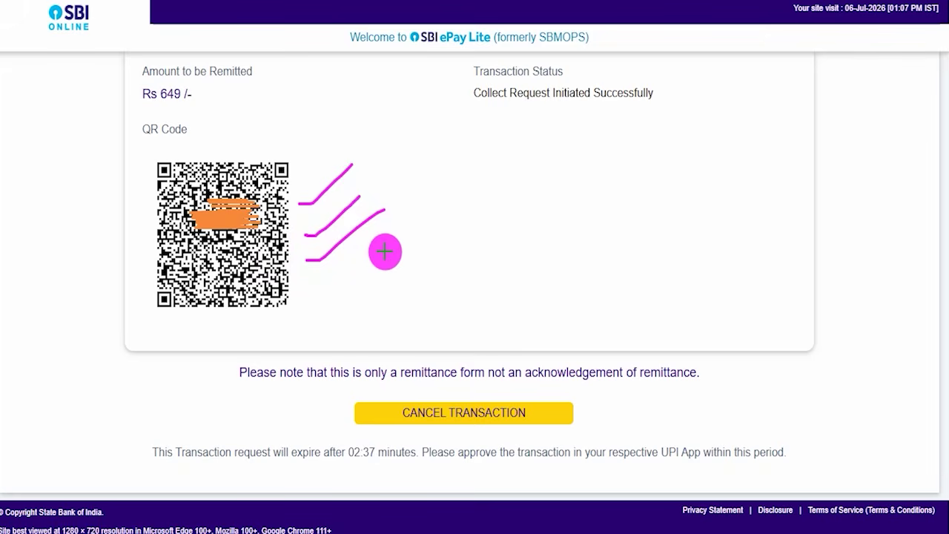
mouse_move(319, 275)
left_mouse_down()
mouse_move(353, 267)
mouse_move(407, 221)
left_mouse_up()
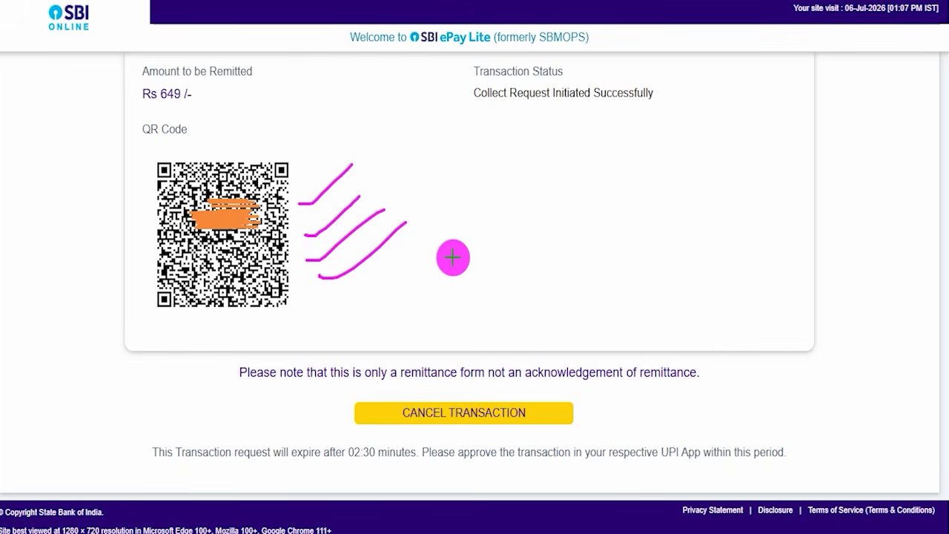
left_click_drag(347, 291, 422, 243)
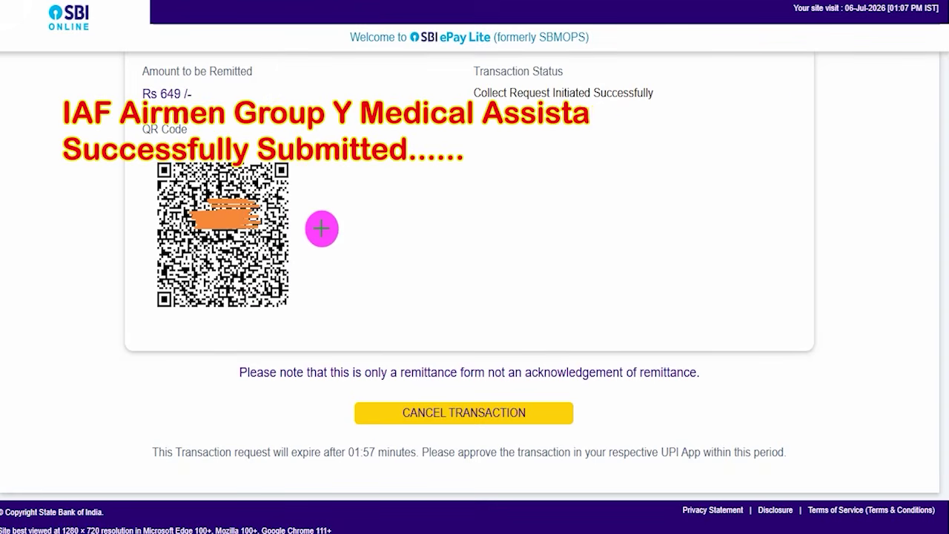
left_click_drag(316, 212, 349, 176)
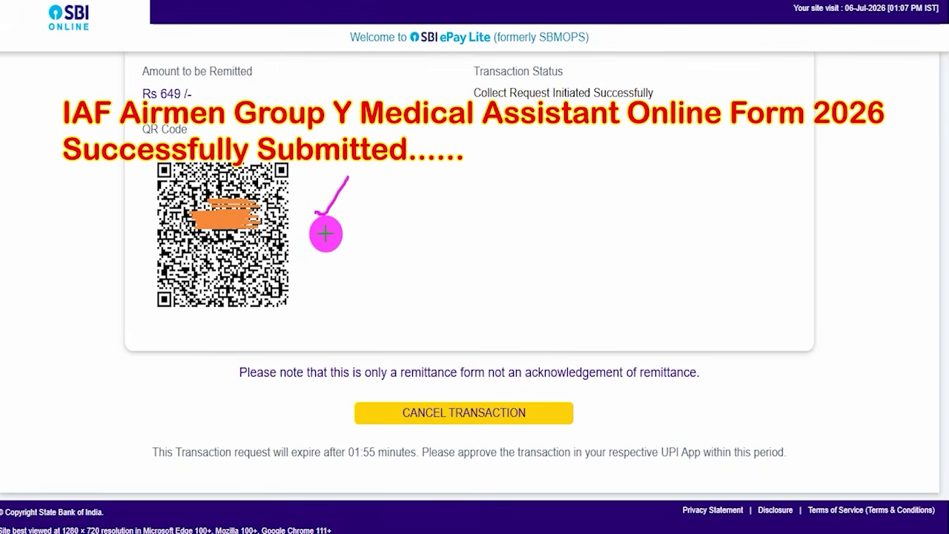
left_click_drag(320, 227, 352, 201)
left_click_drag(321, 247, 354, 221)
left_click_drag(327, 265, 365, 237)
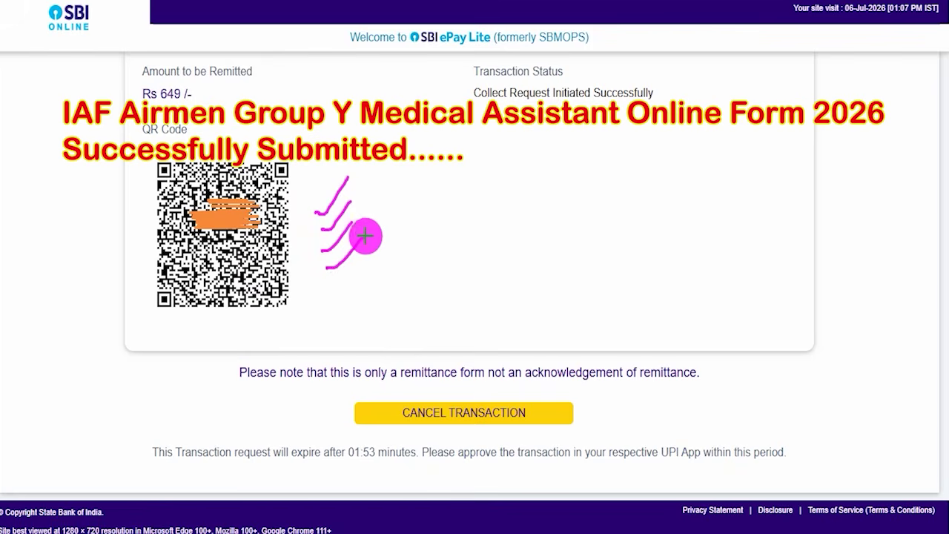
left_click_drag(334, 281, 381, 253)
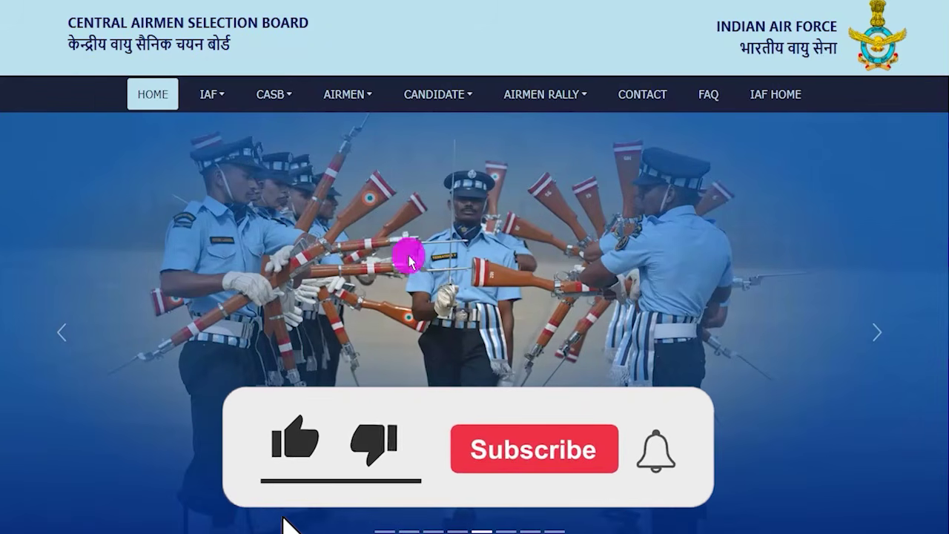
Step: Browse forward through the banner image slides on the Central Airmen Selection Board home page
left_click(874, 332)
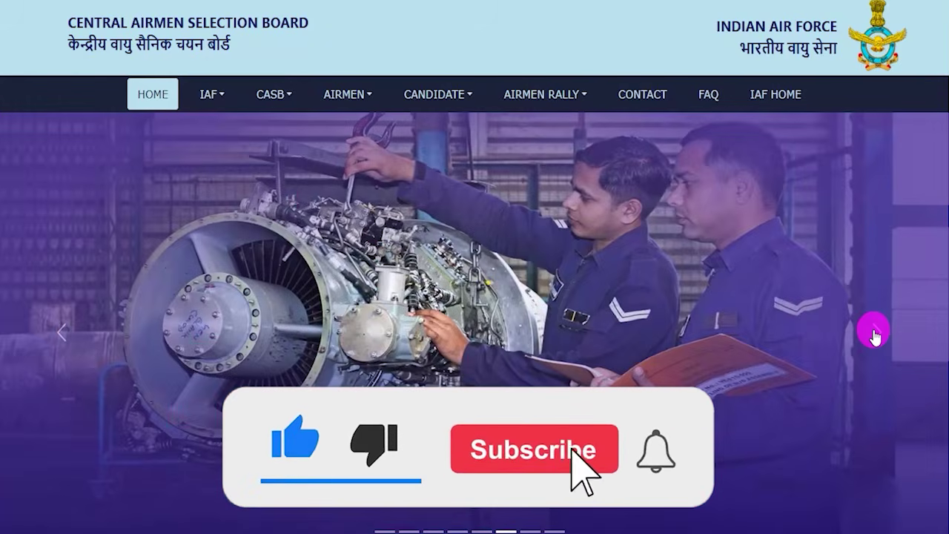
left_click(874, 331)
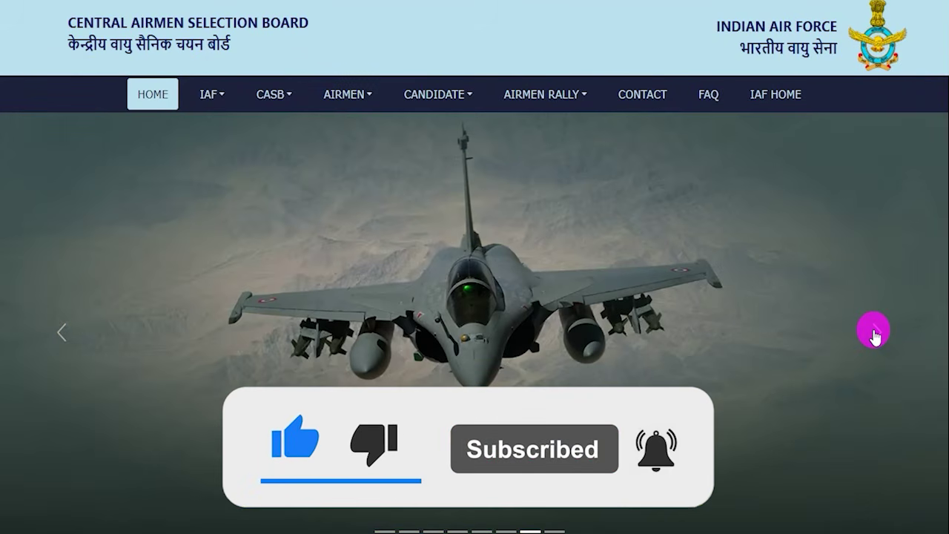
left_click(874, 331)
left_click(875, 332)
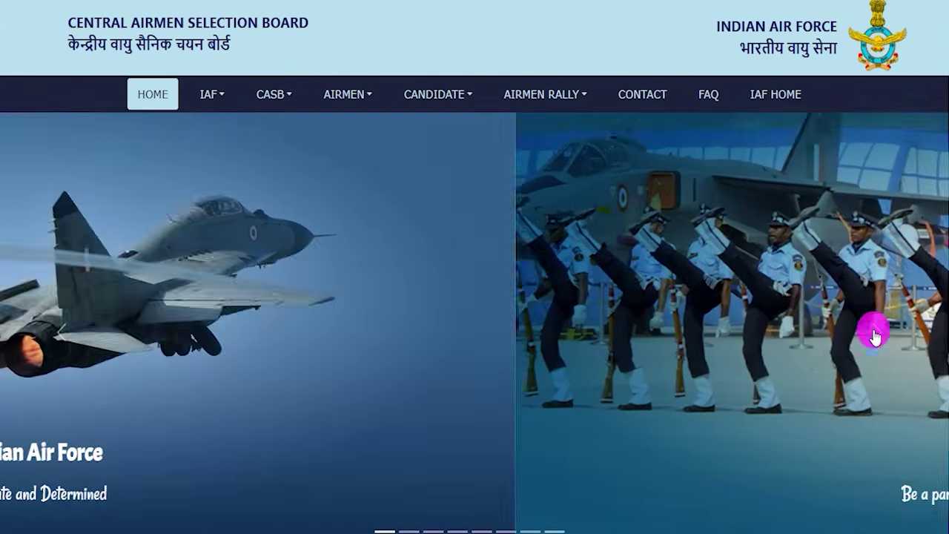